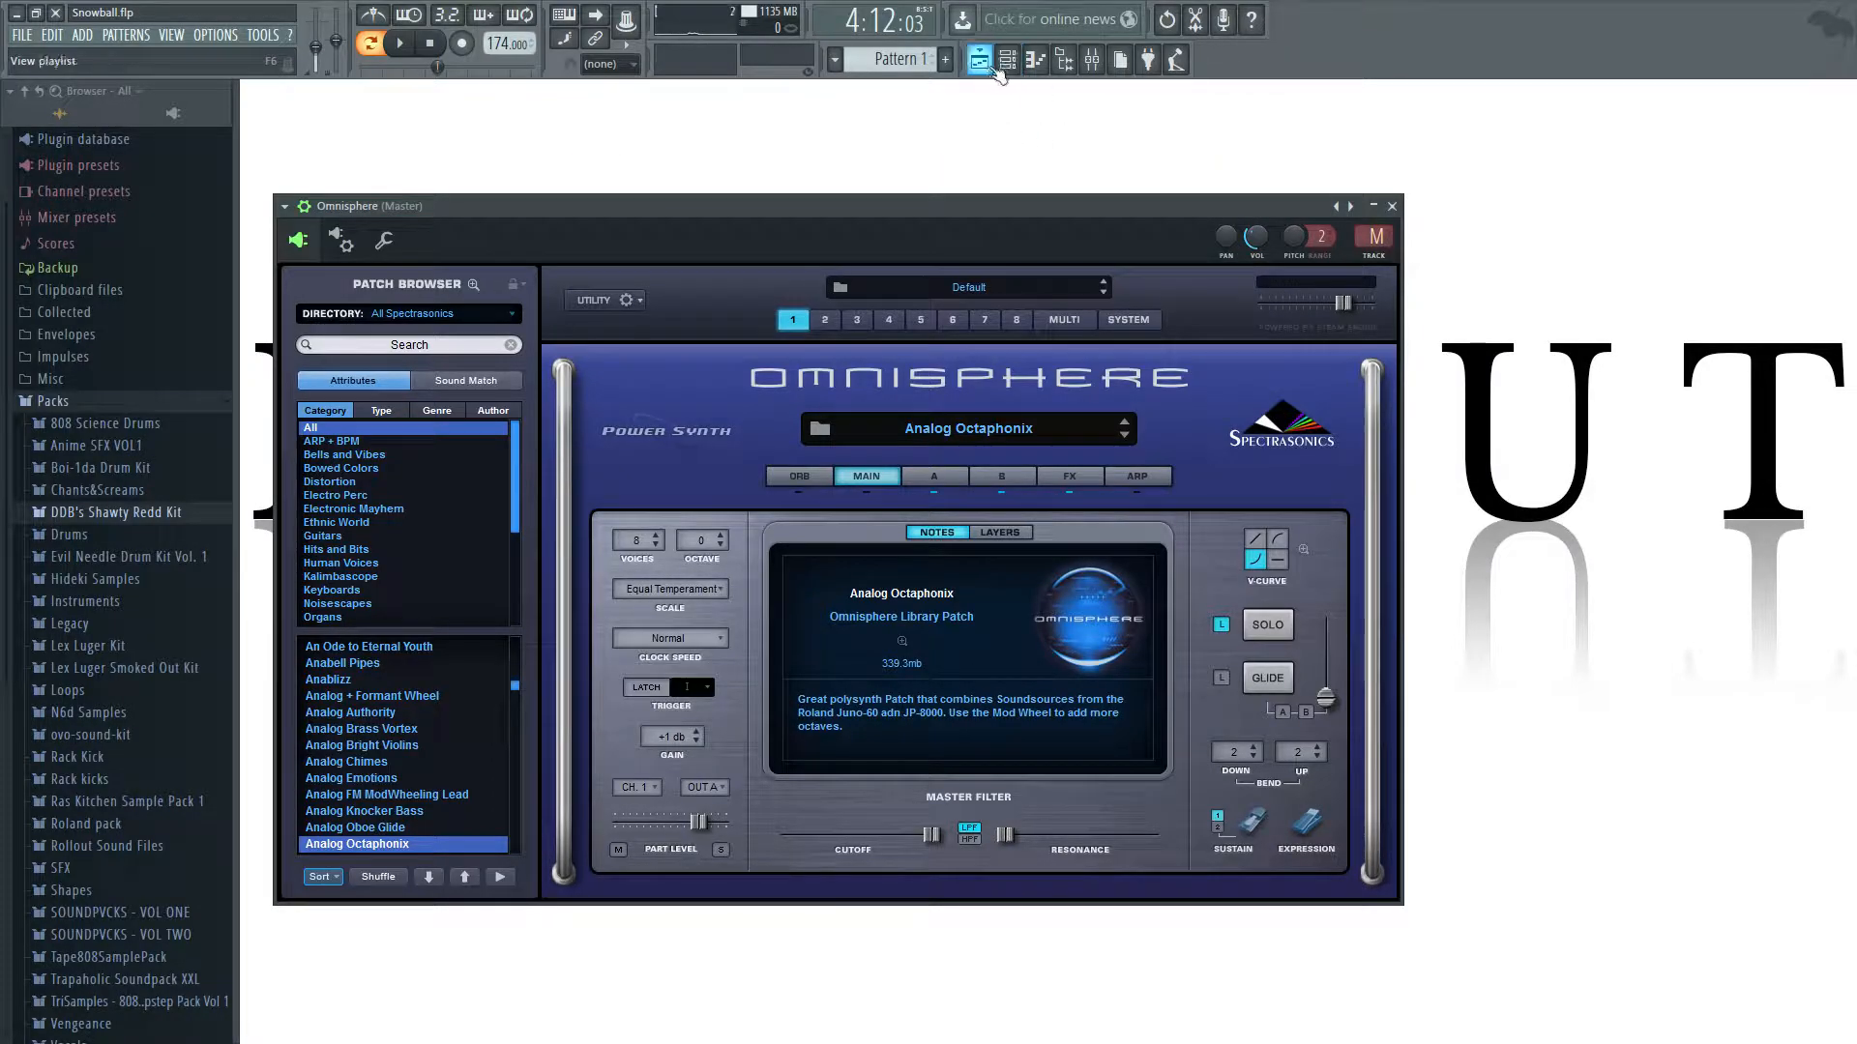
Show the channel rack and reposition it so it sits over the Omnisphere window.
left_click(995, 65)
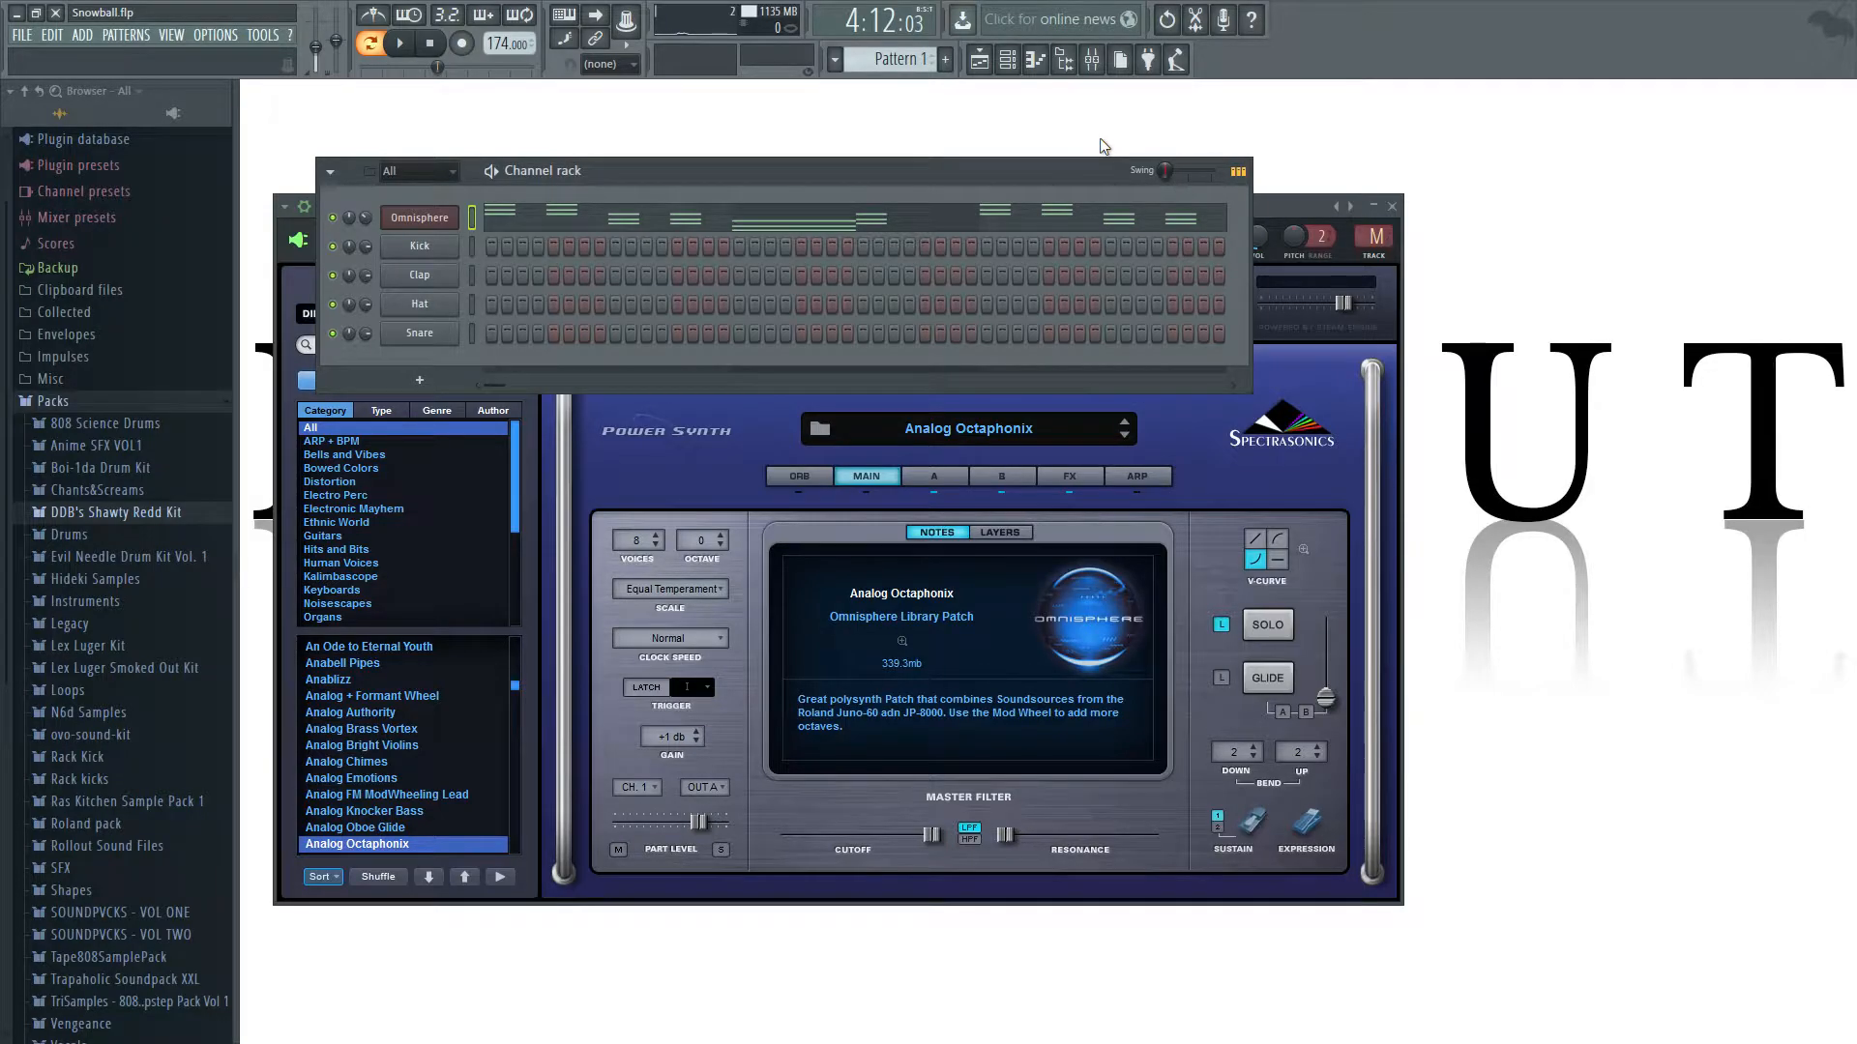
left_click_drag(1048, 170, 1237, 169)
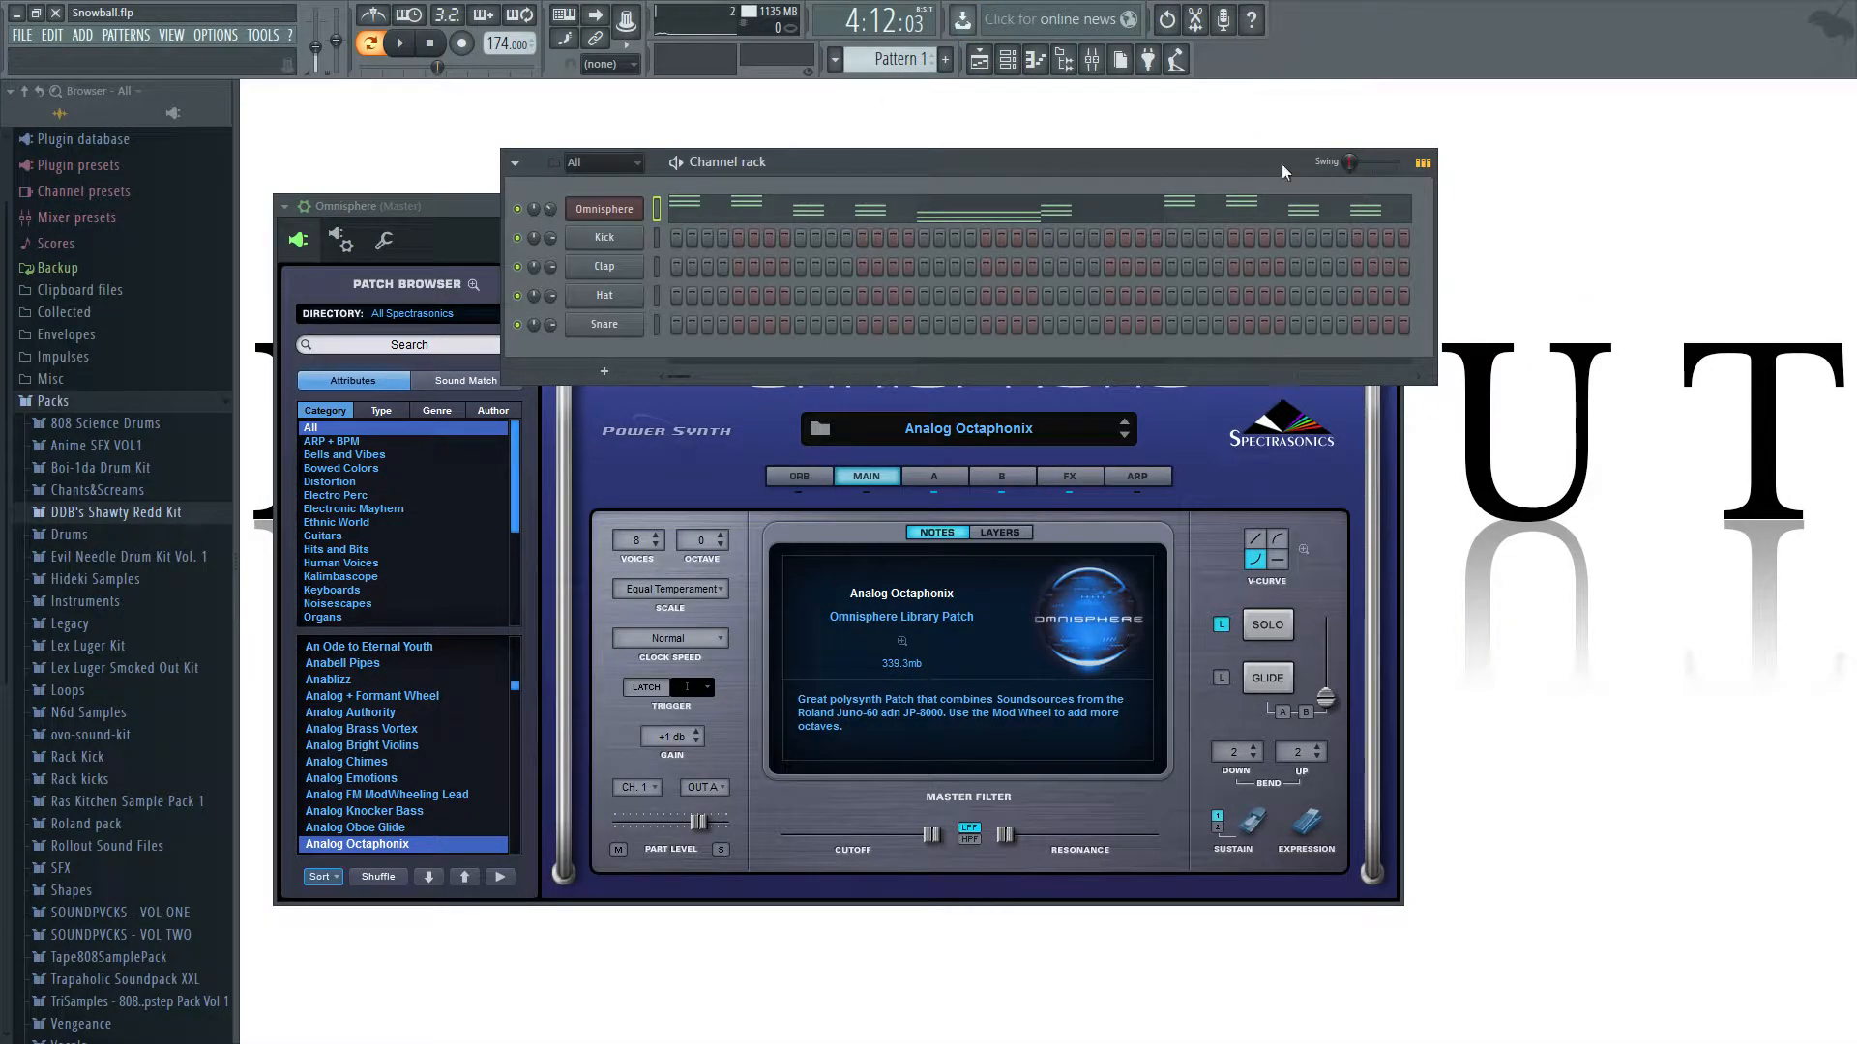
left_click_drag(858, 166, 1026, 328)
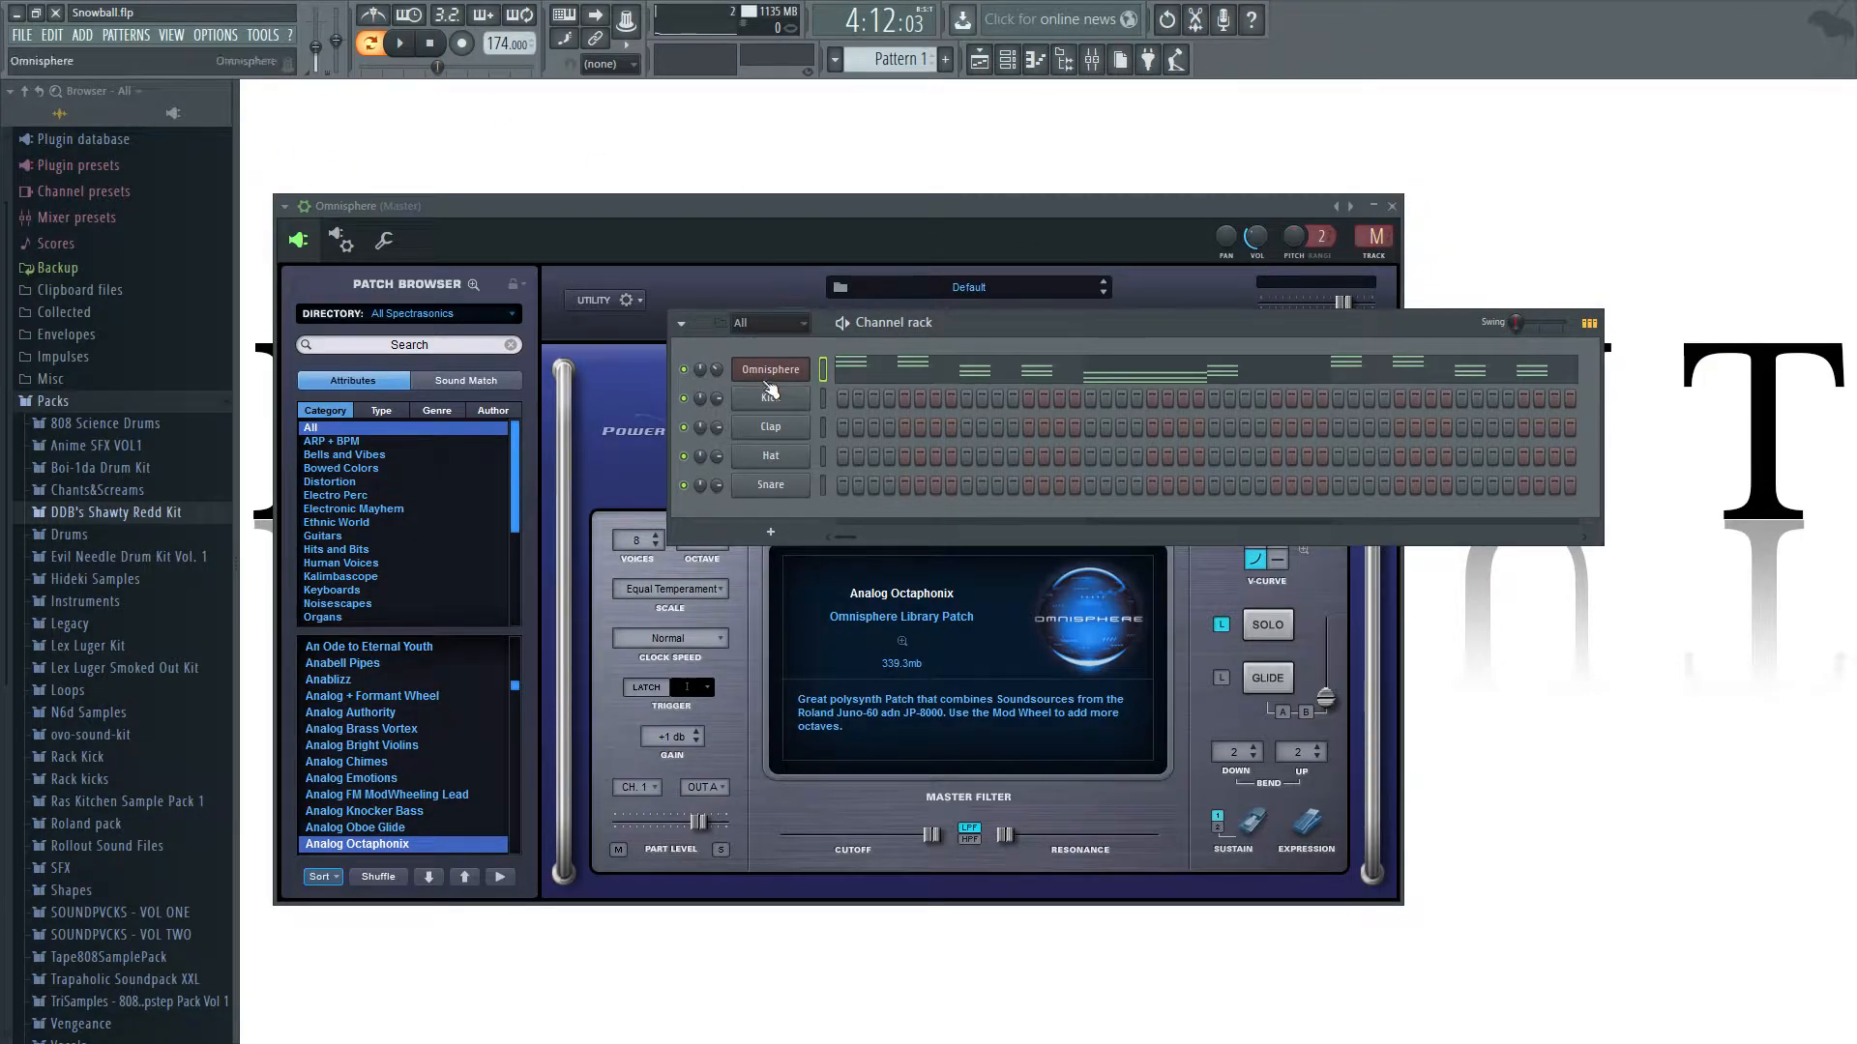
Examine the Omnisphere chords of Pattern 1 in the piano roll and listen to the pattern.
left_click(1165, 374)
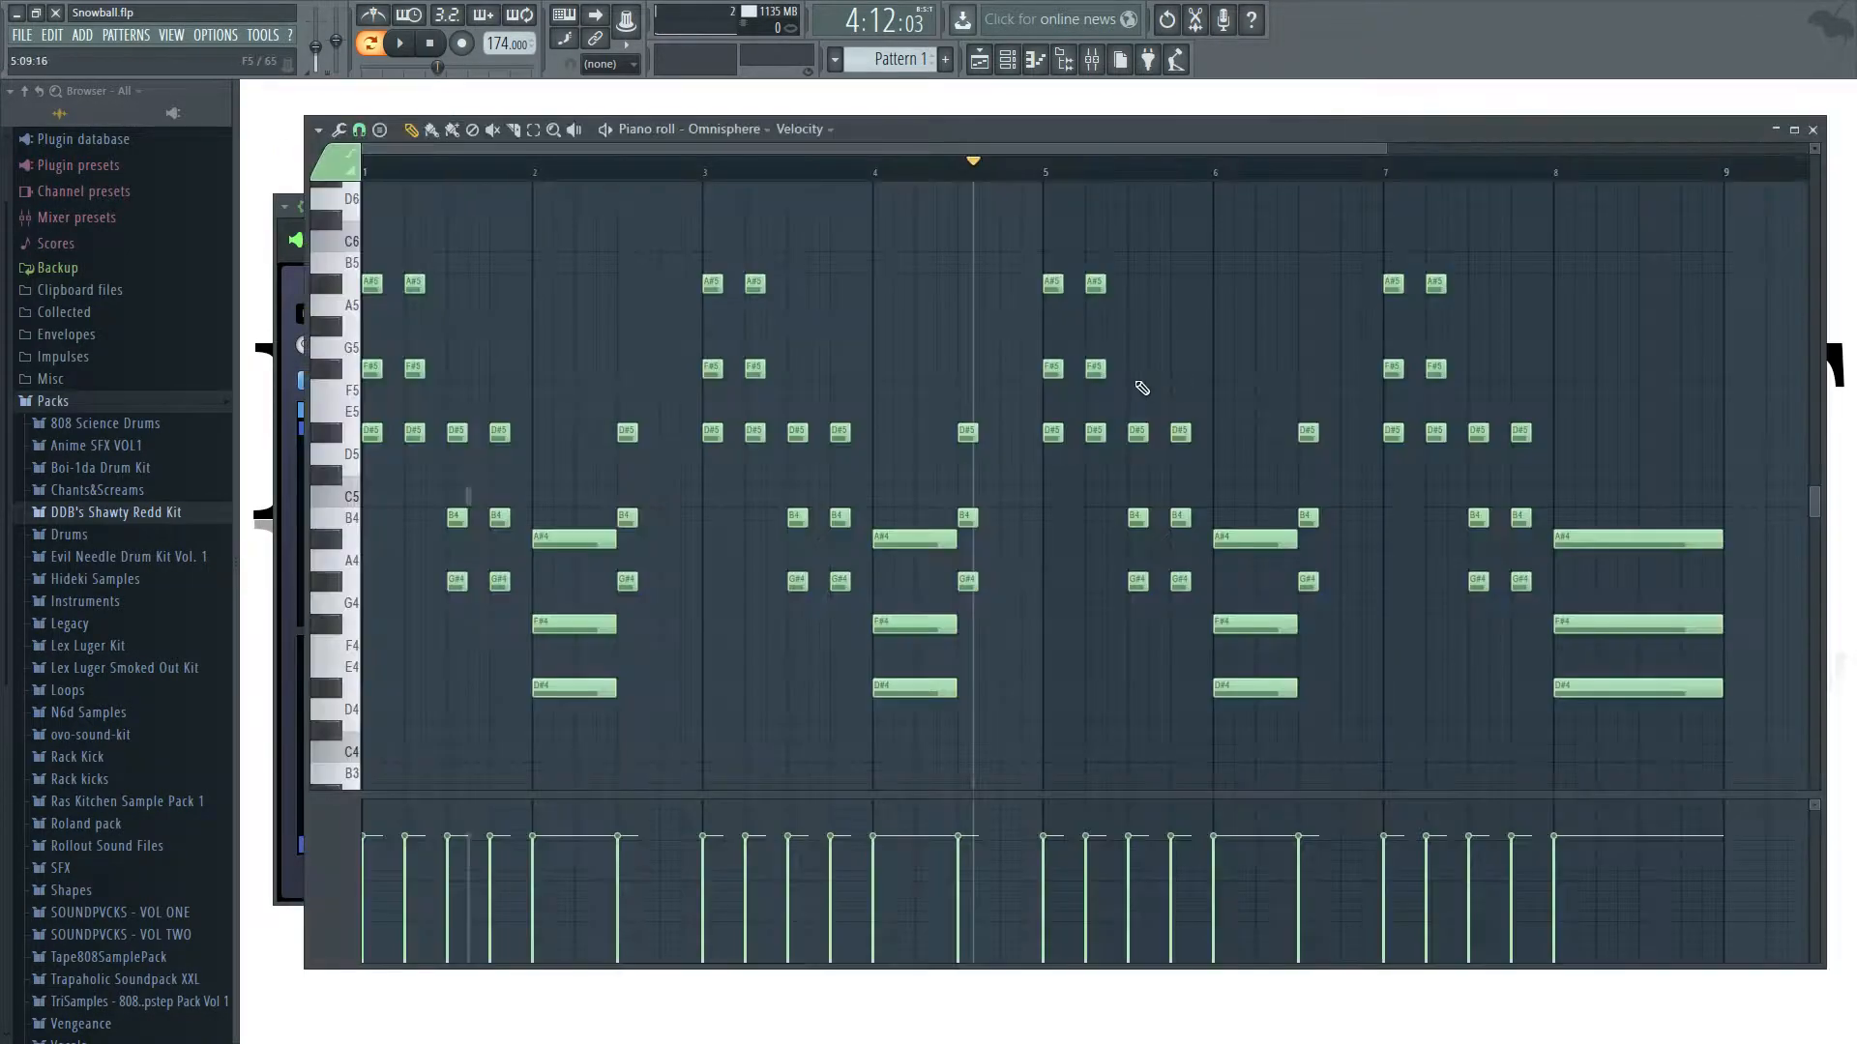
left_click(1812, 128)
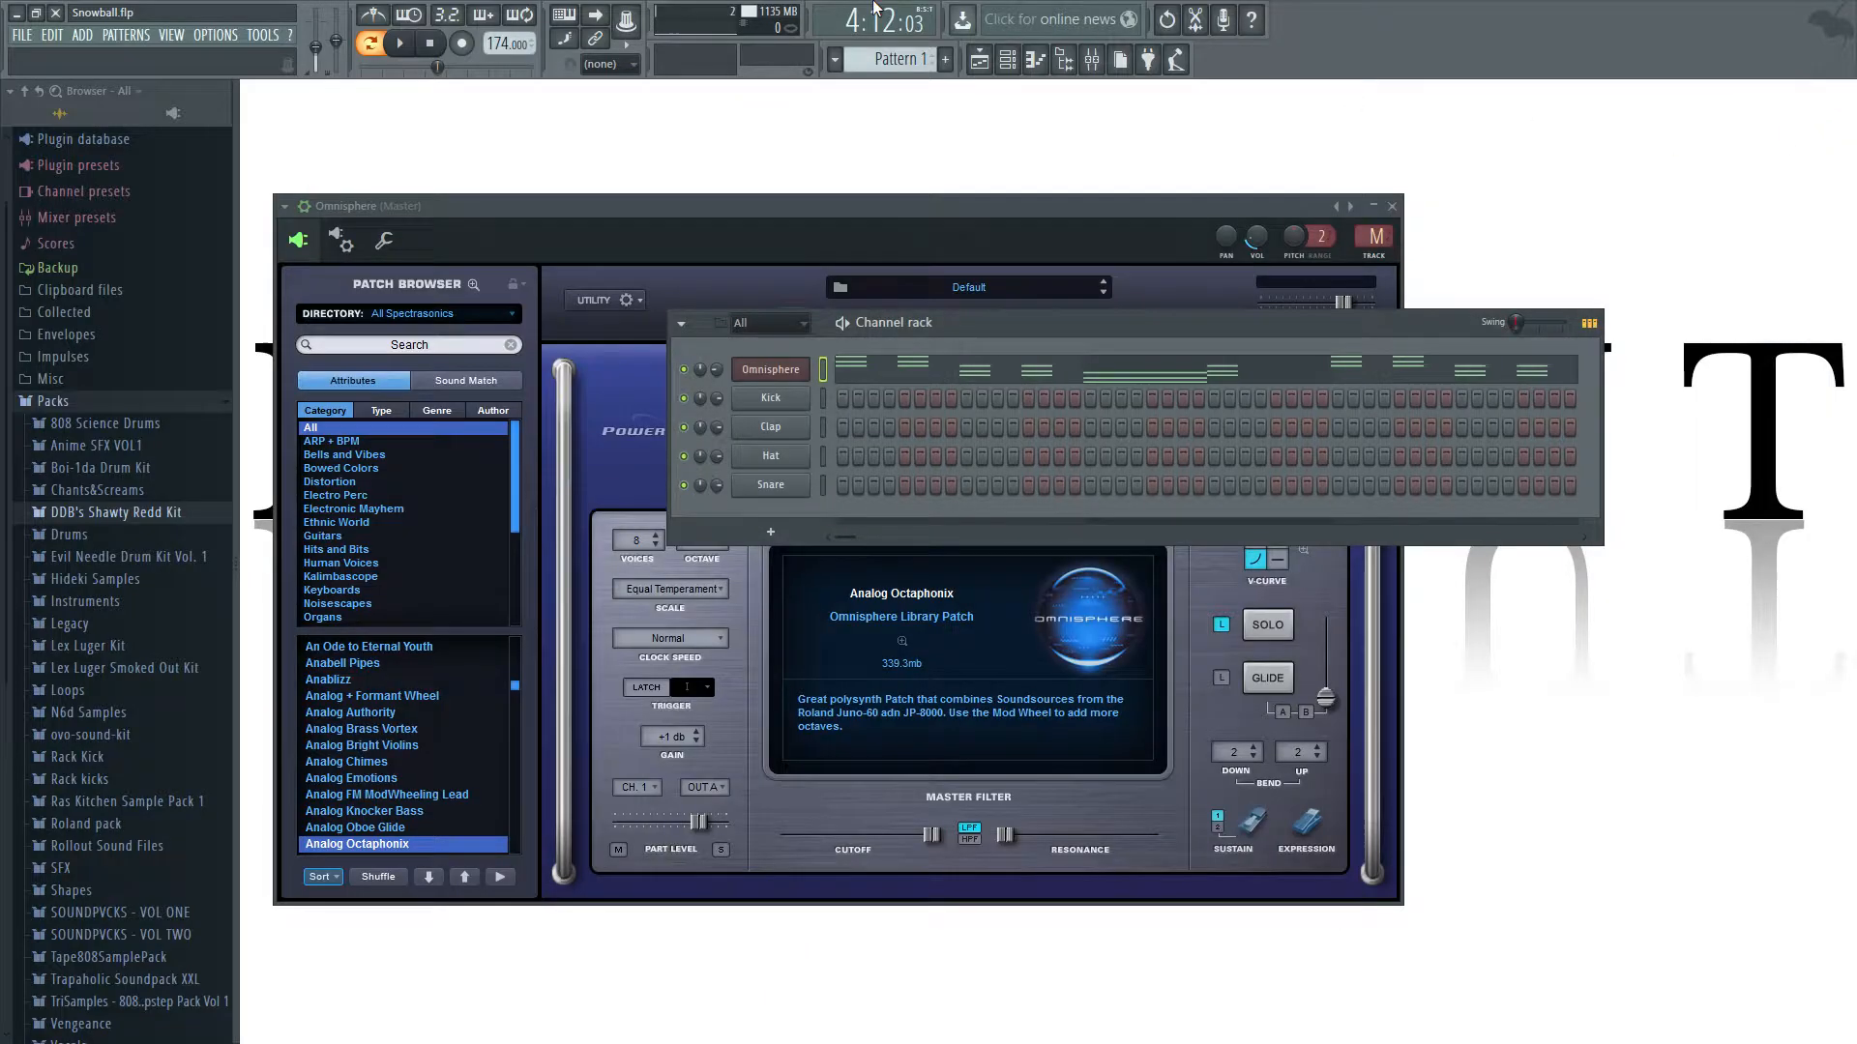
left_click(397, 44)
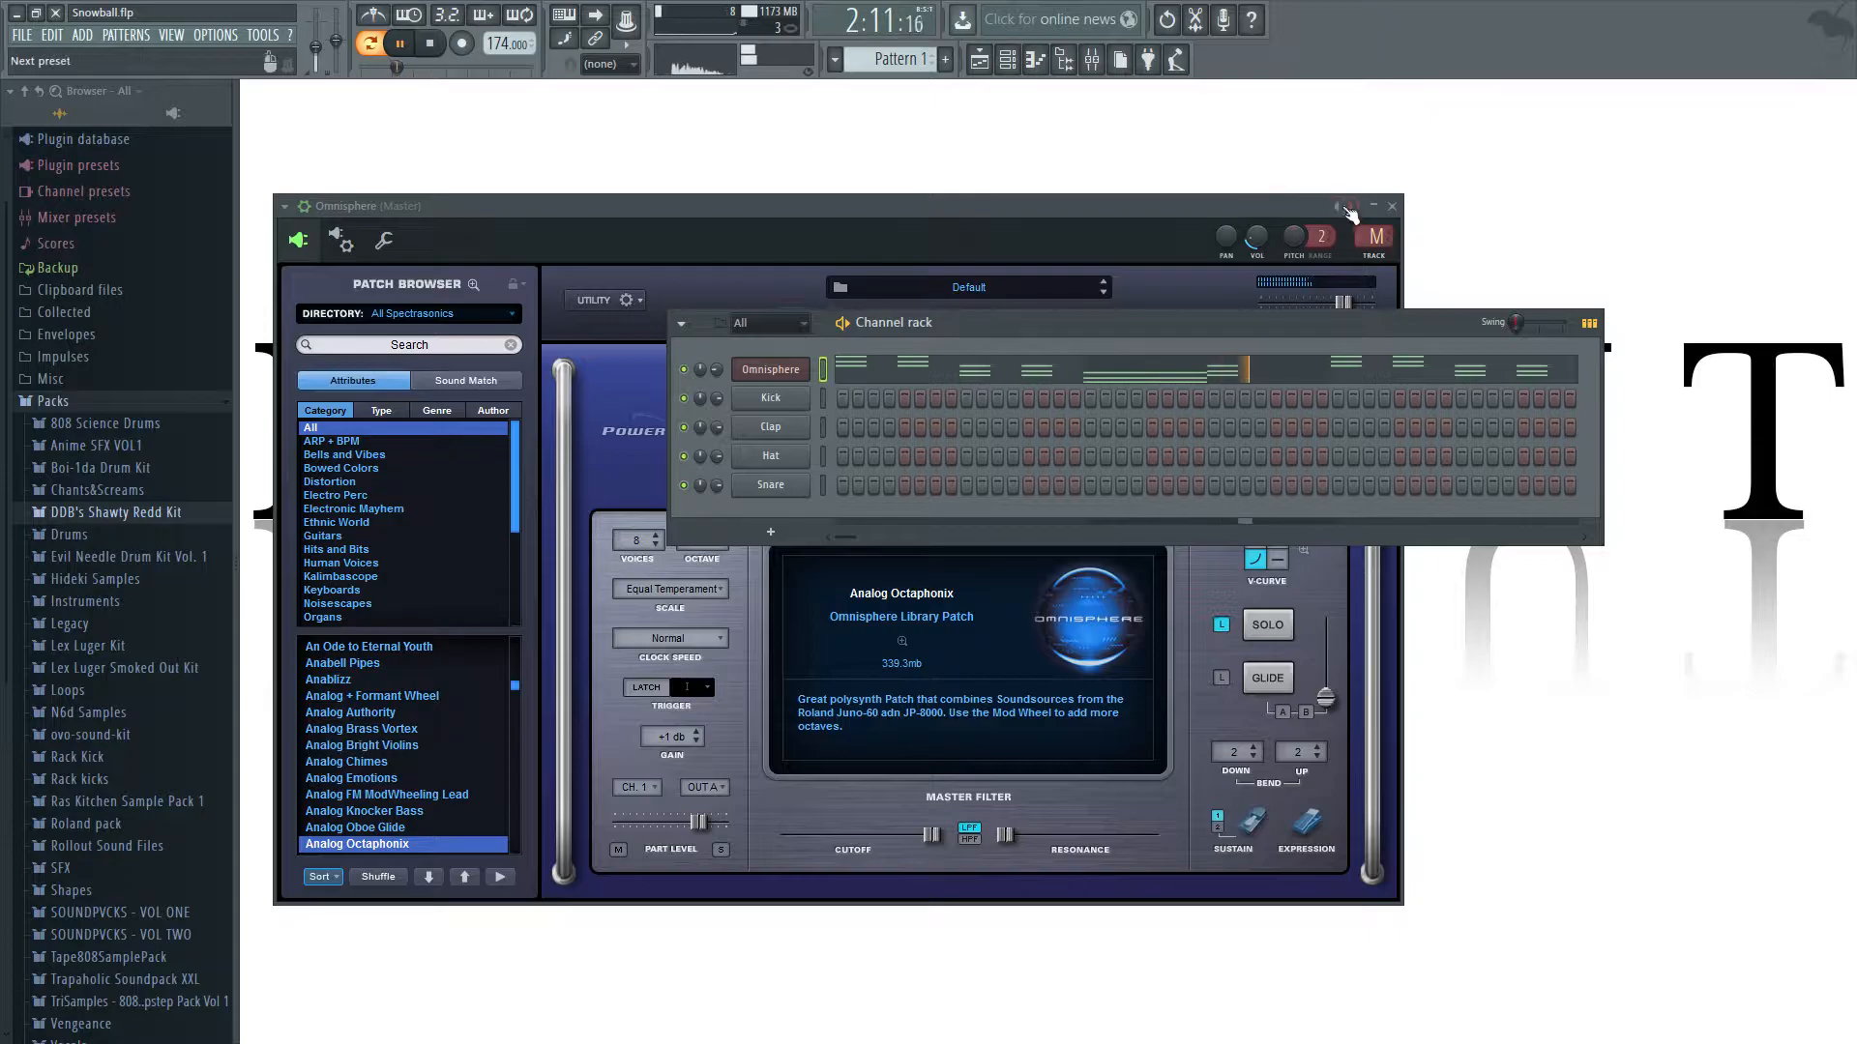
left_click(400, 43)
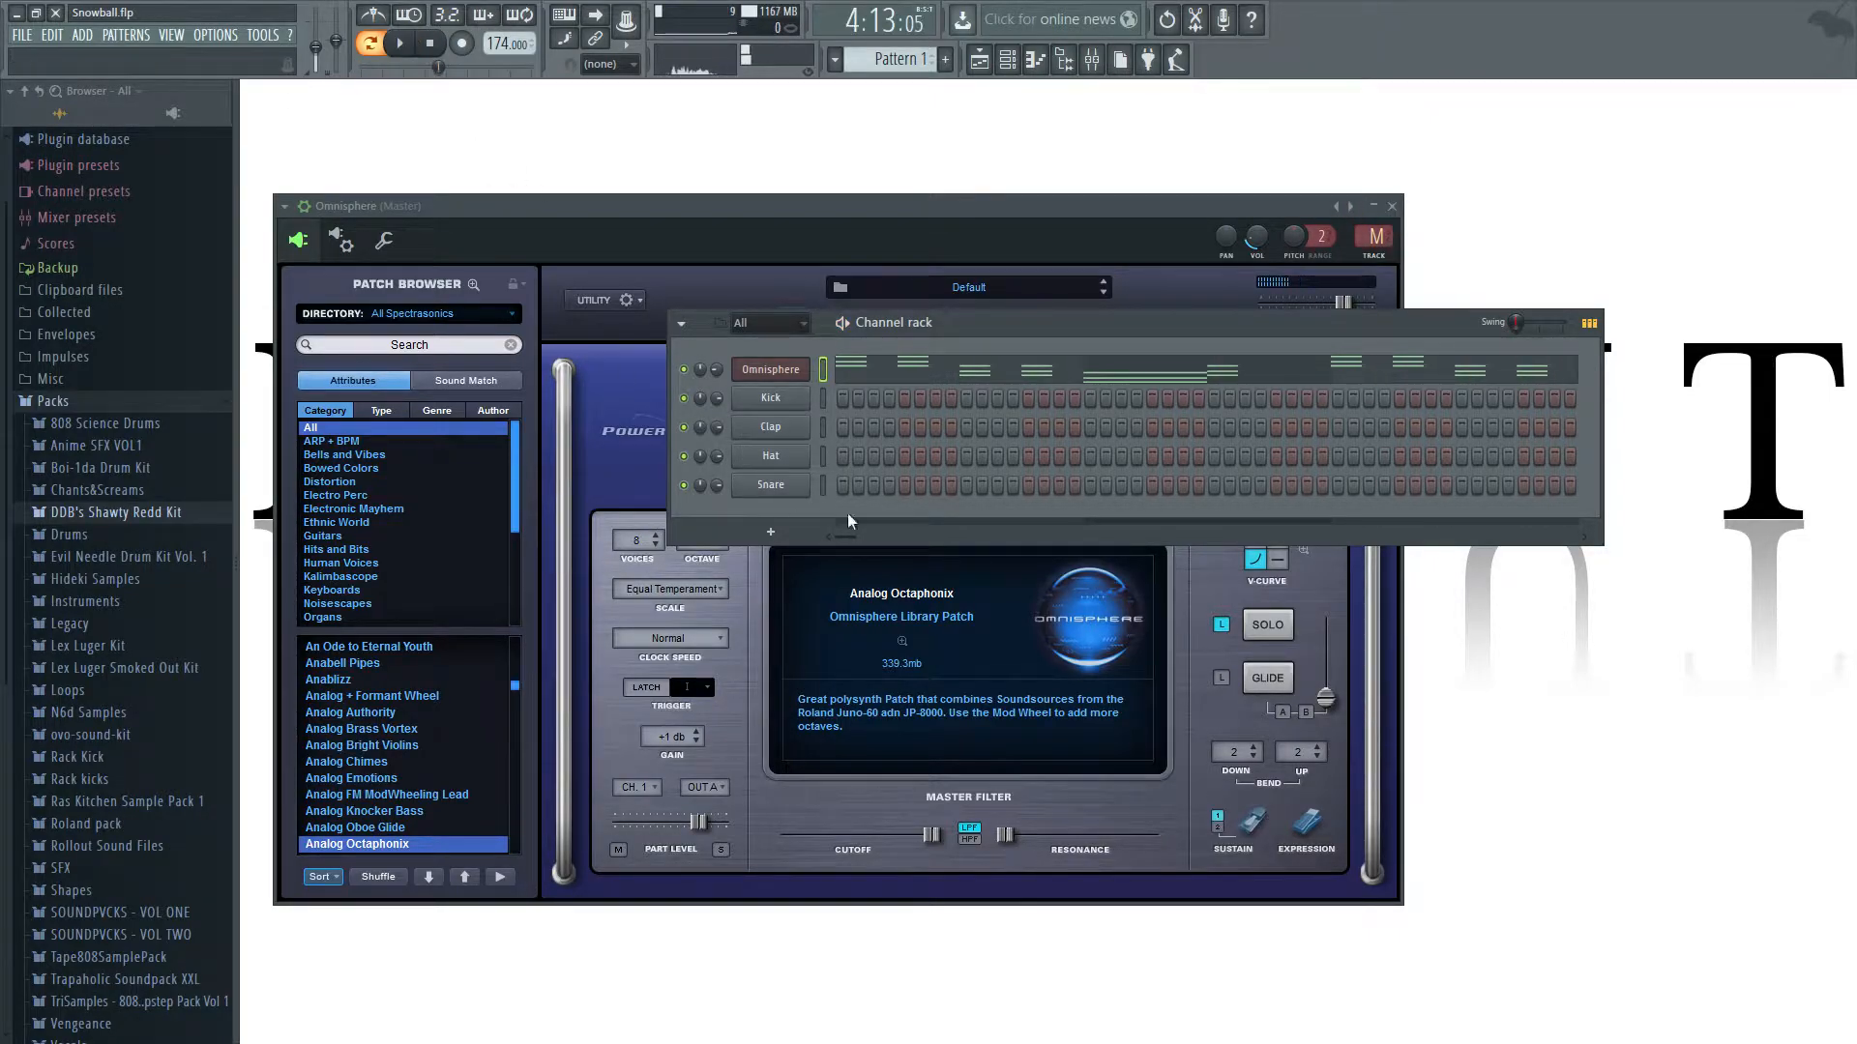
Move the Omnisphere window down so it no longer covers the channel rack's instrument names, and close it.
left_click(785, 373)
left_click(1392, 206)
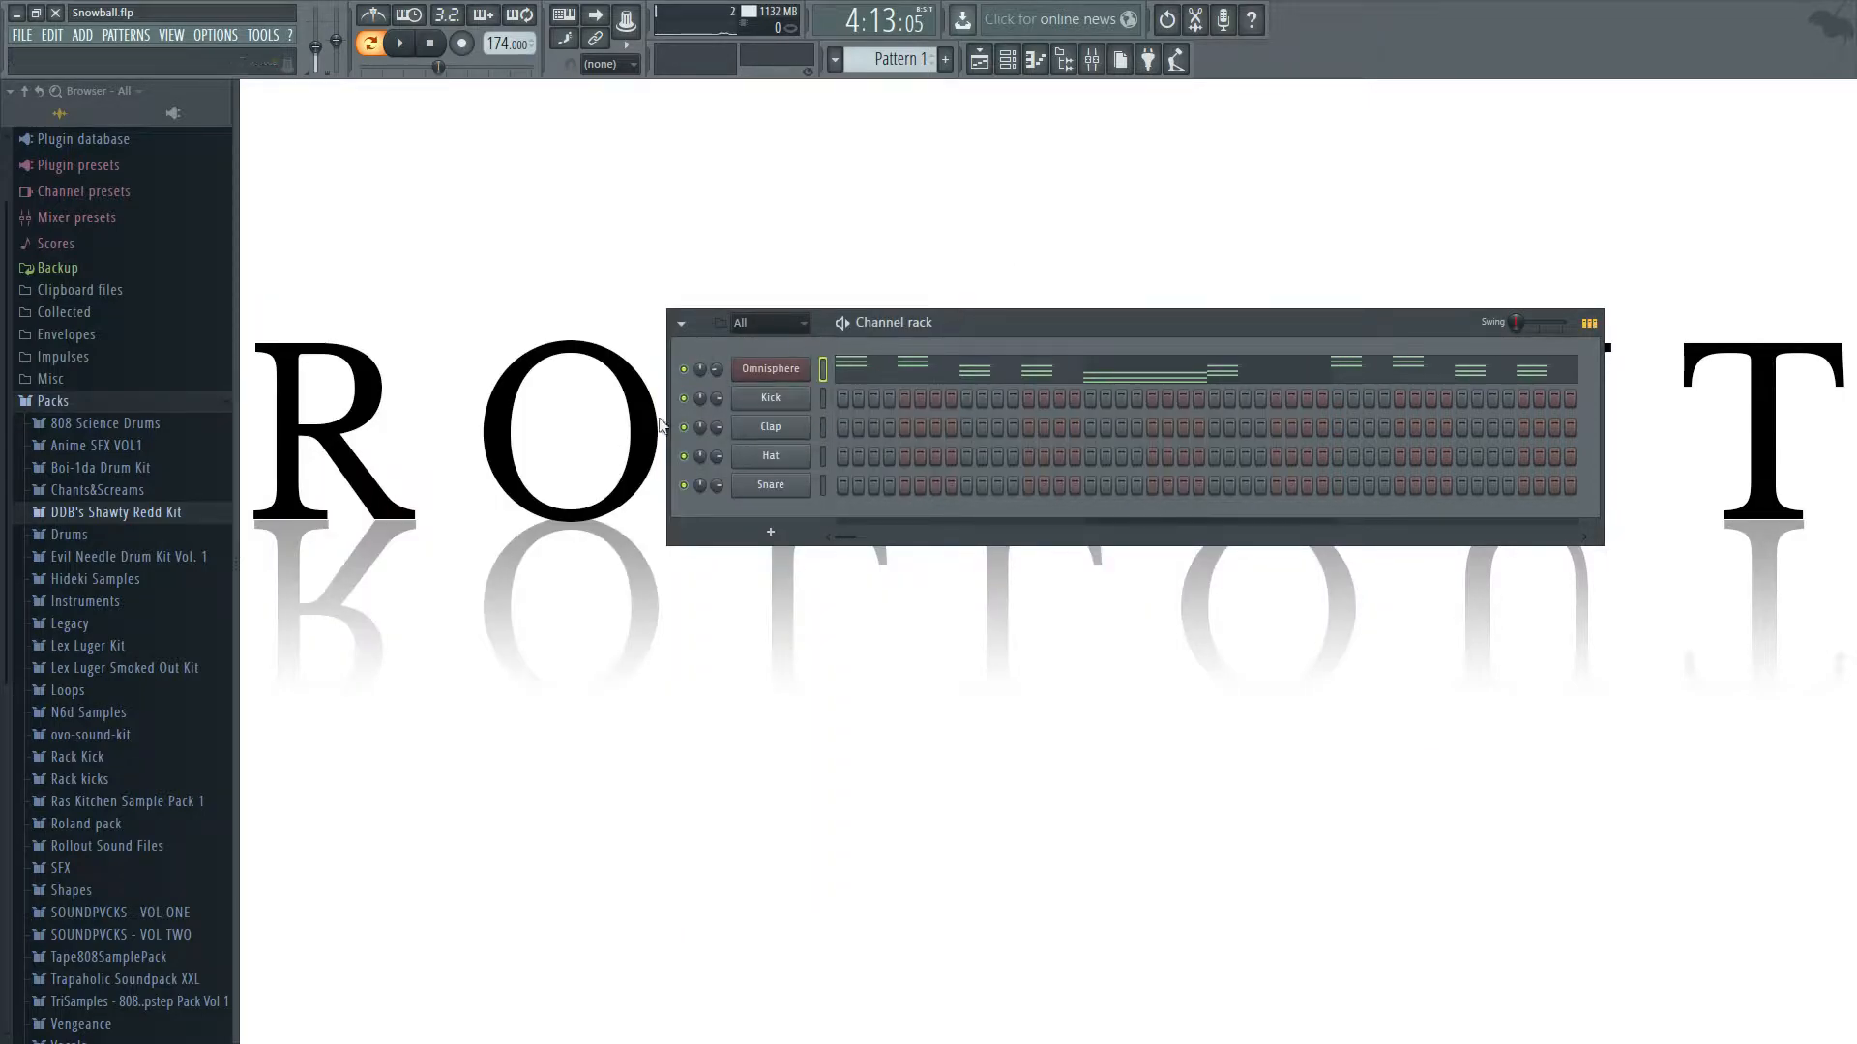
left_click(785, 374)
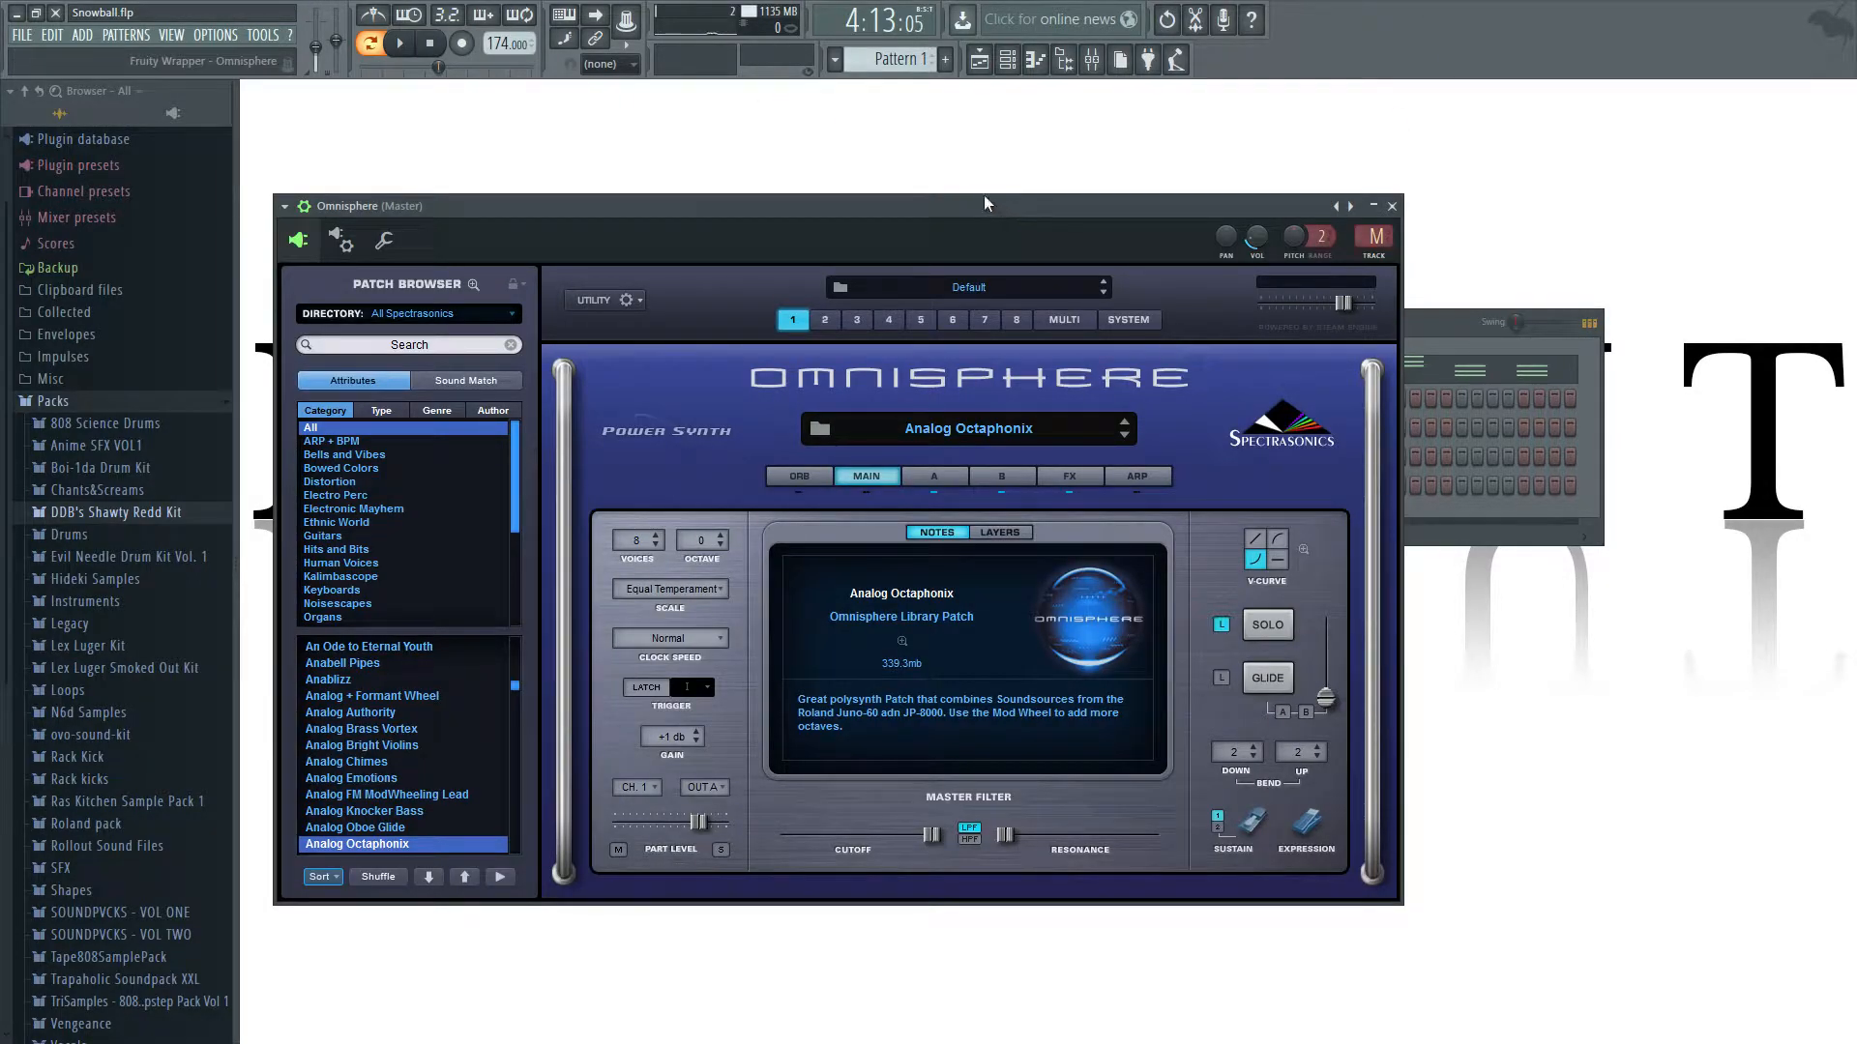
left_click_drag(928, 197, 863, 484)
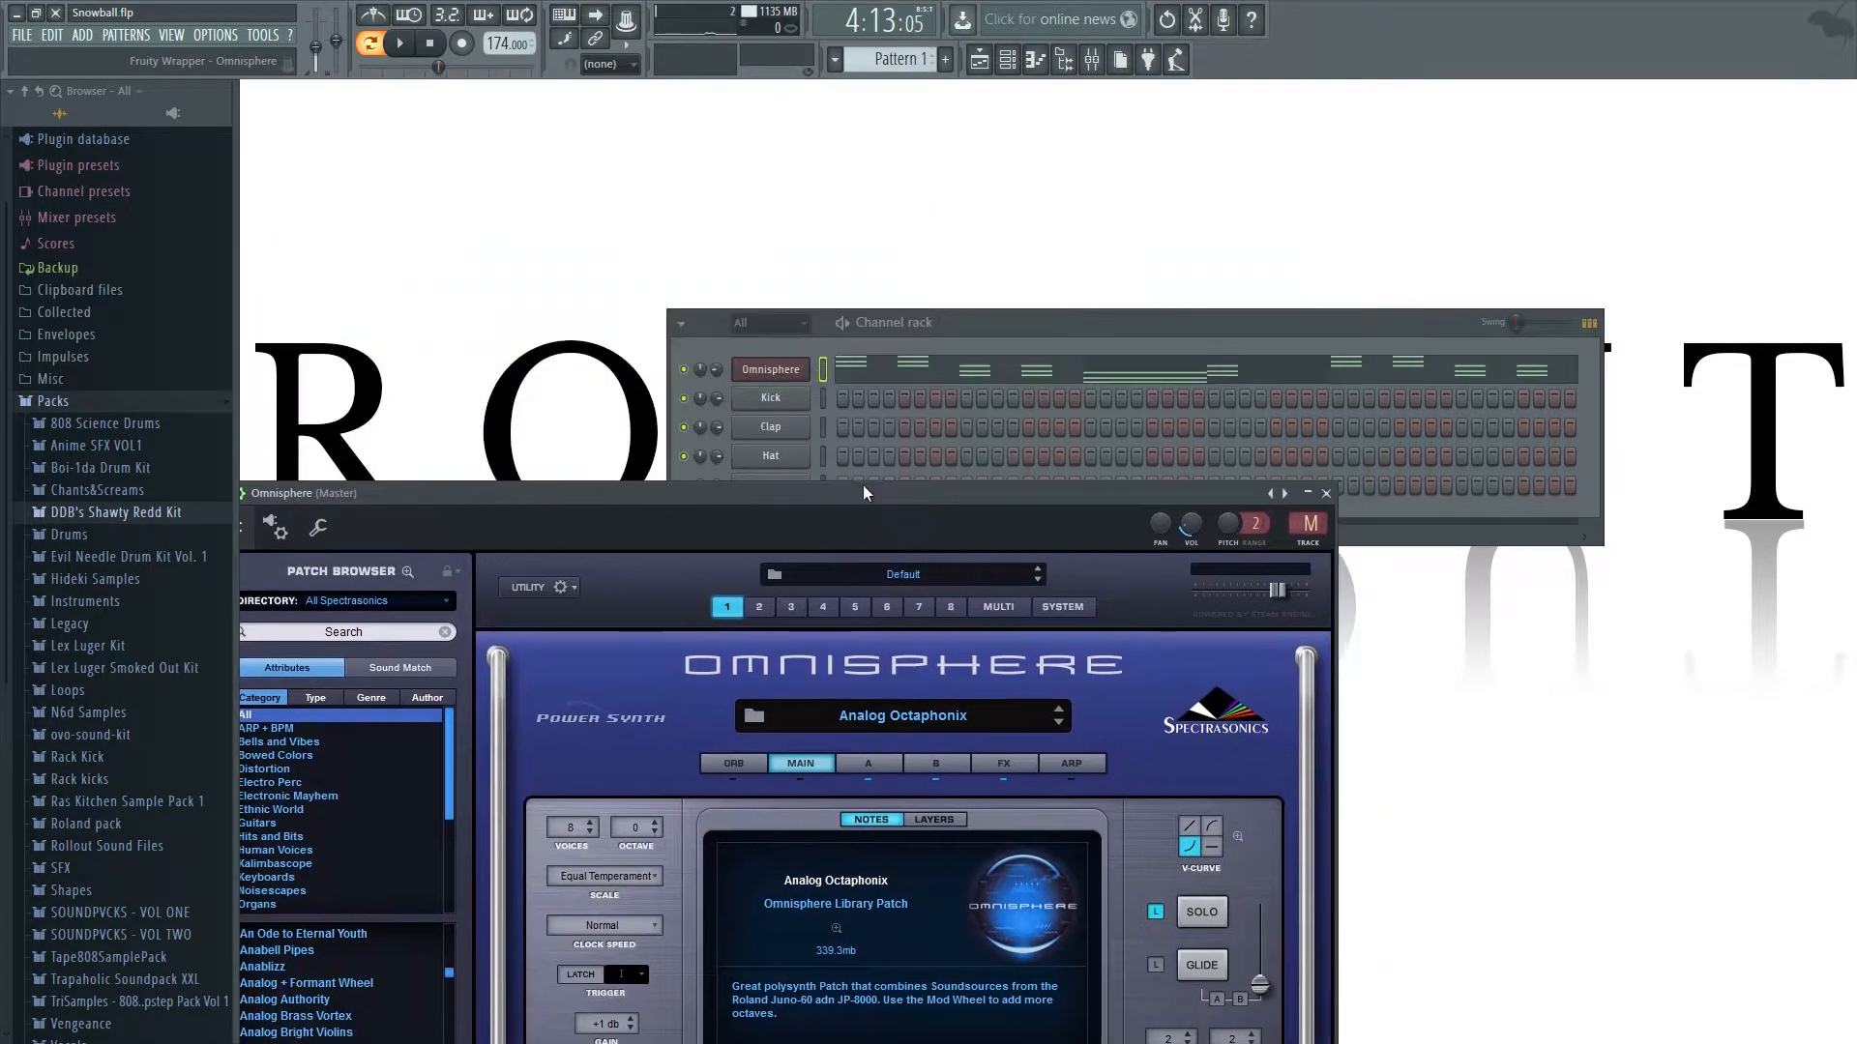
left_click(785, 369)
left_click(785, 369)
left_click(766, 400)
left_click(766, 400)
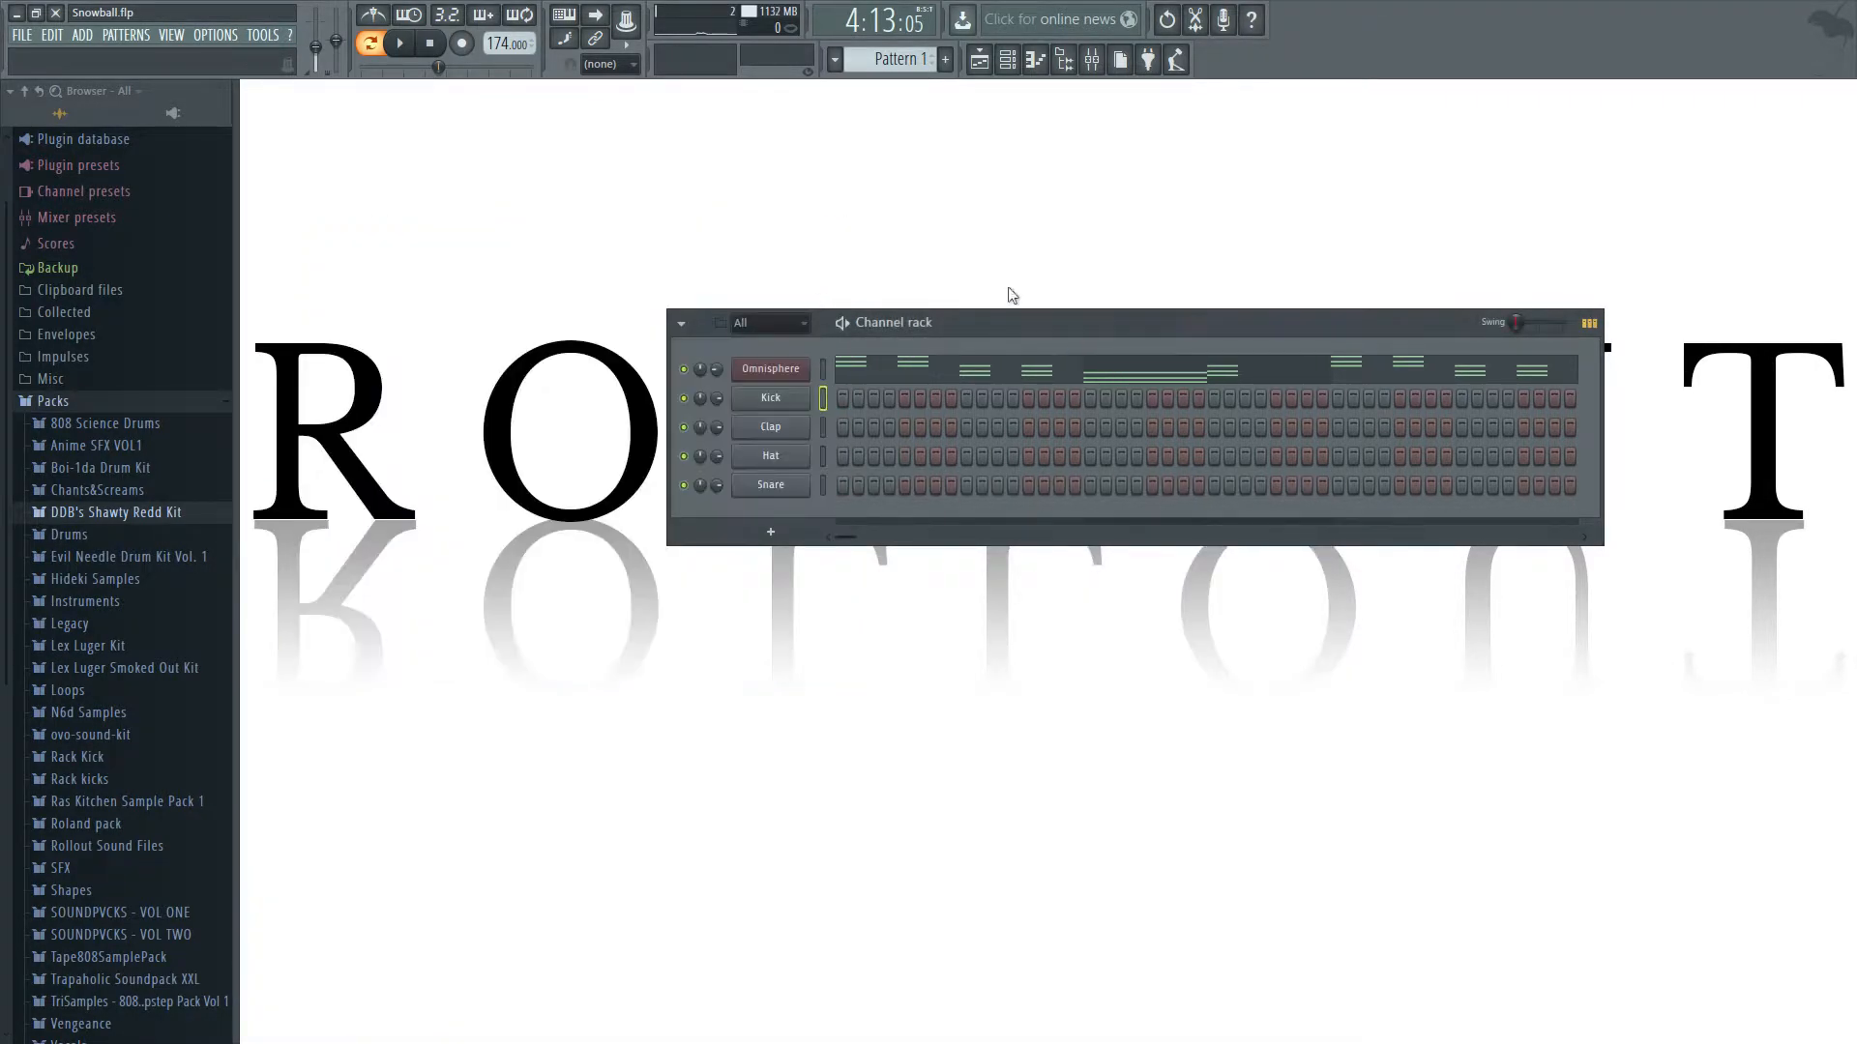
Route Omnisphere to mixer track 5 and load Fruity parametric EQ 2 in slot 1 of an enlarged mixer.
left_click(771, 369)
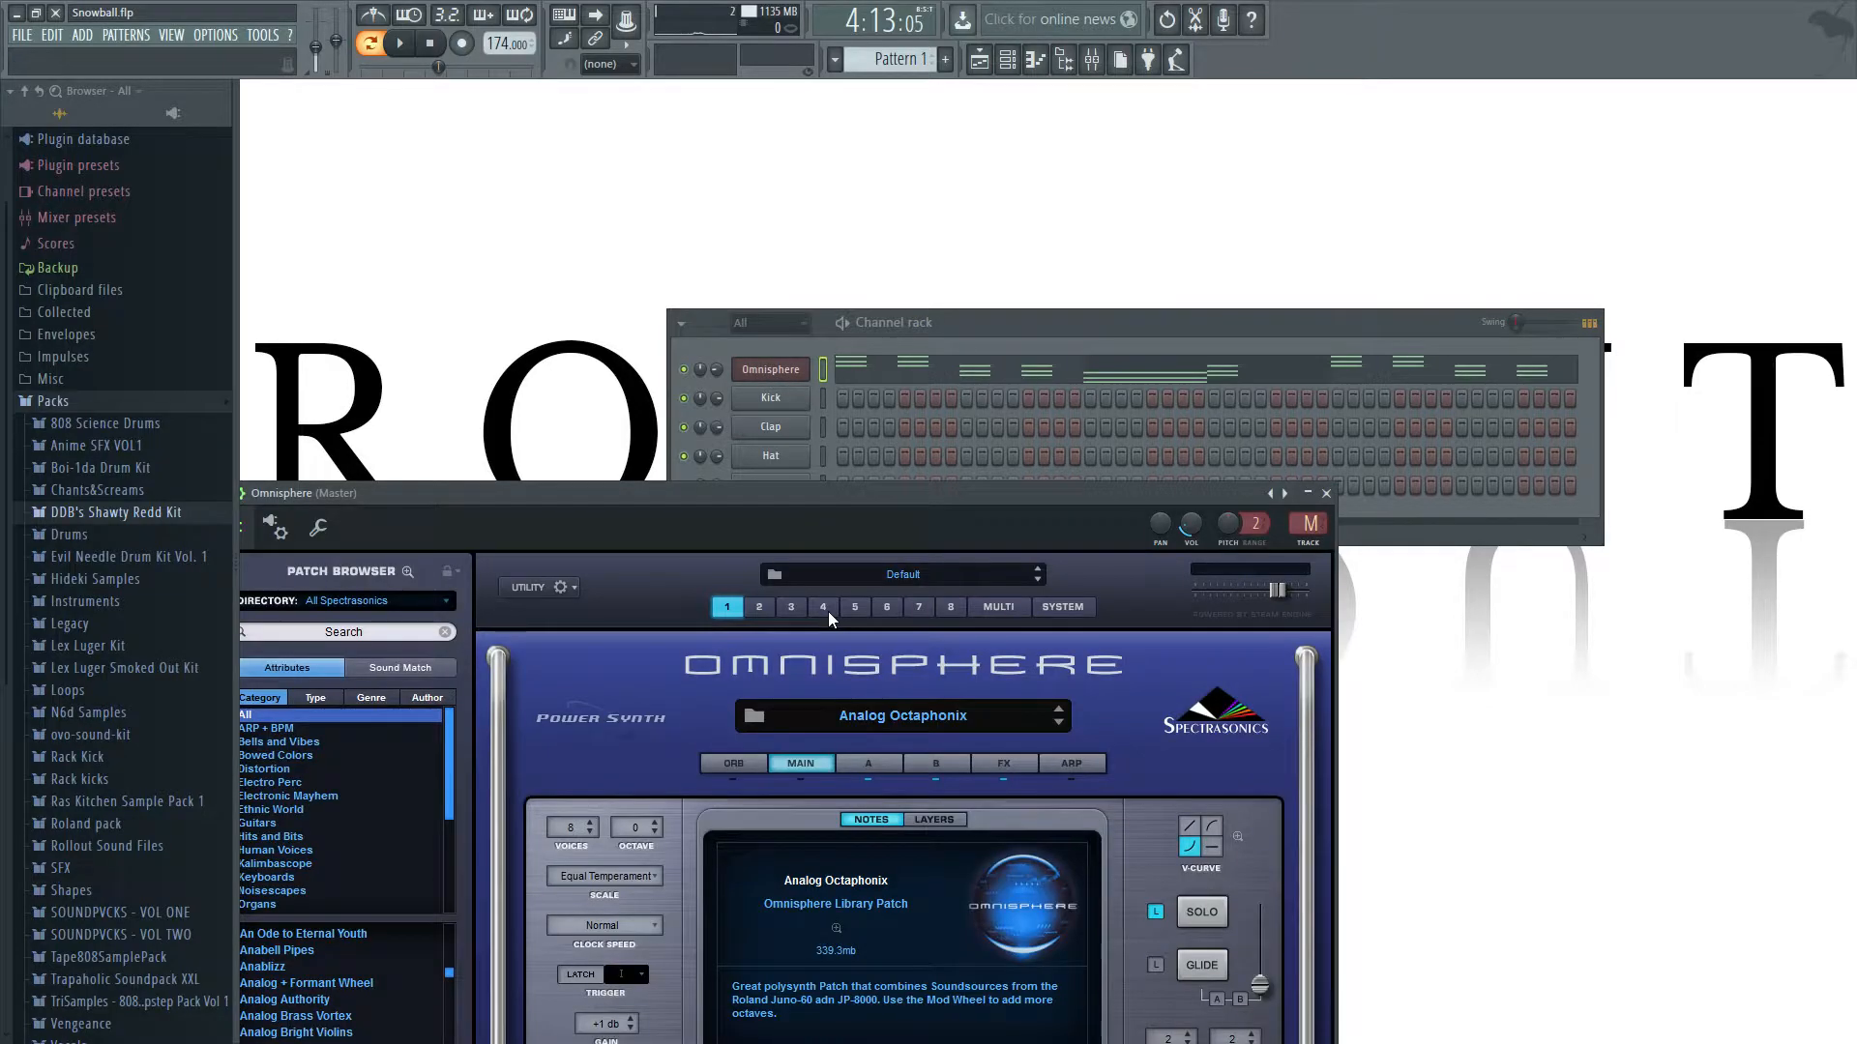
key("F9")
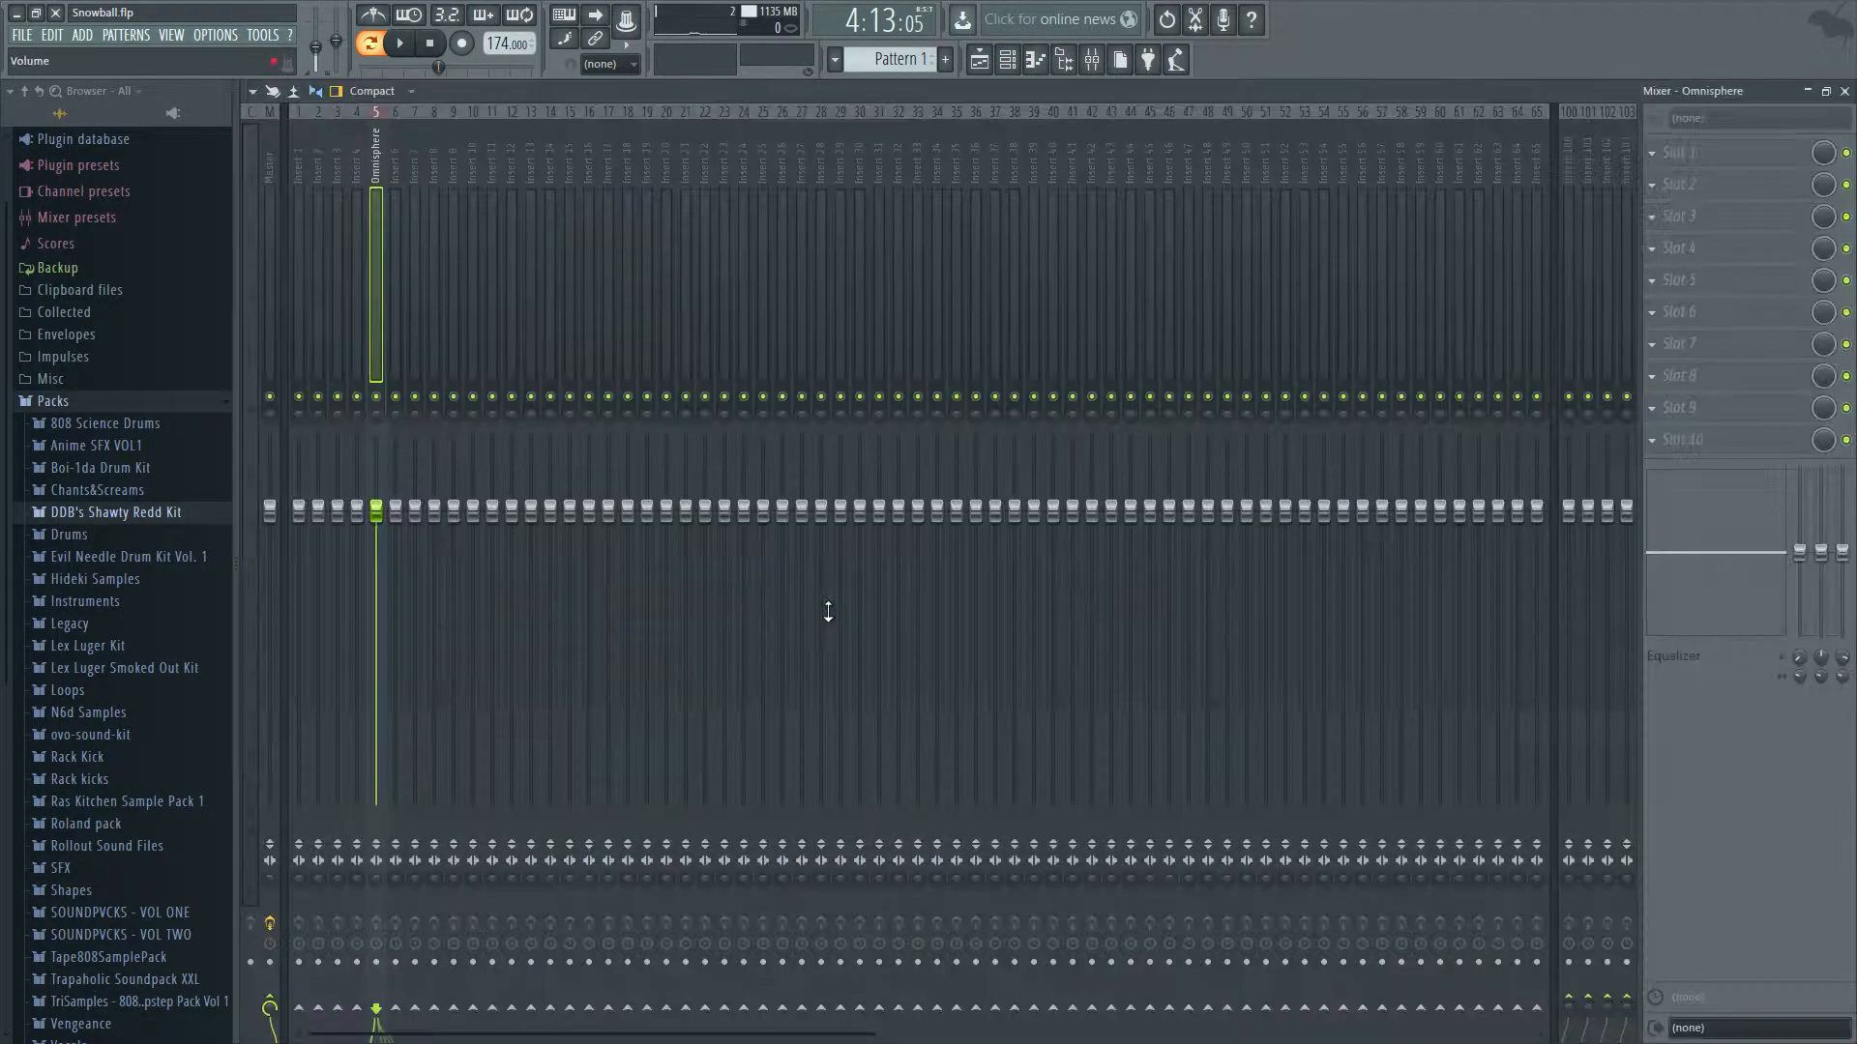
double_click(1615, 85)
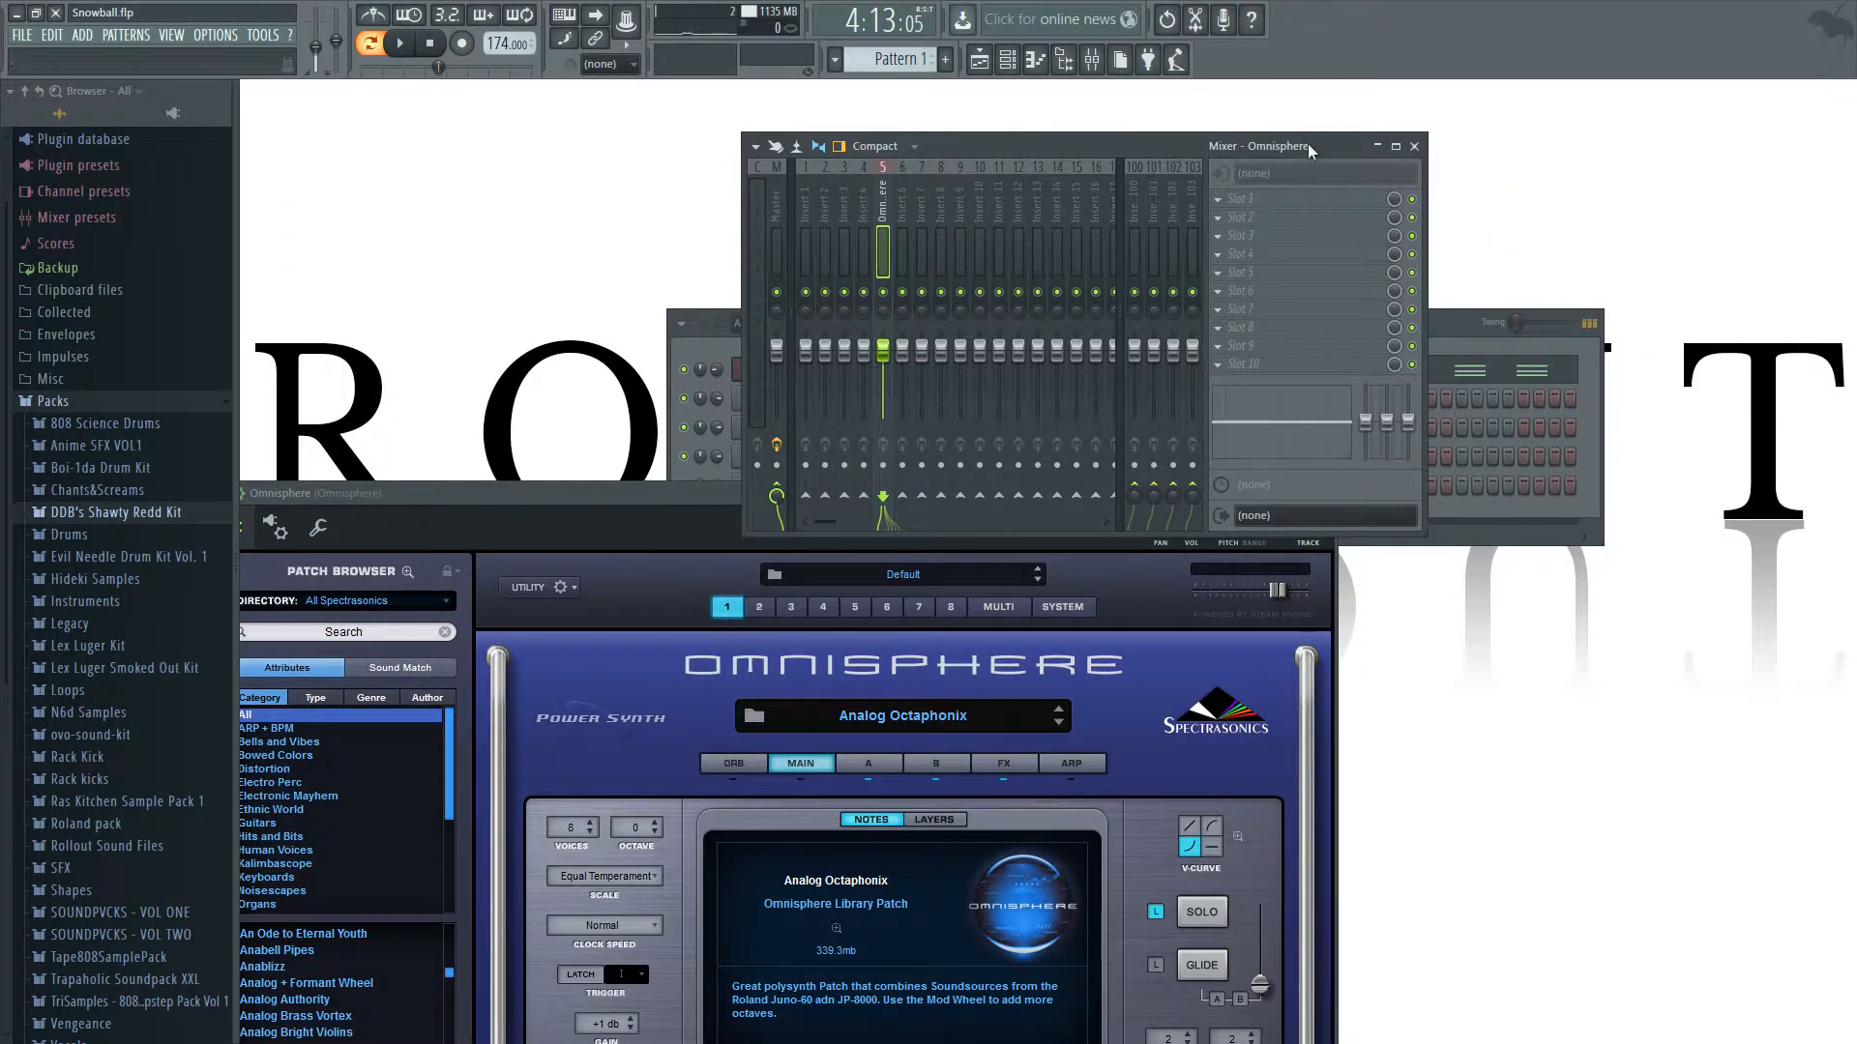
left_click_drag(1434, 540, 1631, 743)
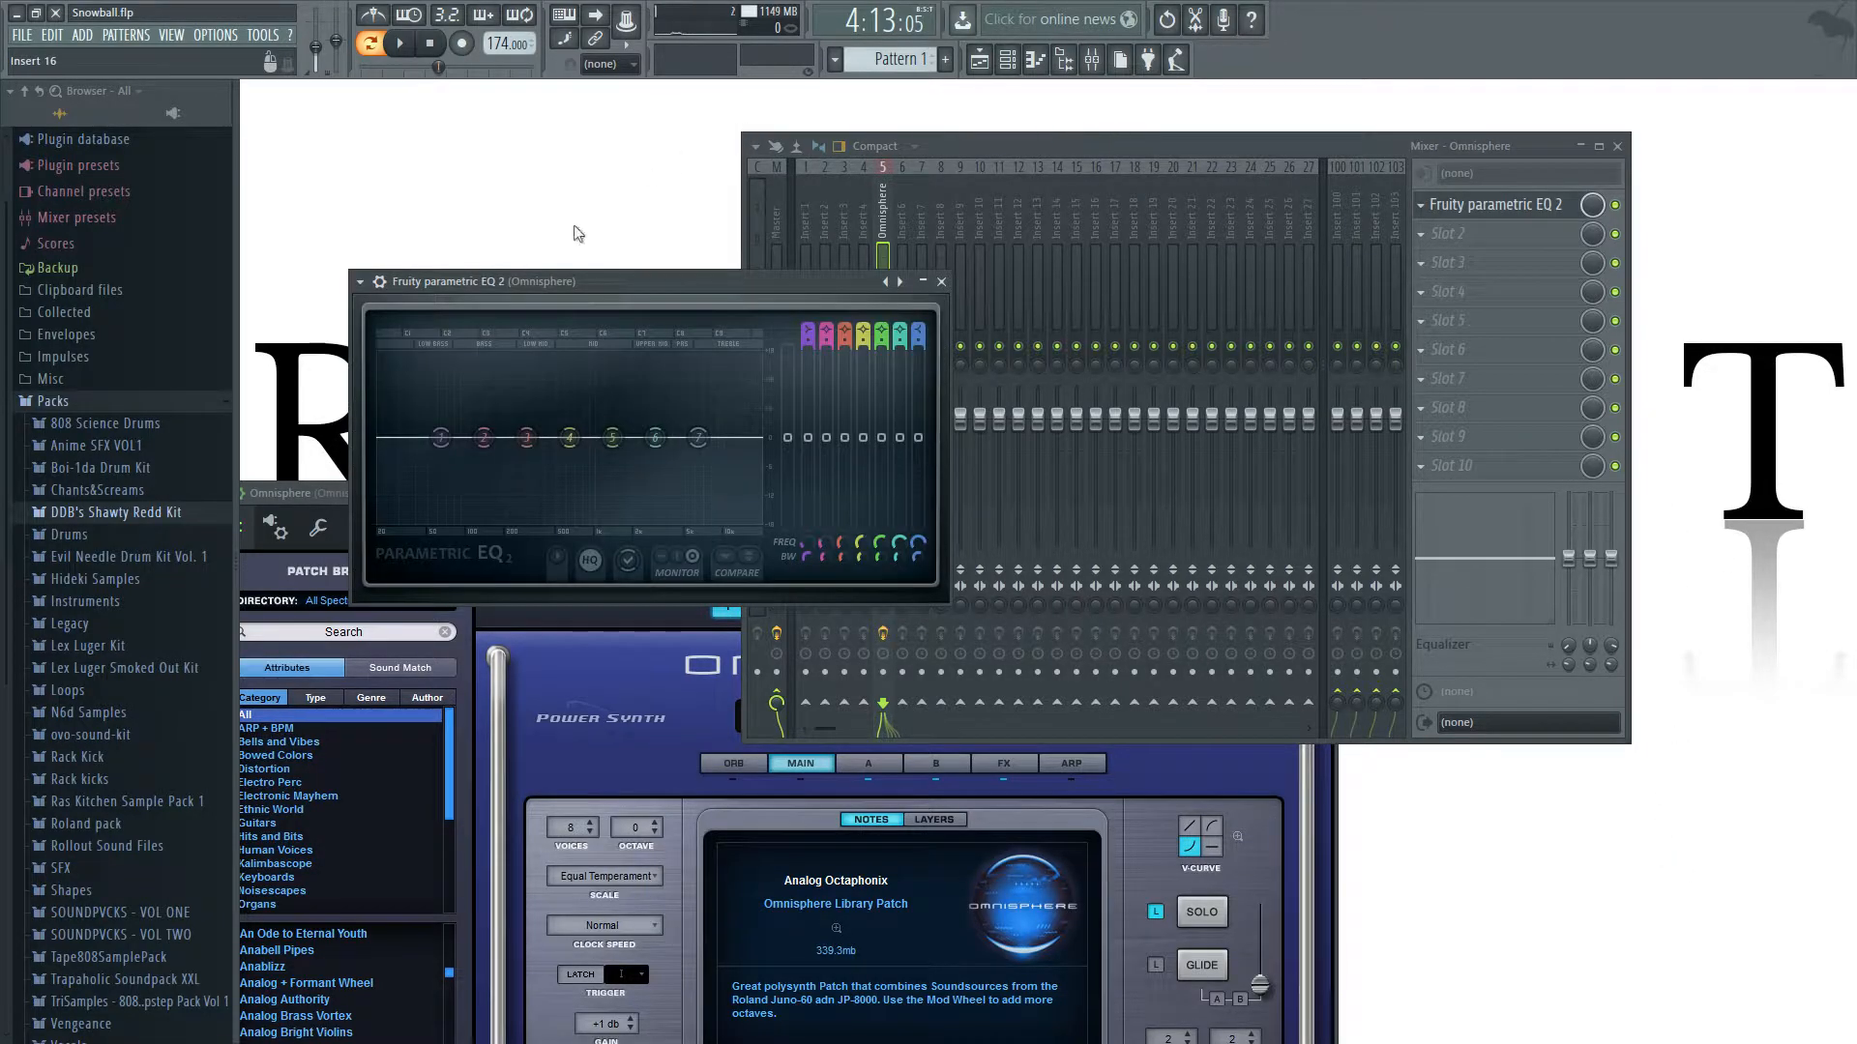
Close the Omnisphere window and load the 40Hz + 18kHz cut preset in Fruity parametric EQ 2.
key("F6")
left_click(943, 500)
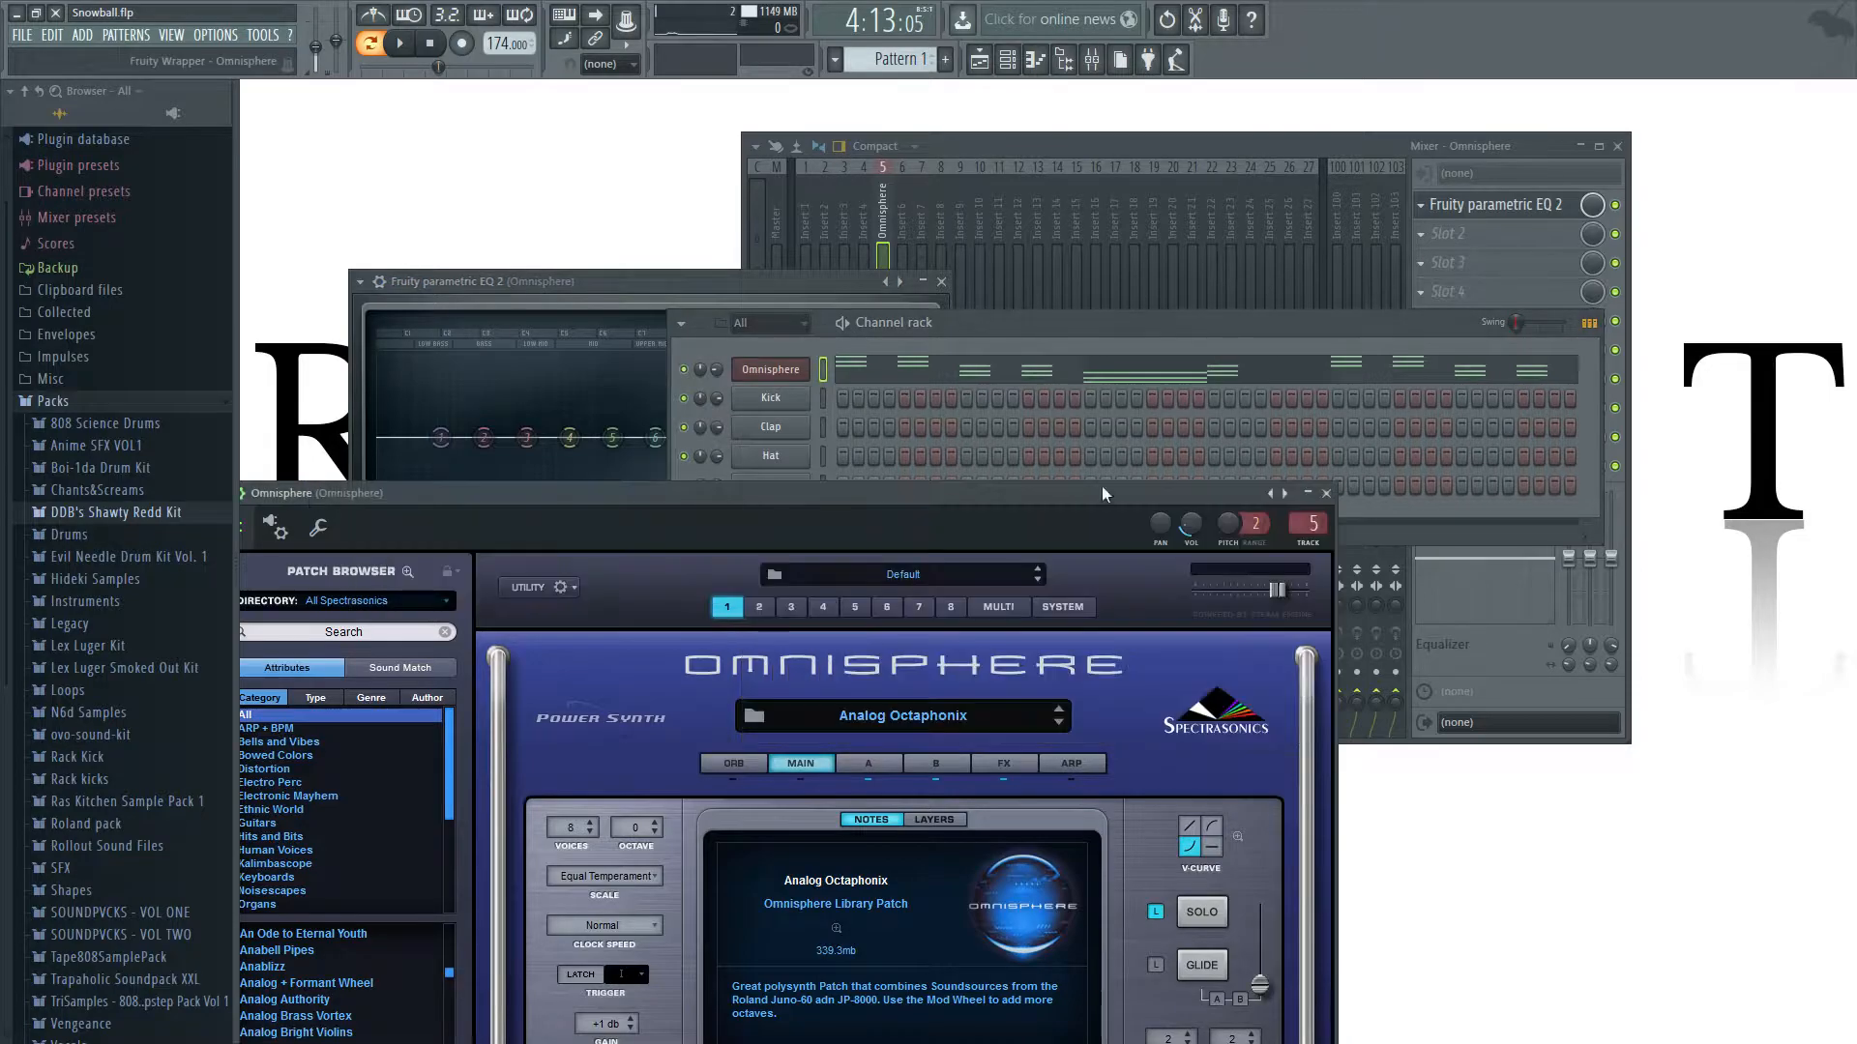
left_click(1326, 493)
left_click_drag(776, 282, 739, 282)
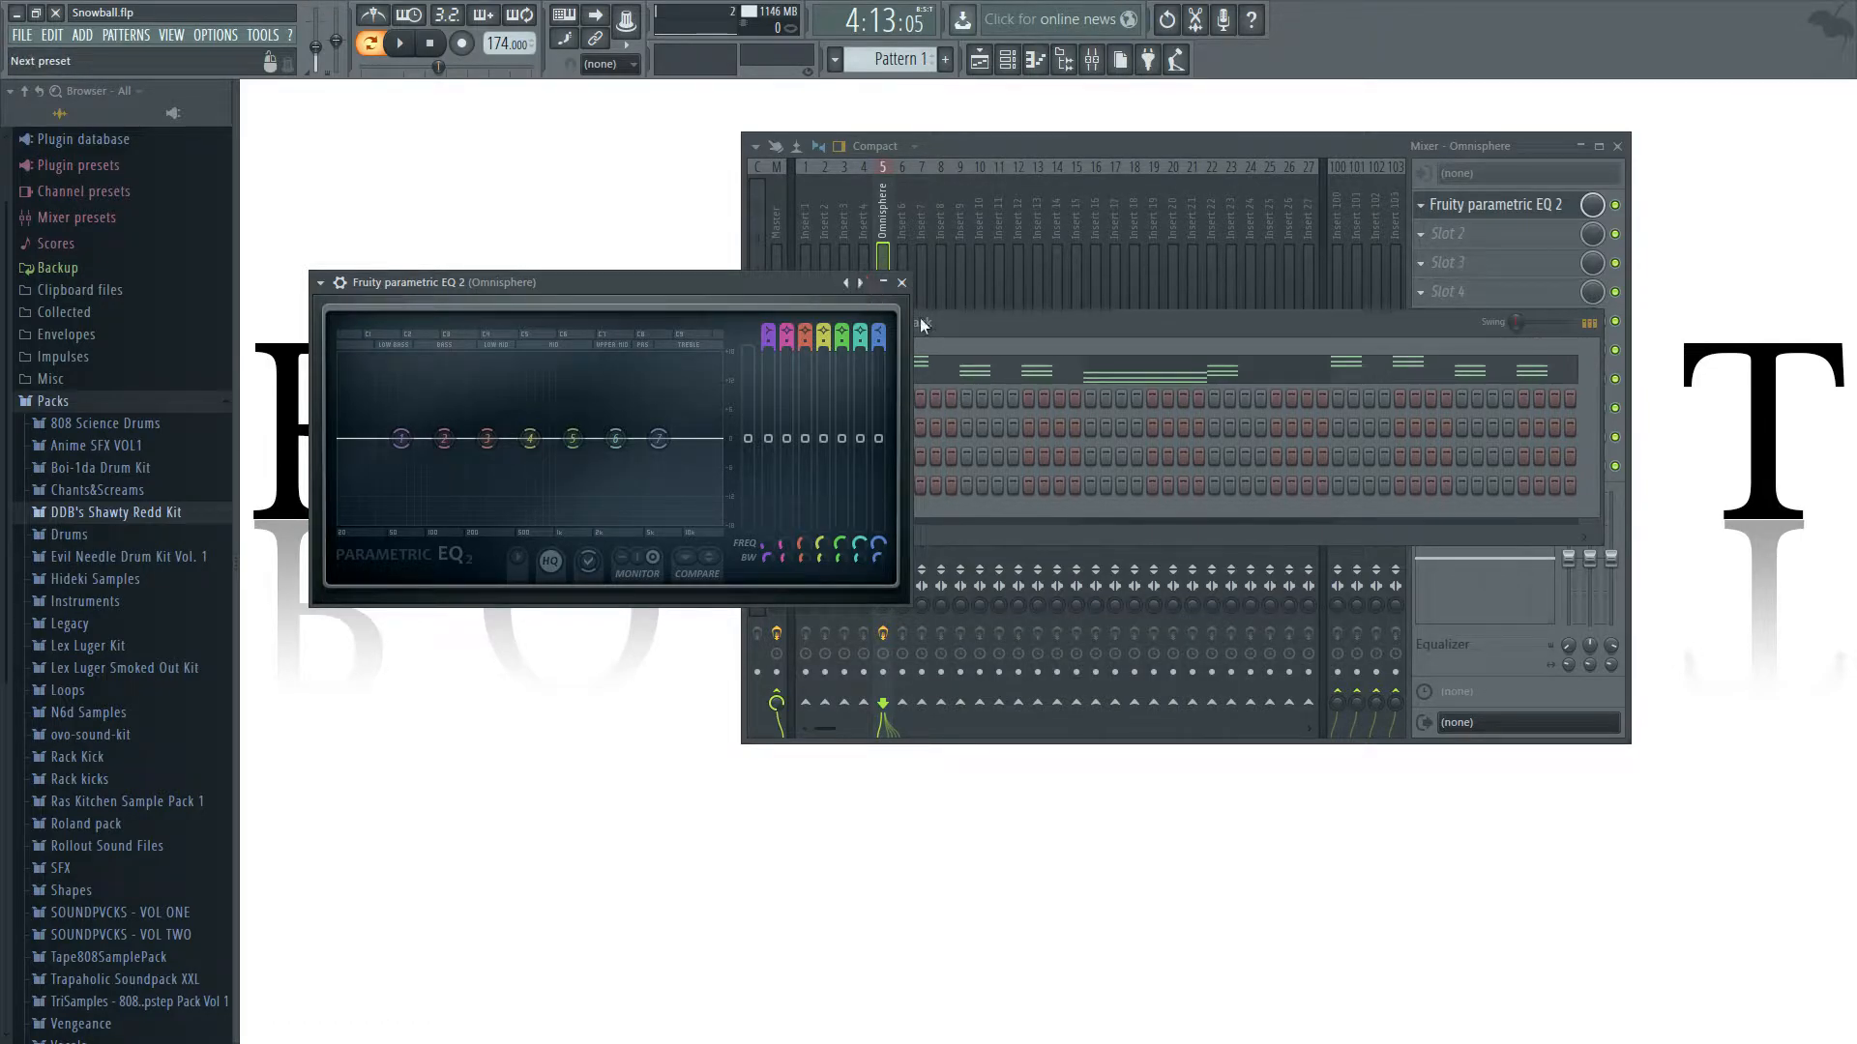
left_click(942, 385)
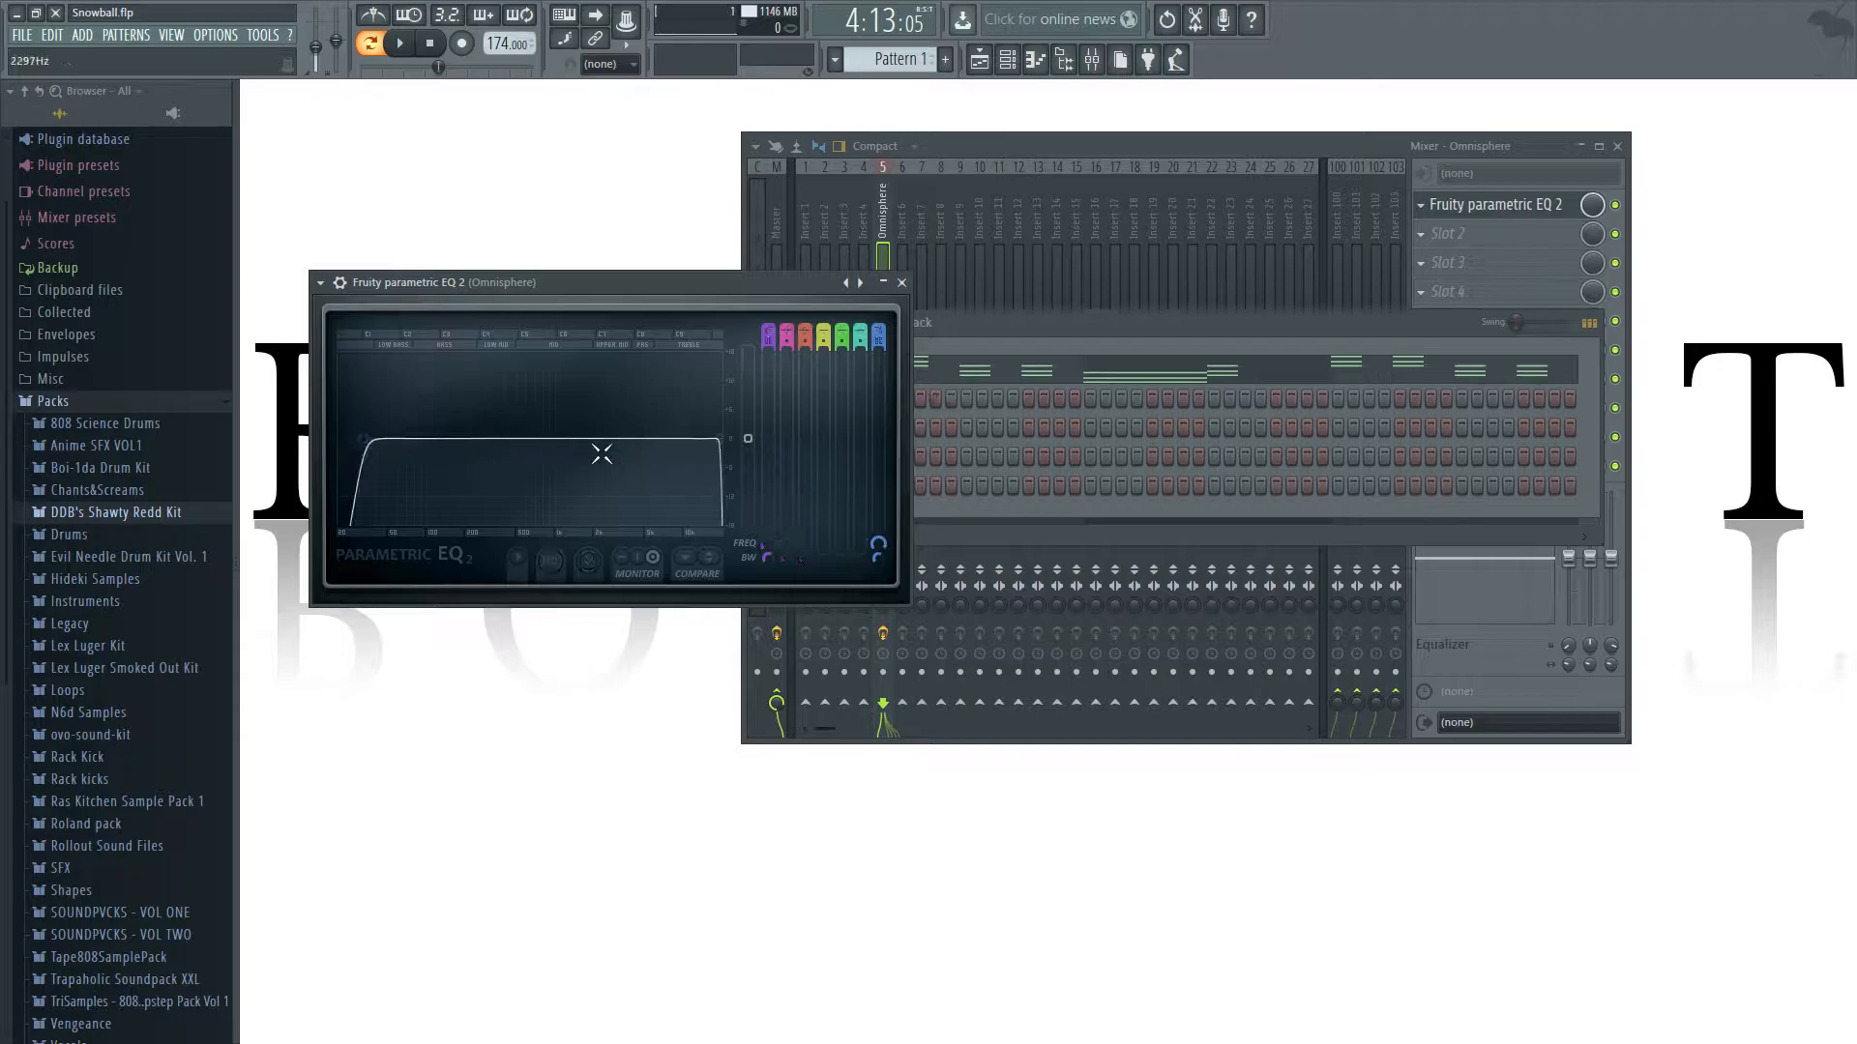
Lower the low-end cut of the EQ curve to the far edge of the graph and reposition the EQ window.
left_click_drag(762, 287, 1030, 280)
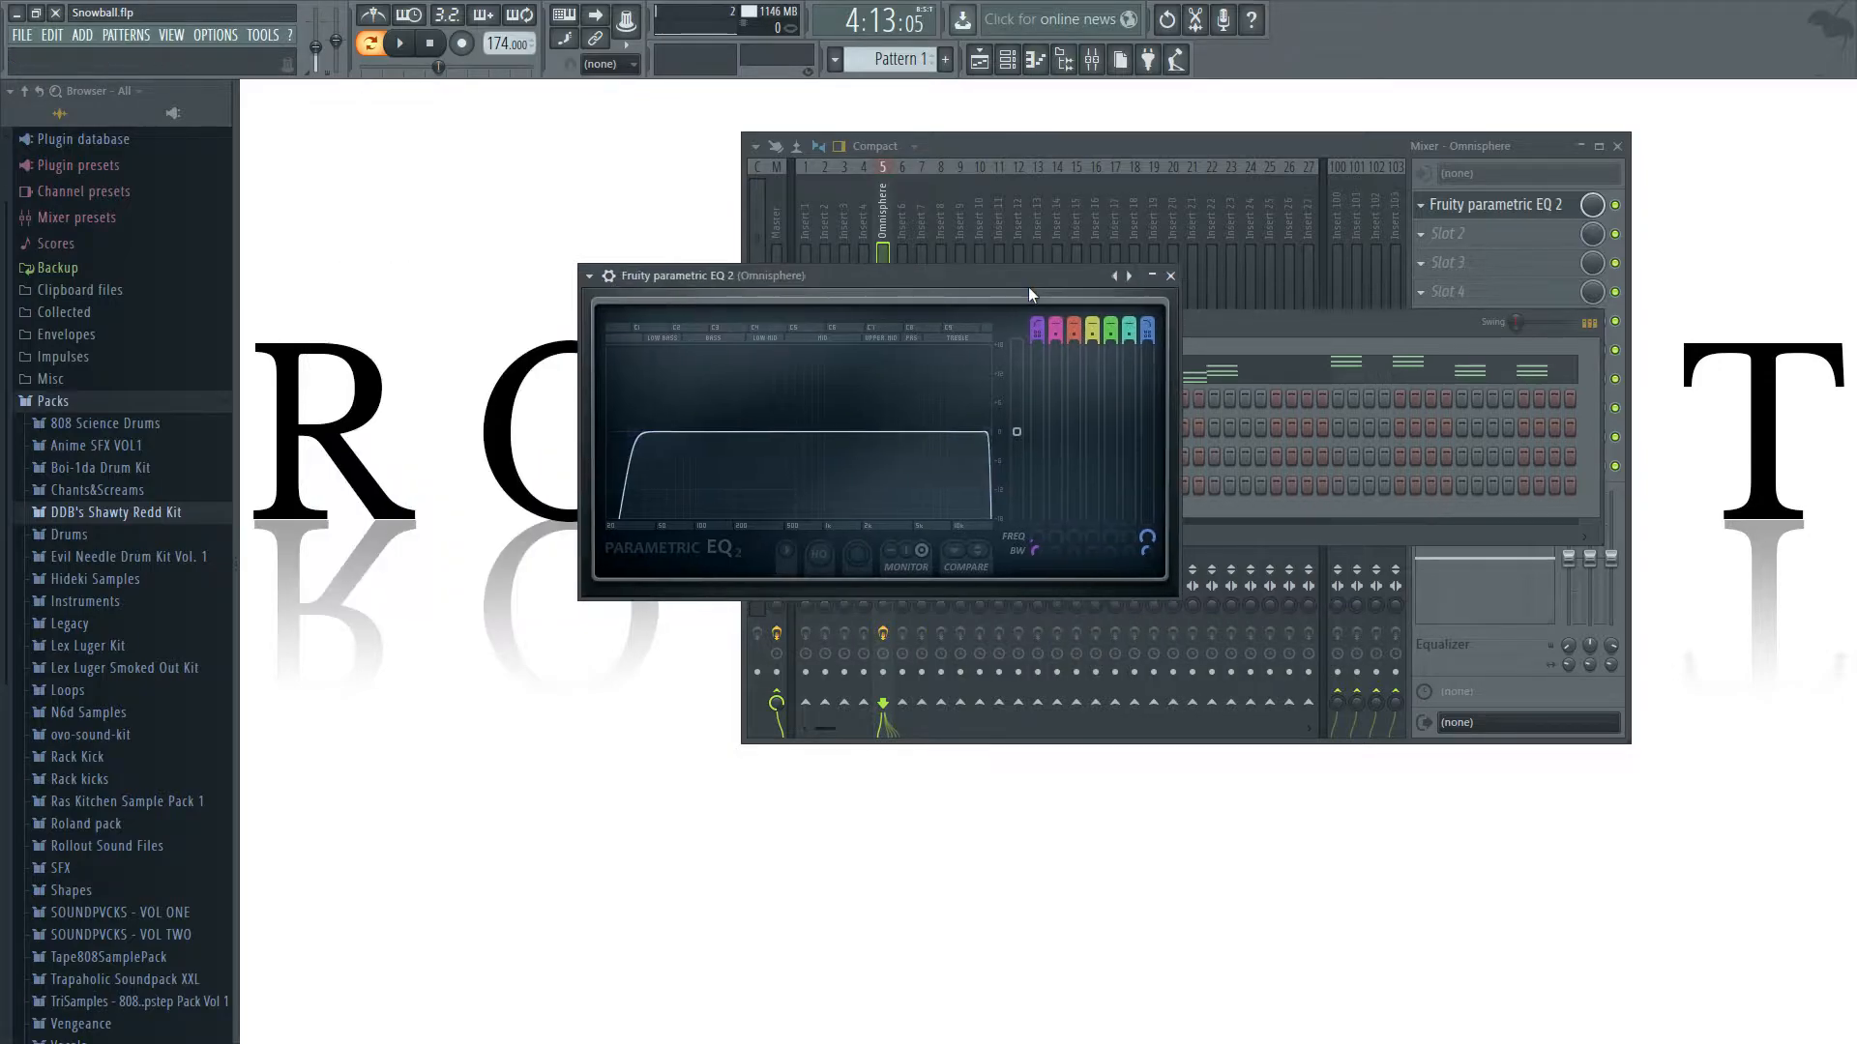
left_click_drag(633, 432, 608, 433)
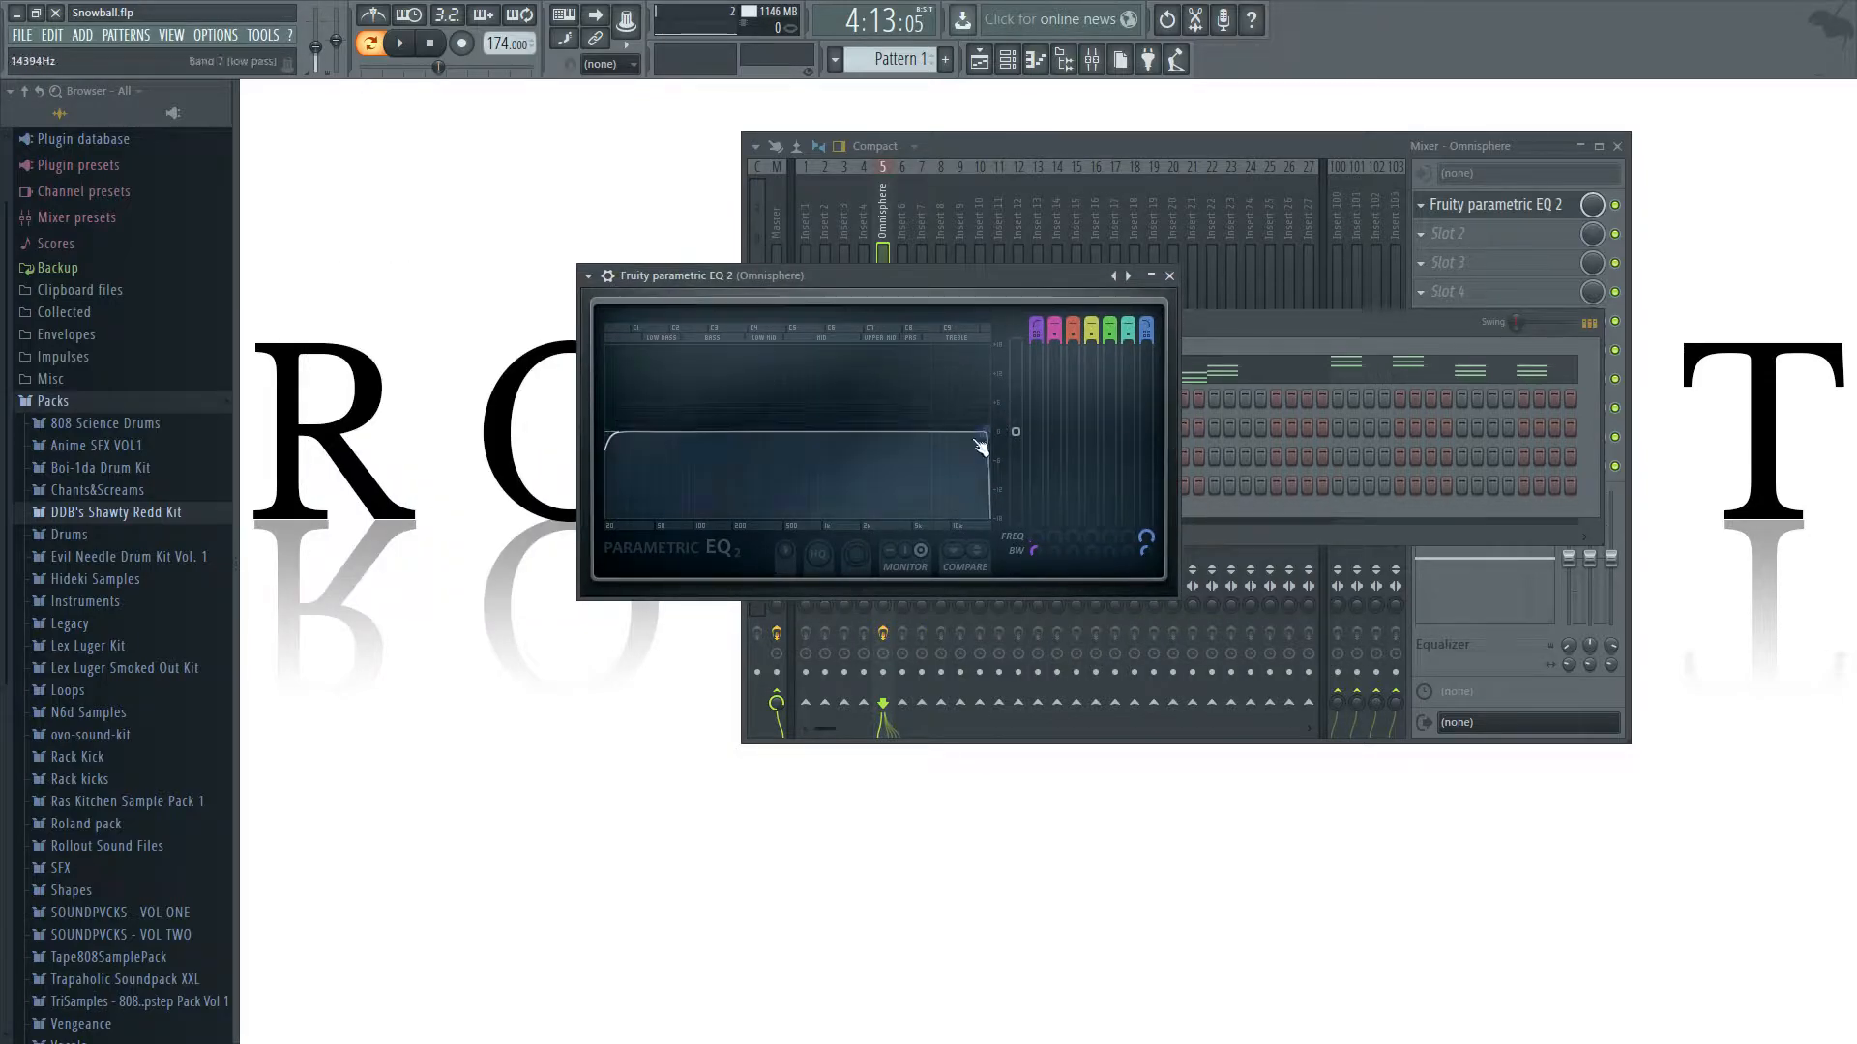
left_click_drag(1080, 281, 740, 275)
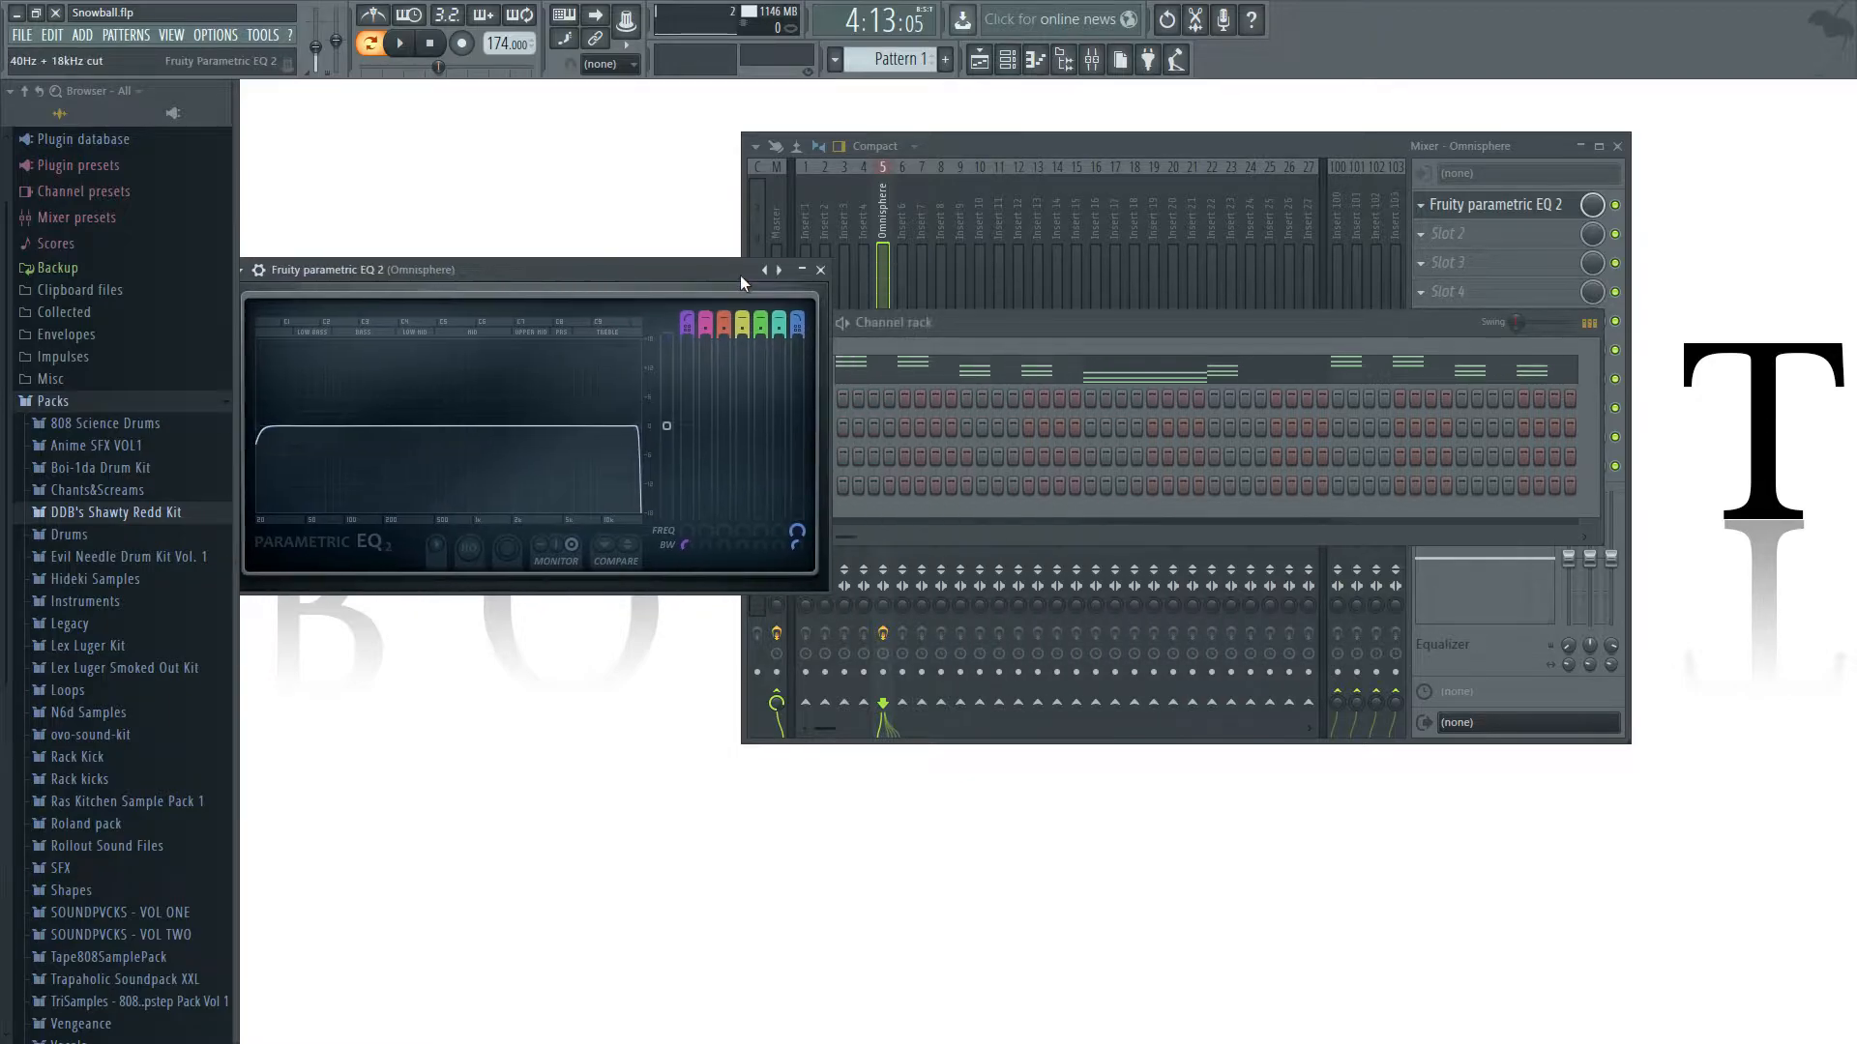
left_click_drag(579, 268, 685, 280)
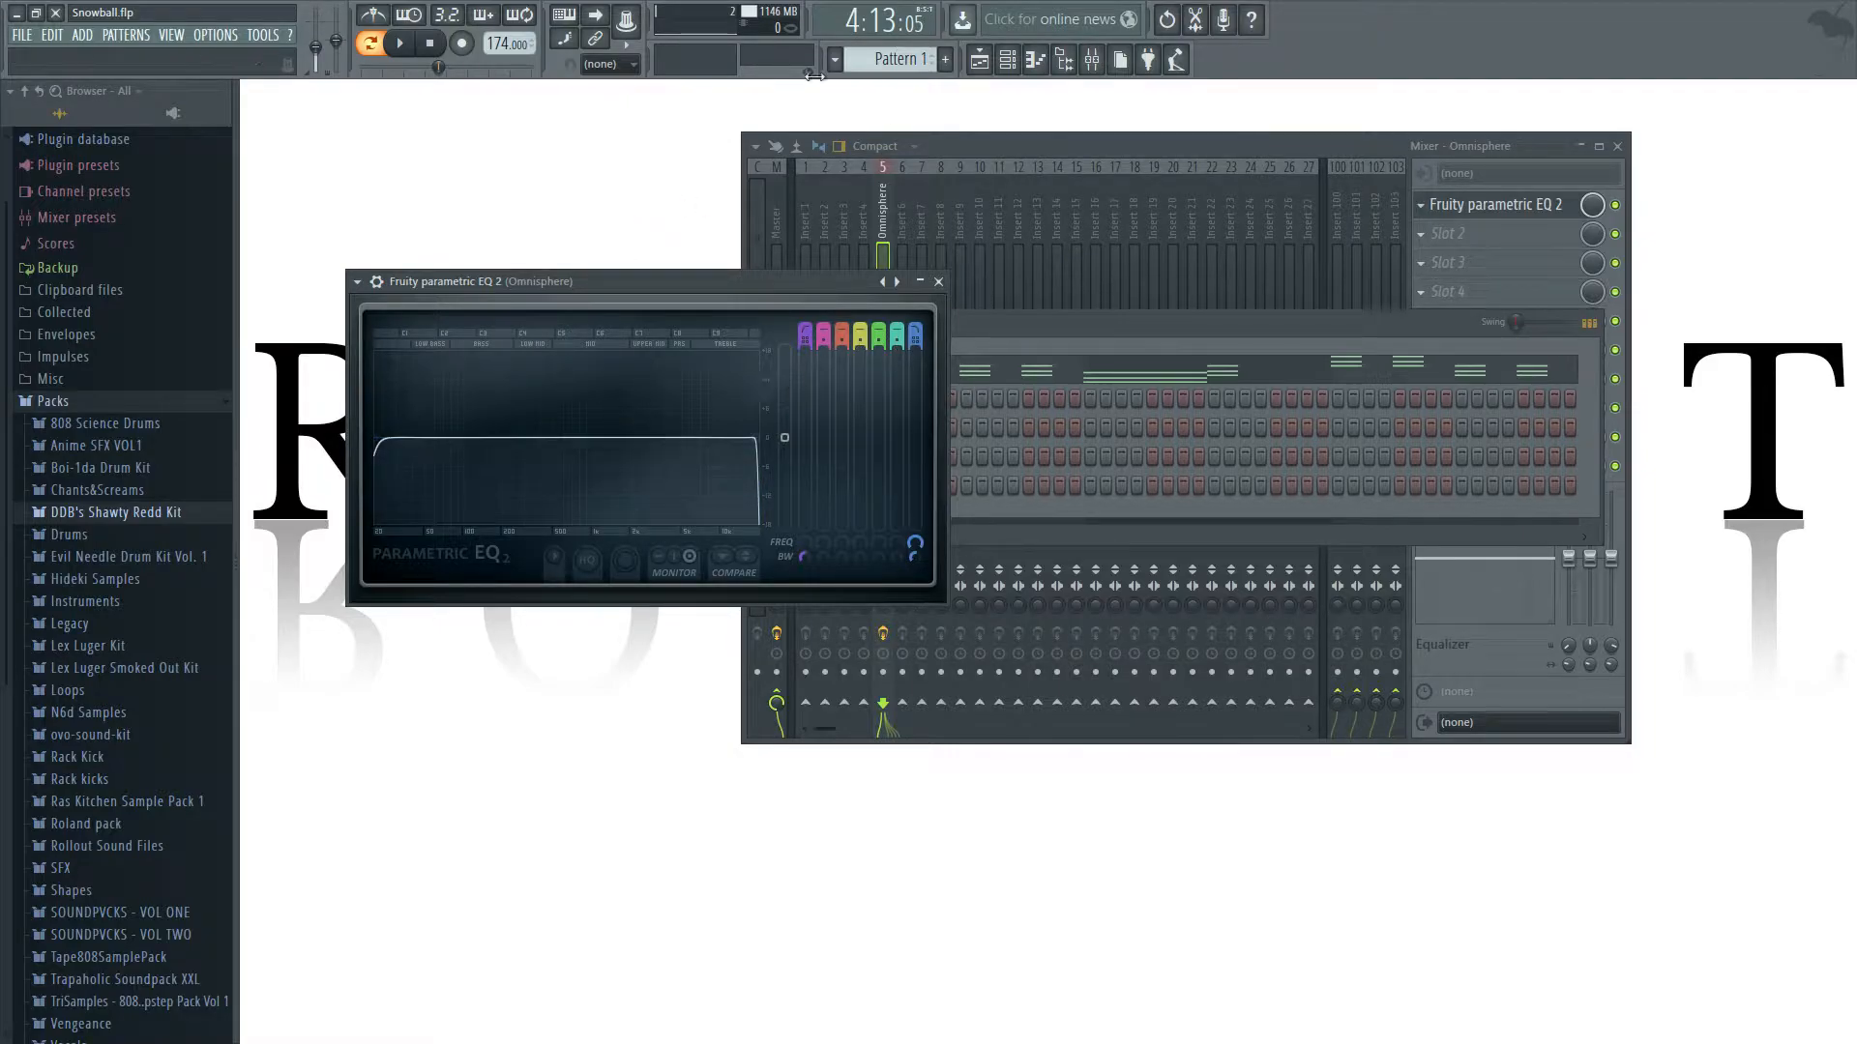
Try raising the band 7 low-pass cutoff of the EQ while playing the pattern.
left_click_drag(763, 456, 766, 449)
key("space")
mouse_move(760, 440)
left_mouse_down()
mouse_move(627, 443)
mouse_move(762, 440)
left_mouse_up()
key("space")
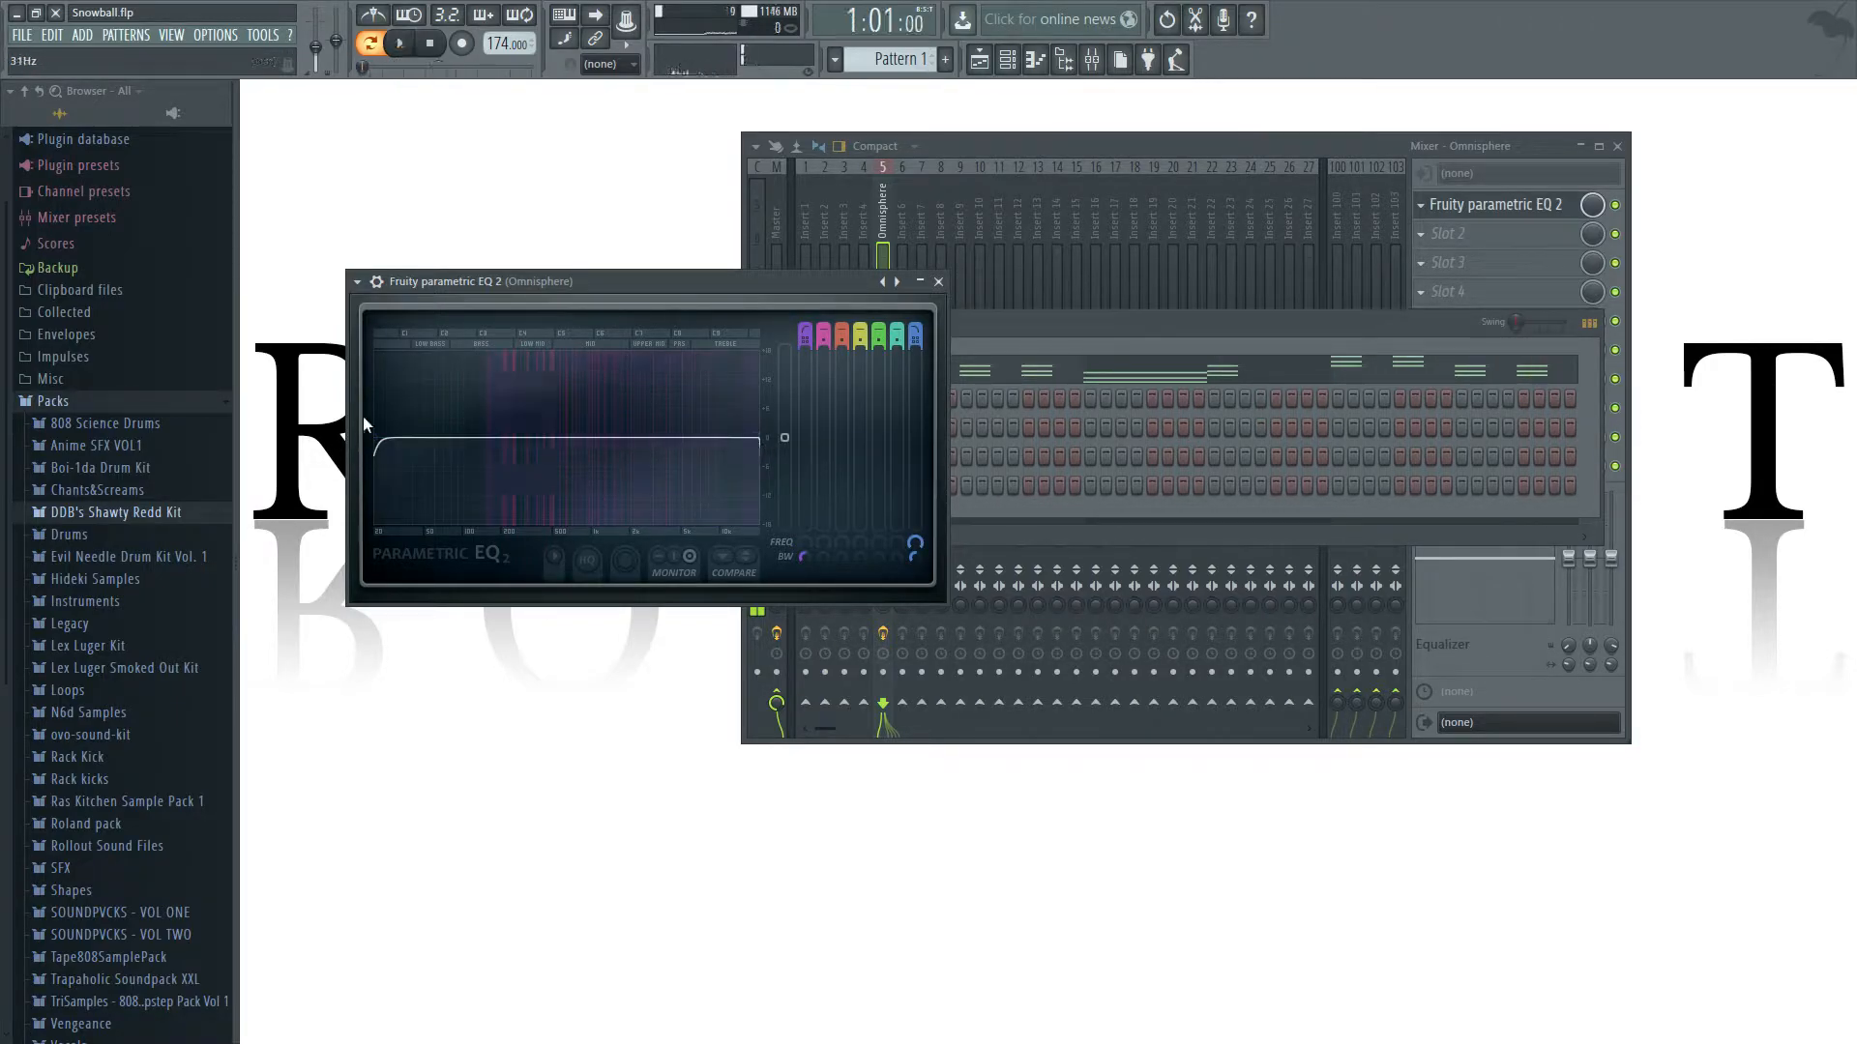
Audition a higher low-end cut on EQ band 1 and return it to the edge of the graph.
mouse_move(384, 441)
left_mouse_down()
mouse_move(600, 441)
mouse_move(409, 436)
left_mouse_up()
key("space")
key("space")
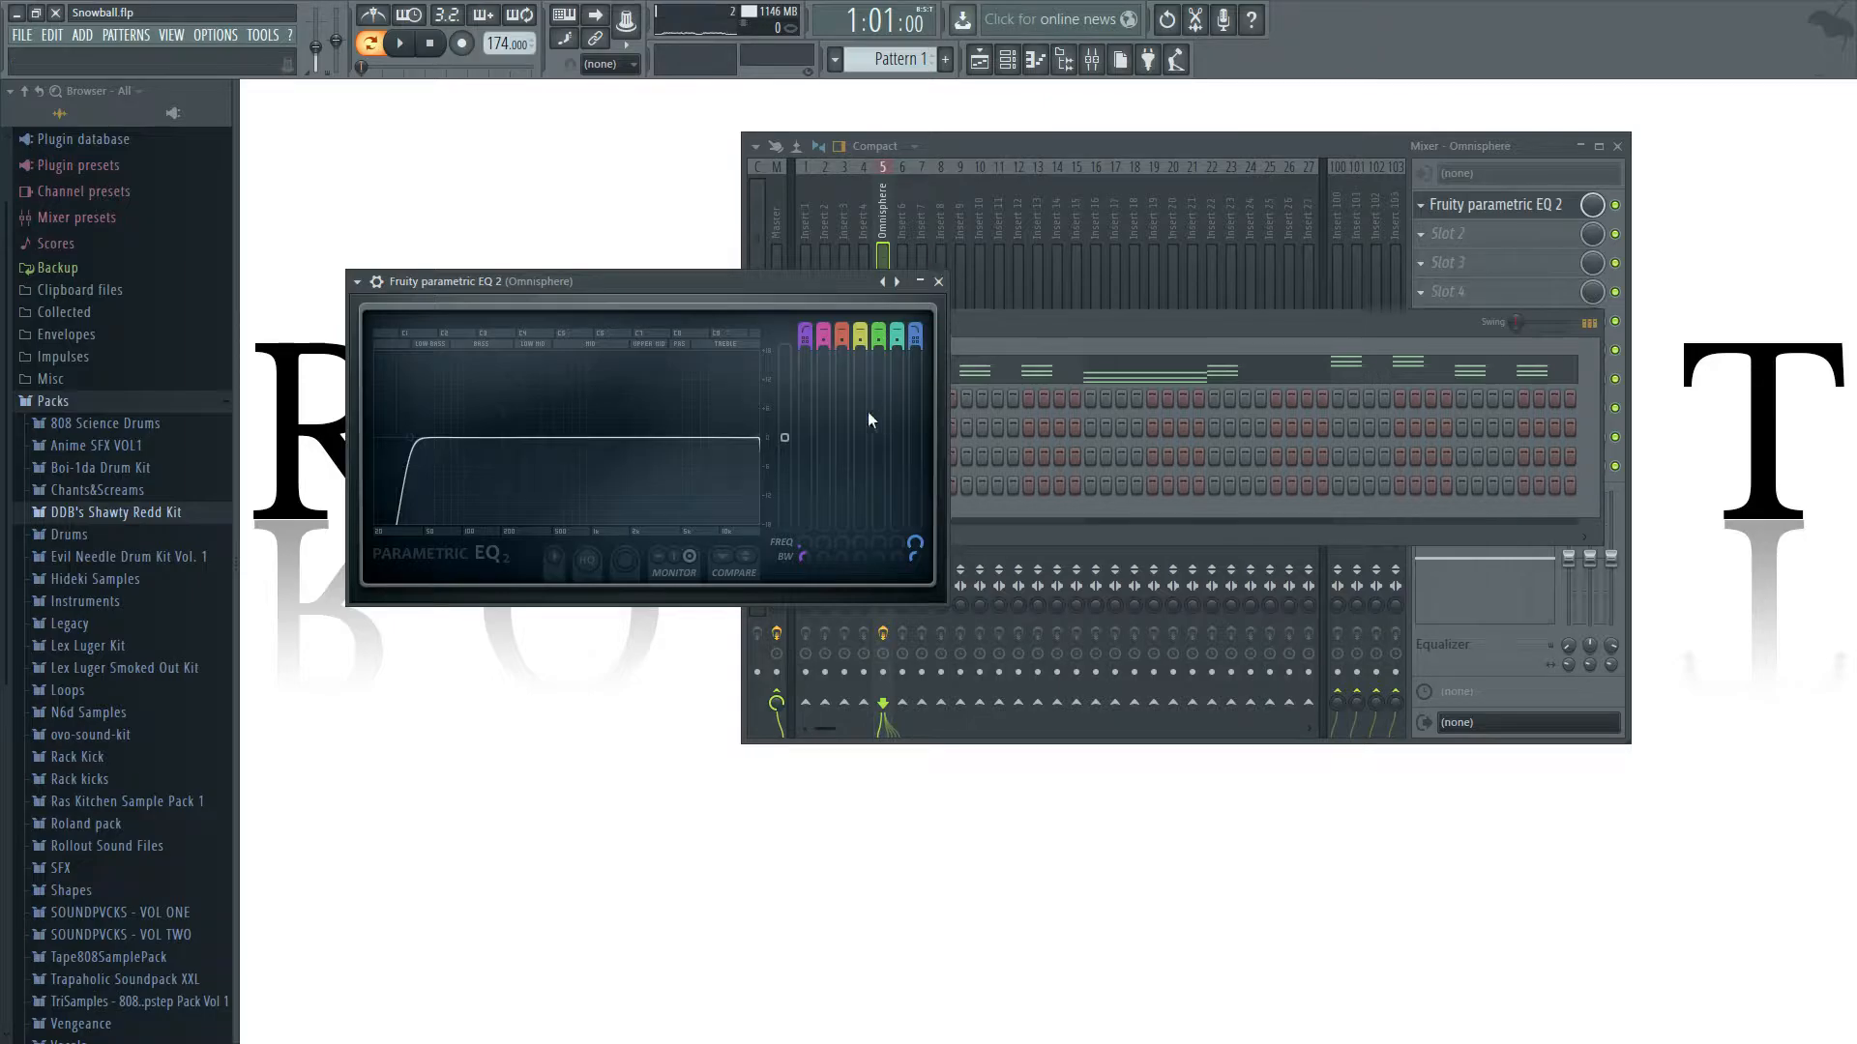
mouse_move(409, 437)
left_mouse_down()
mouse_move(547, 437)
mouse_move(377, 440)
left_mouse_up()
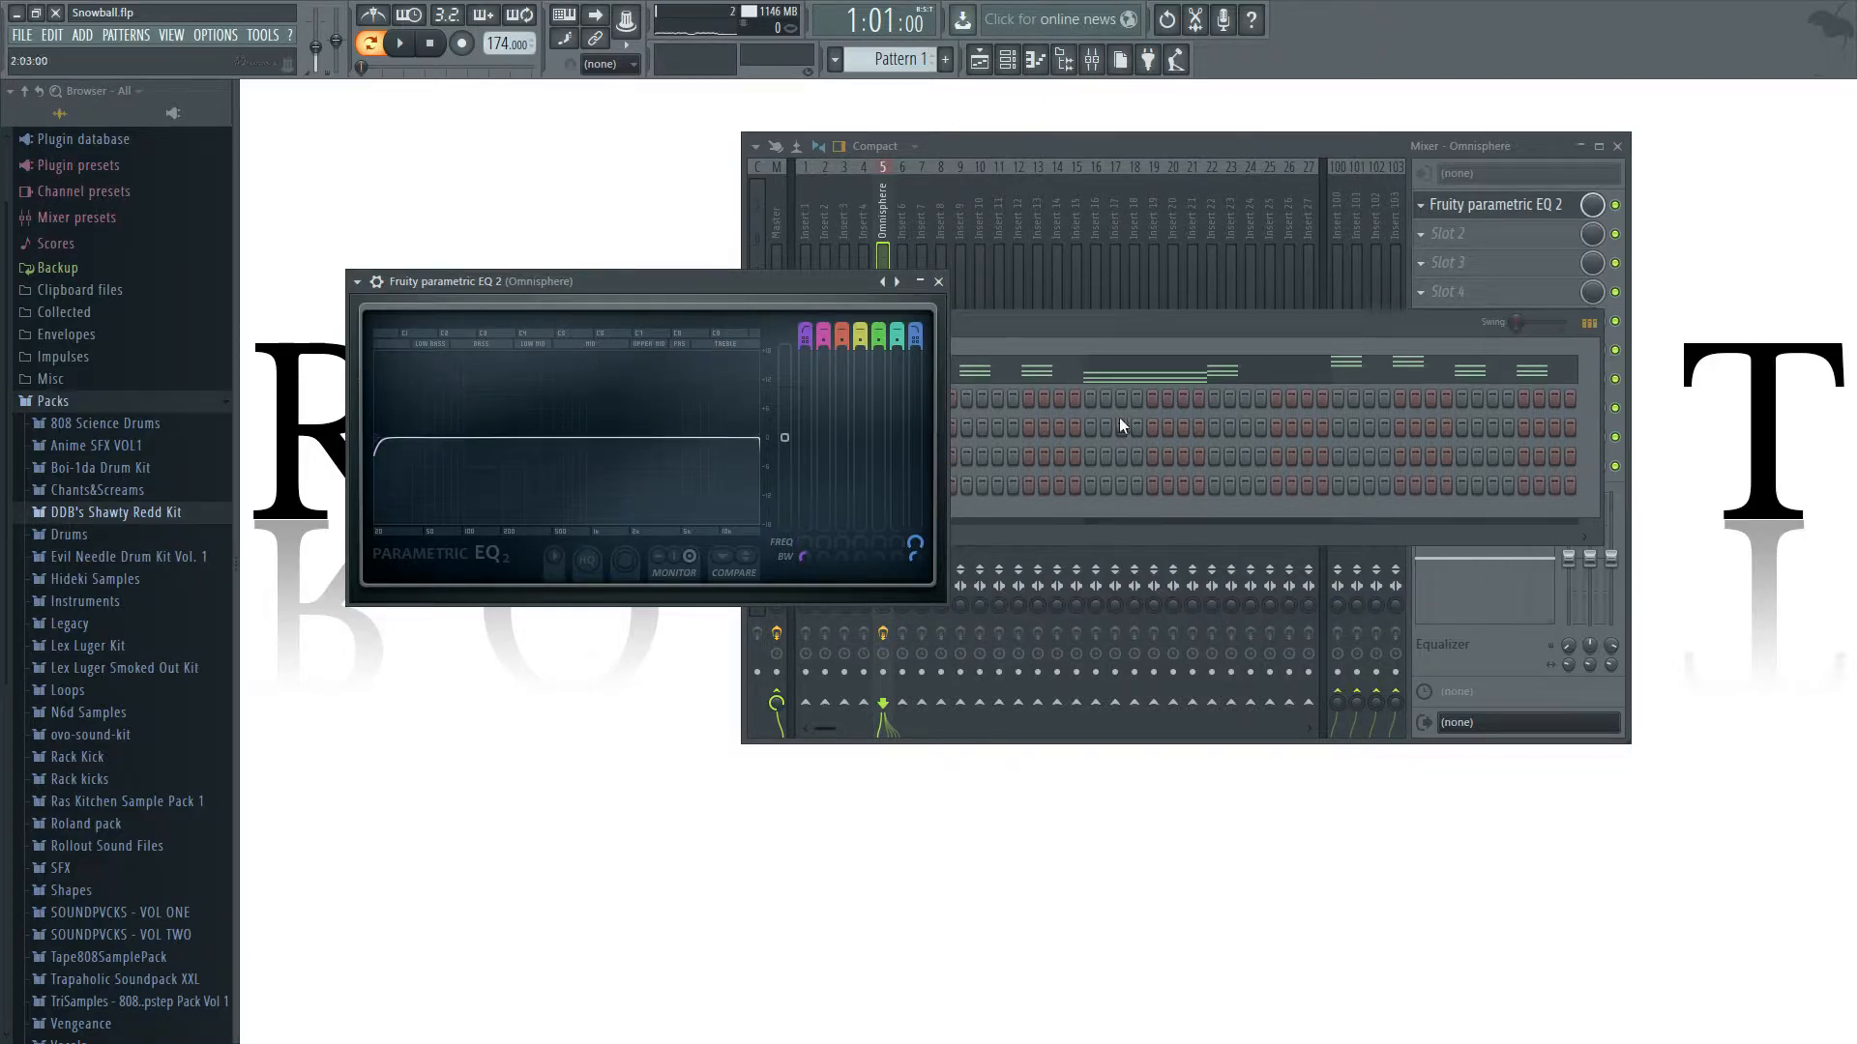
left_click_drag(377, 439, 394, 438)
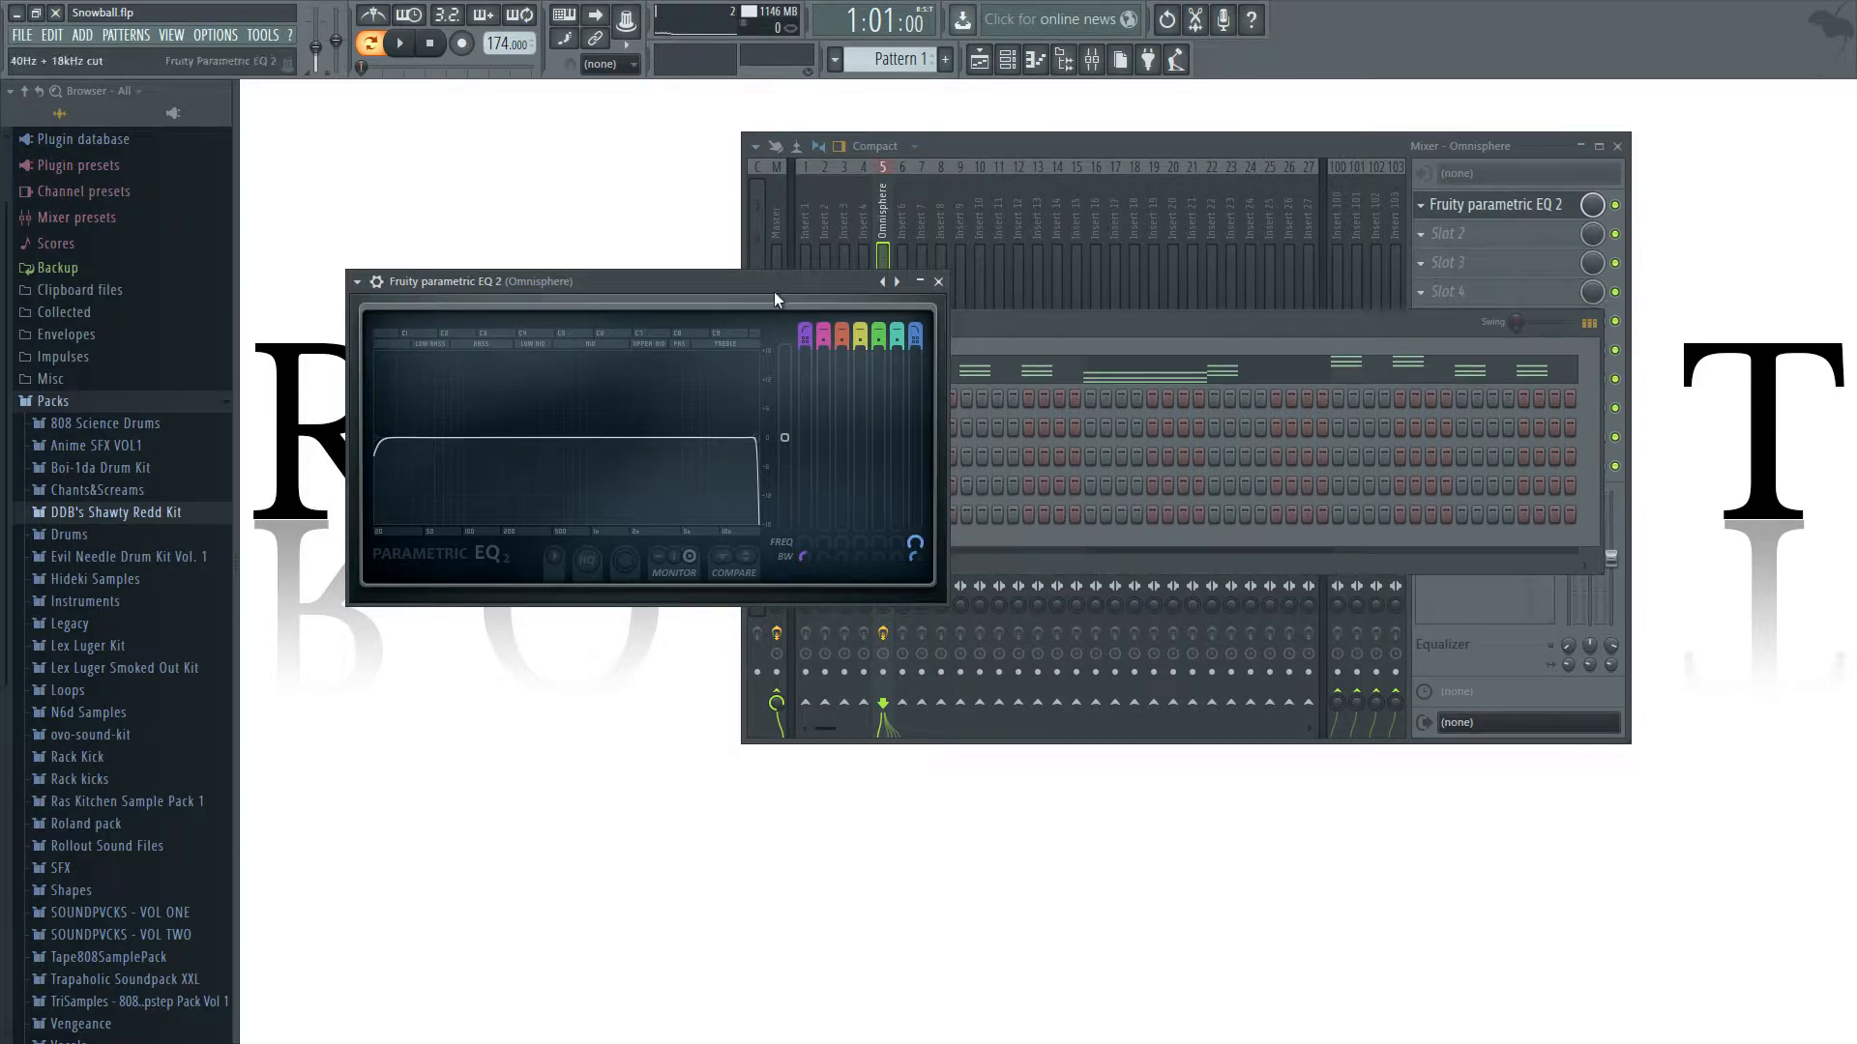
Raise the EQ's low-end cutoff slightly and create an automation clip for the band 1 frequency.
left_click_drag(679, 281, 950, 266)
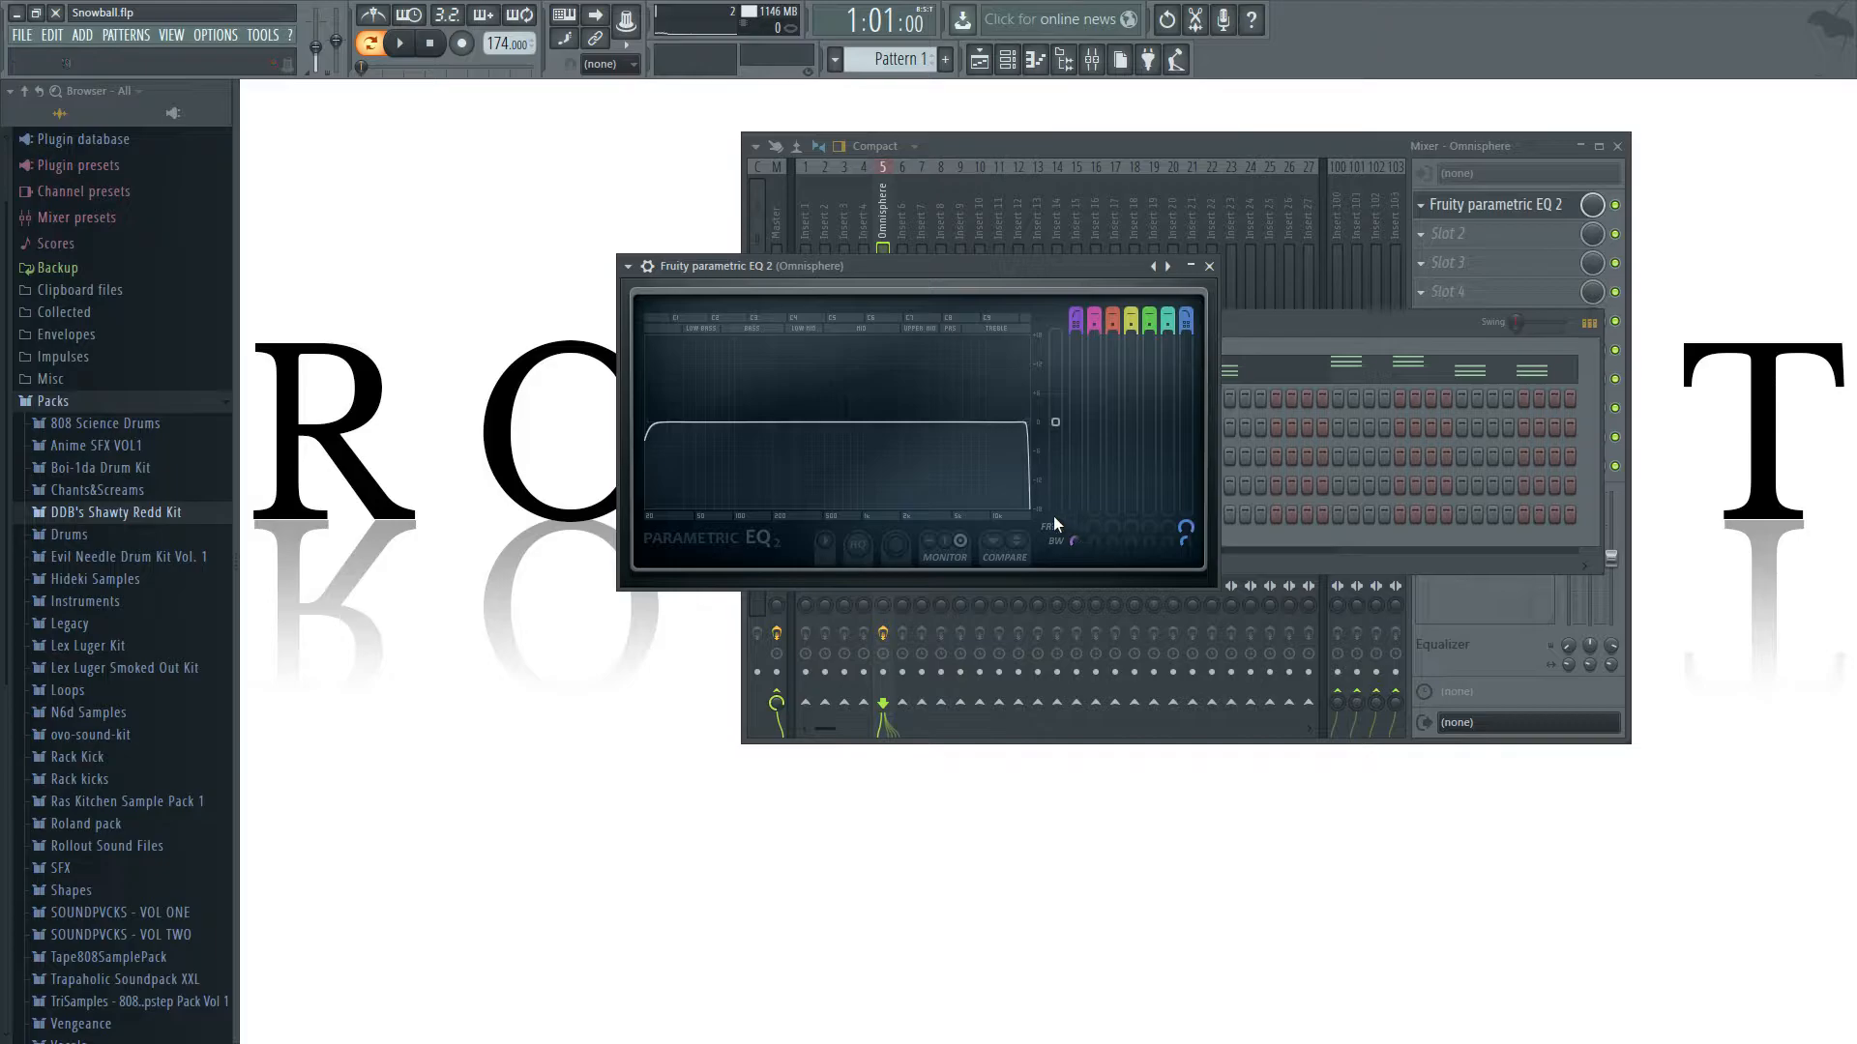
left_click_drag(646, 423, 663, 422)
right_click(1076, 525)
left_click(1145, 650)
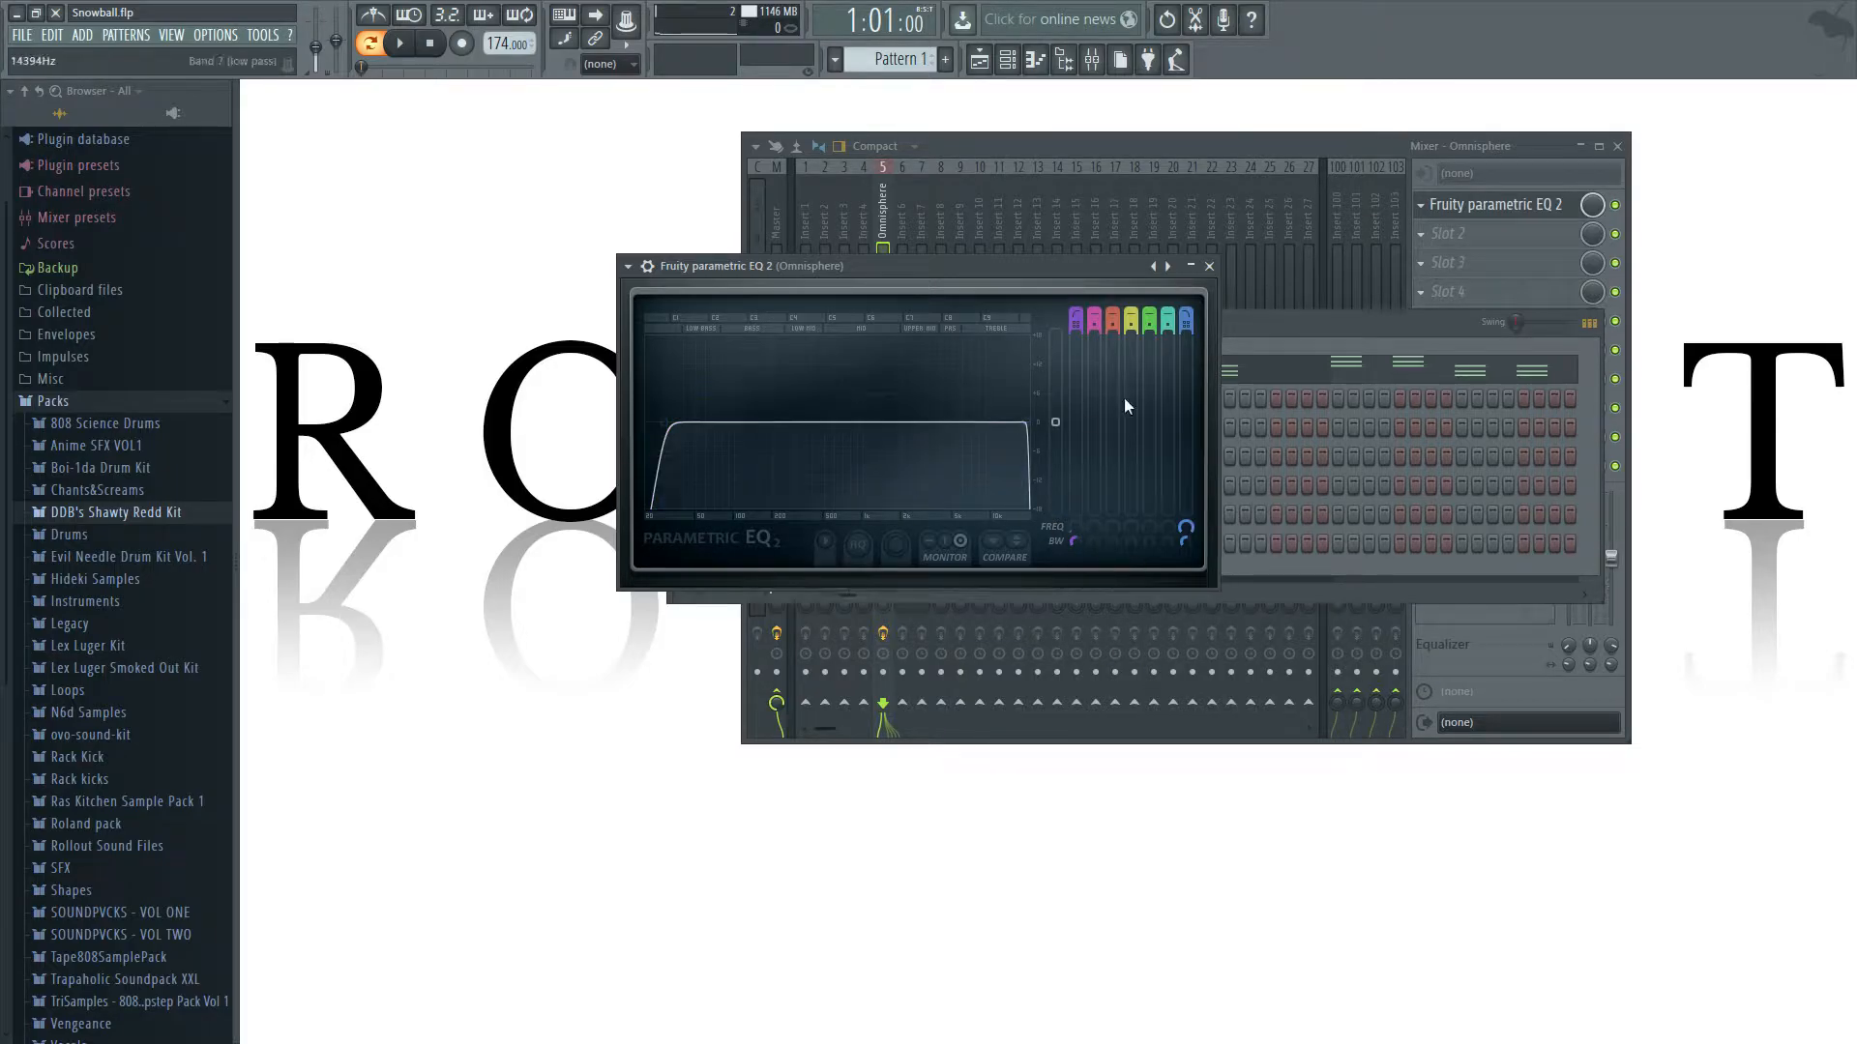
Extend the band 7 and band 1 frequency automation clips in the playlist to four bars.
left_click(978, 59)
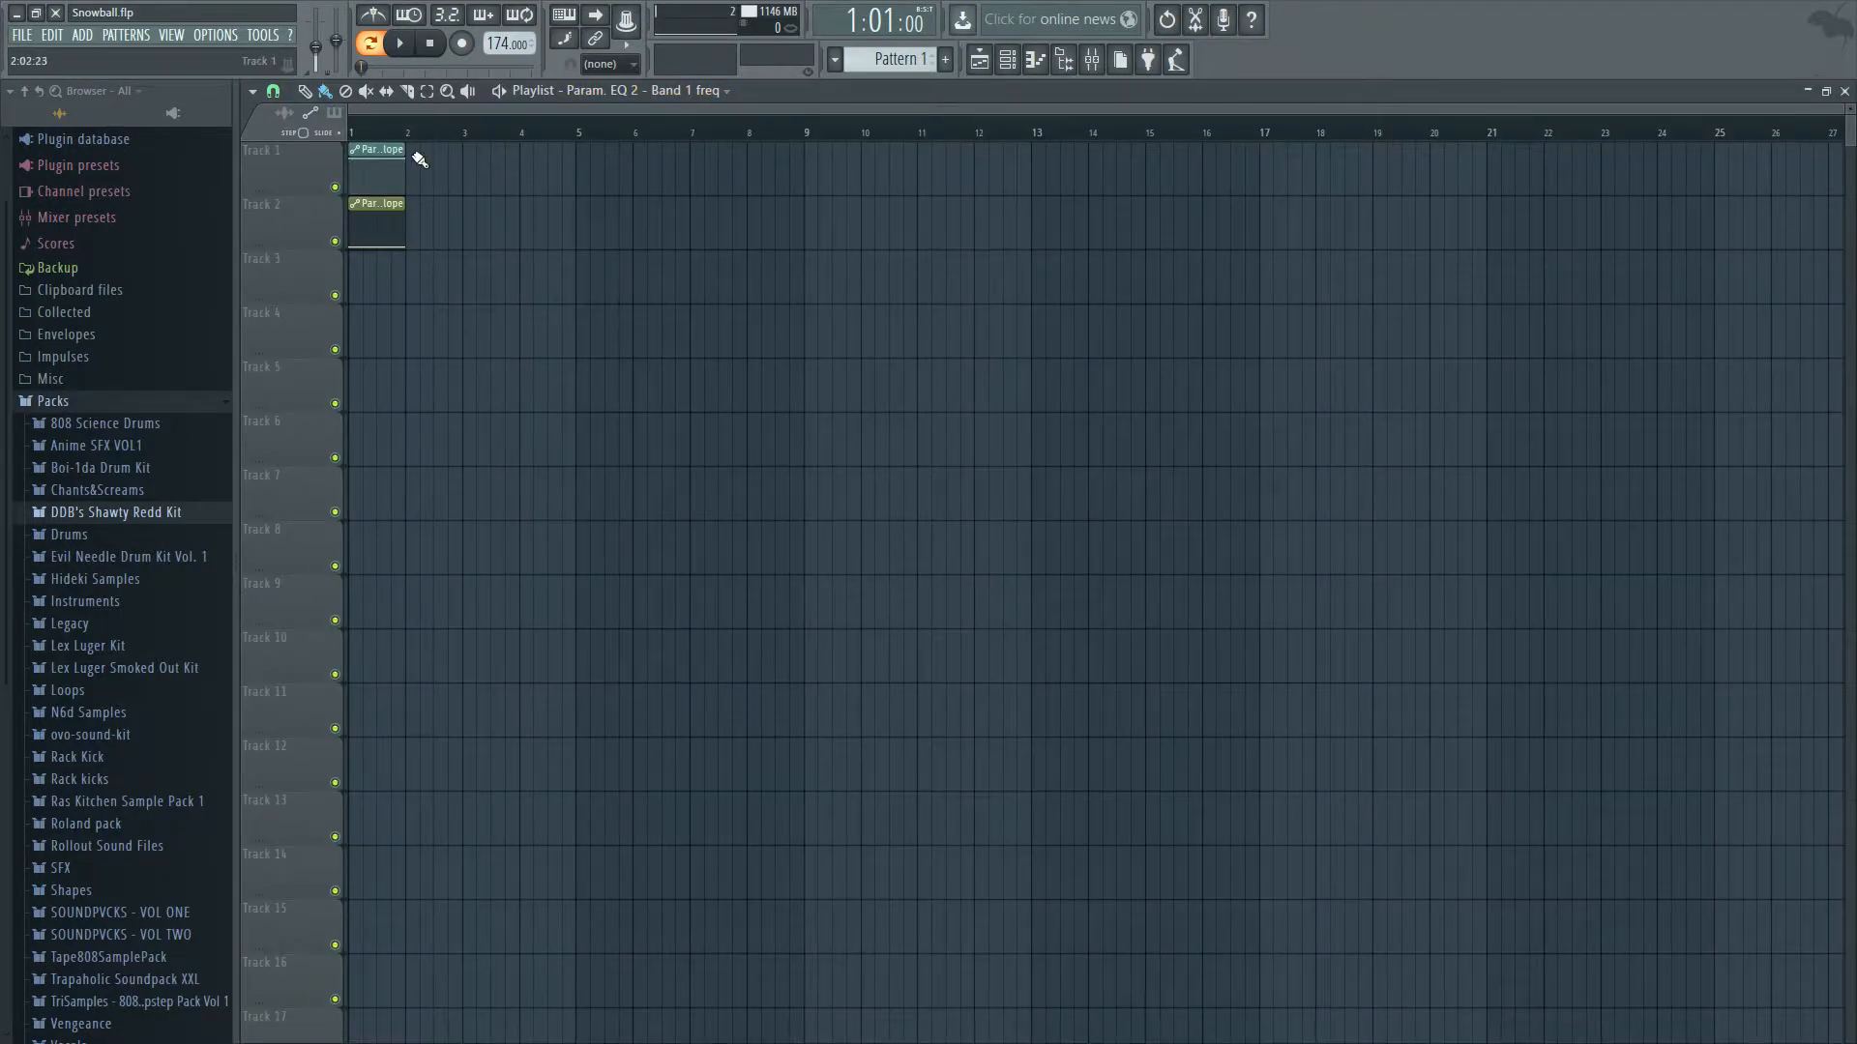
left_click(1845, 94)
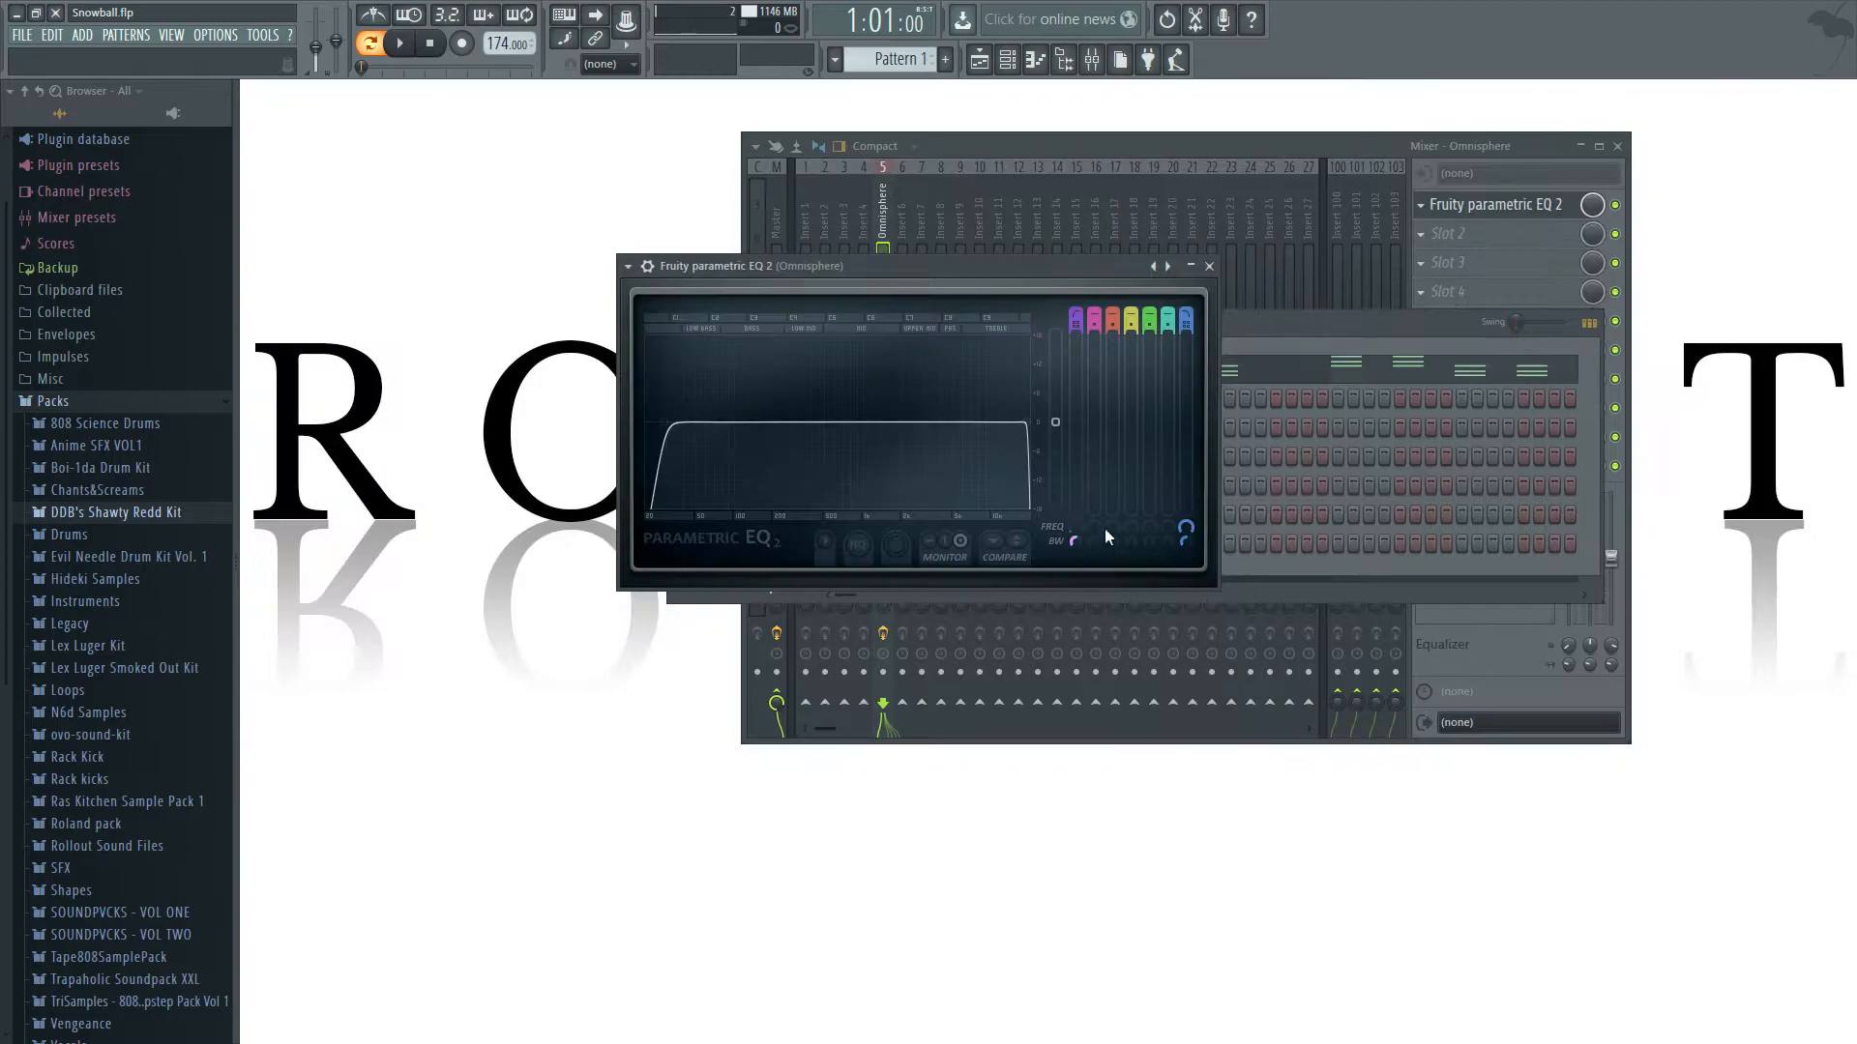
left_click(979, 59)
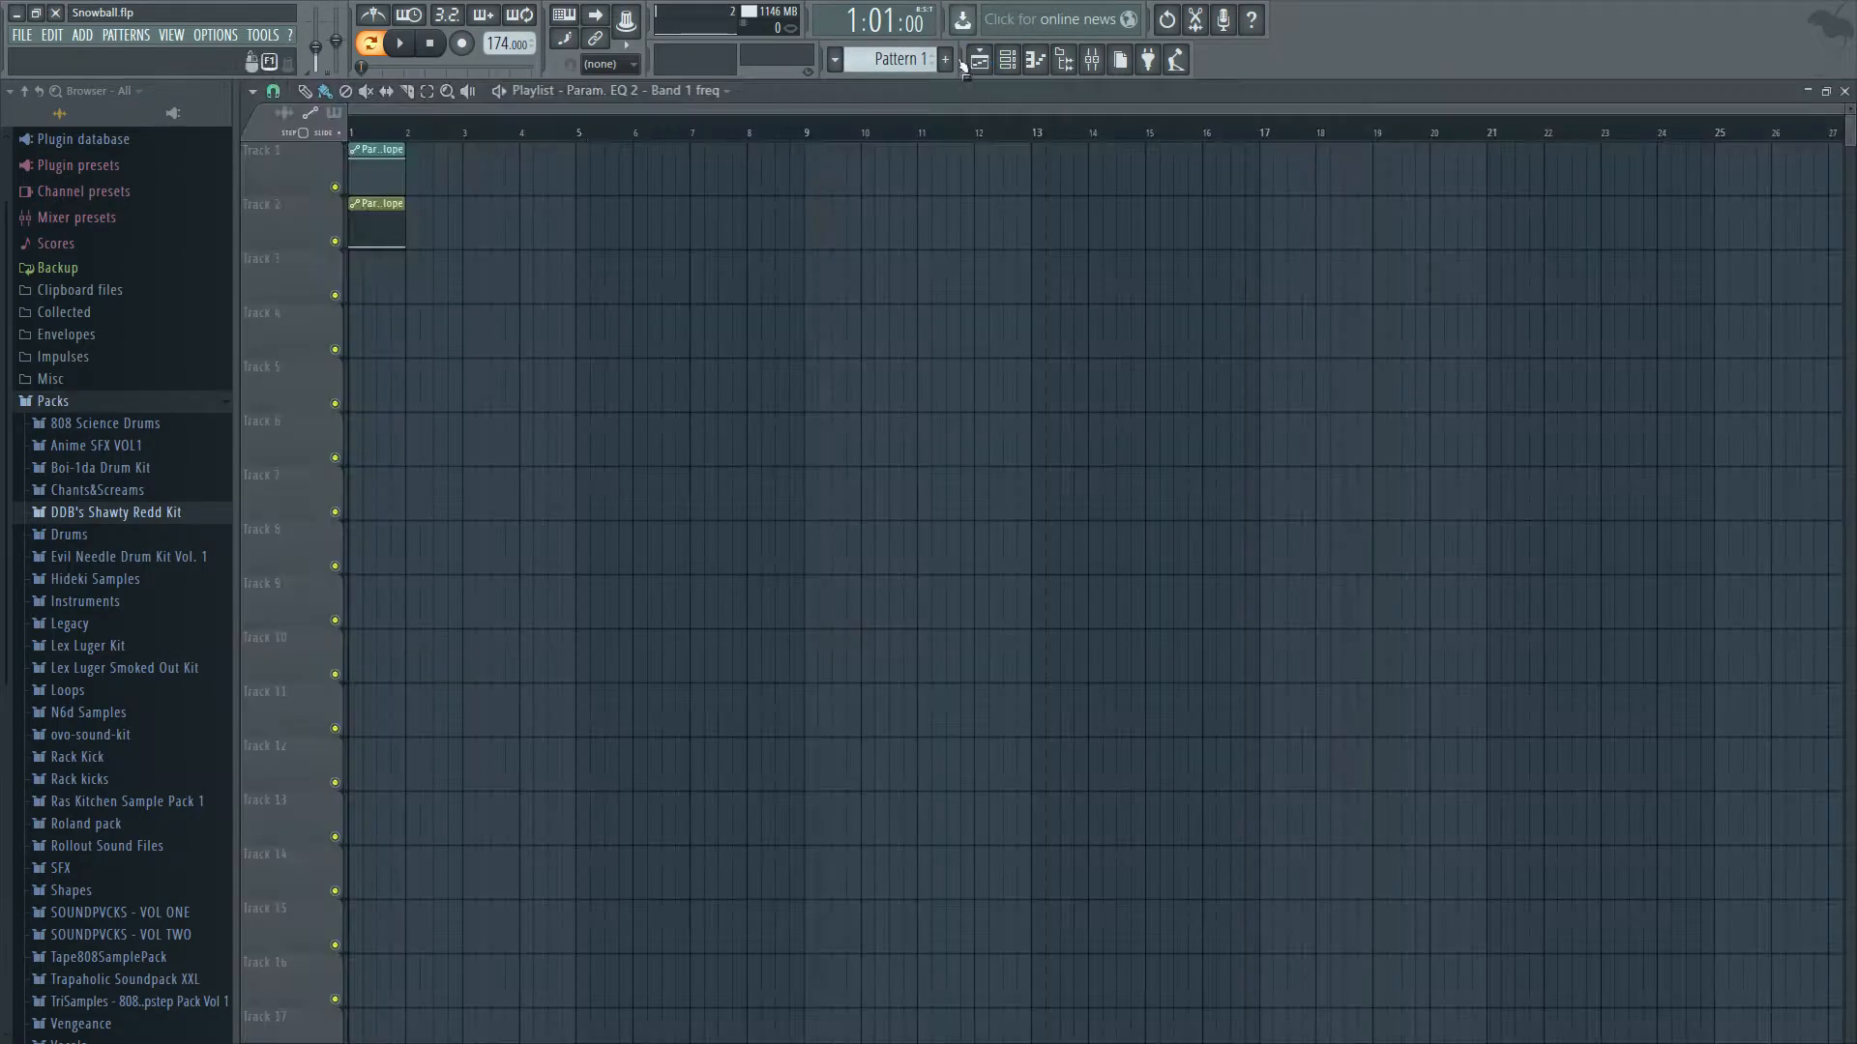
left_click(370, 289)
left_click_drag(373, 294, 389, 280)
right_click(414, 264)
key("ctrl+a")
left_click_drag(405, 153, 579, 157)
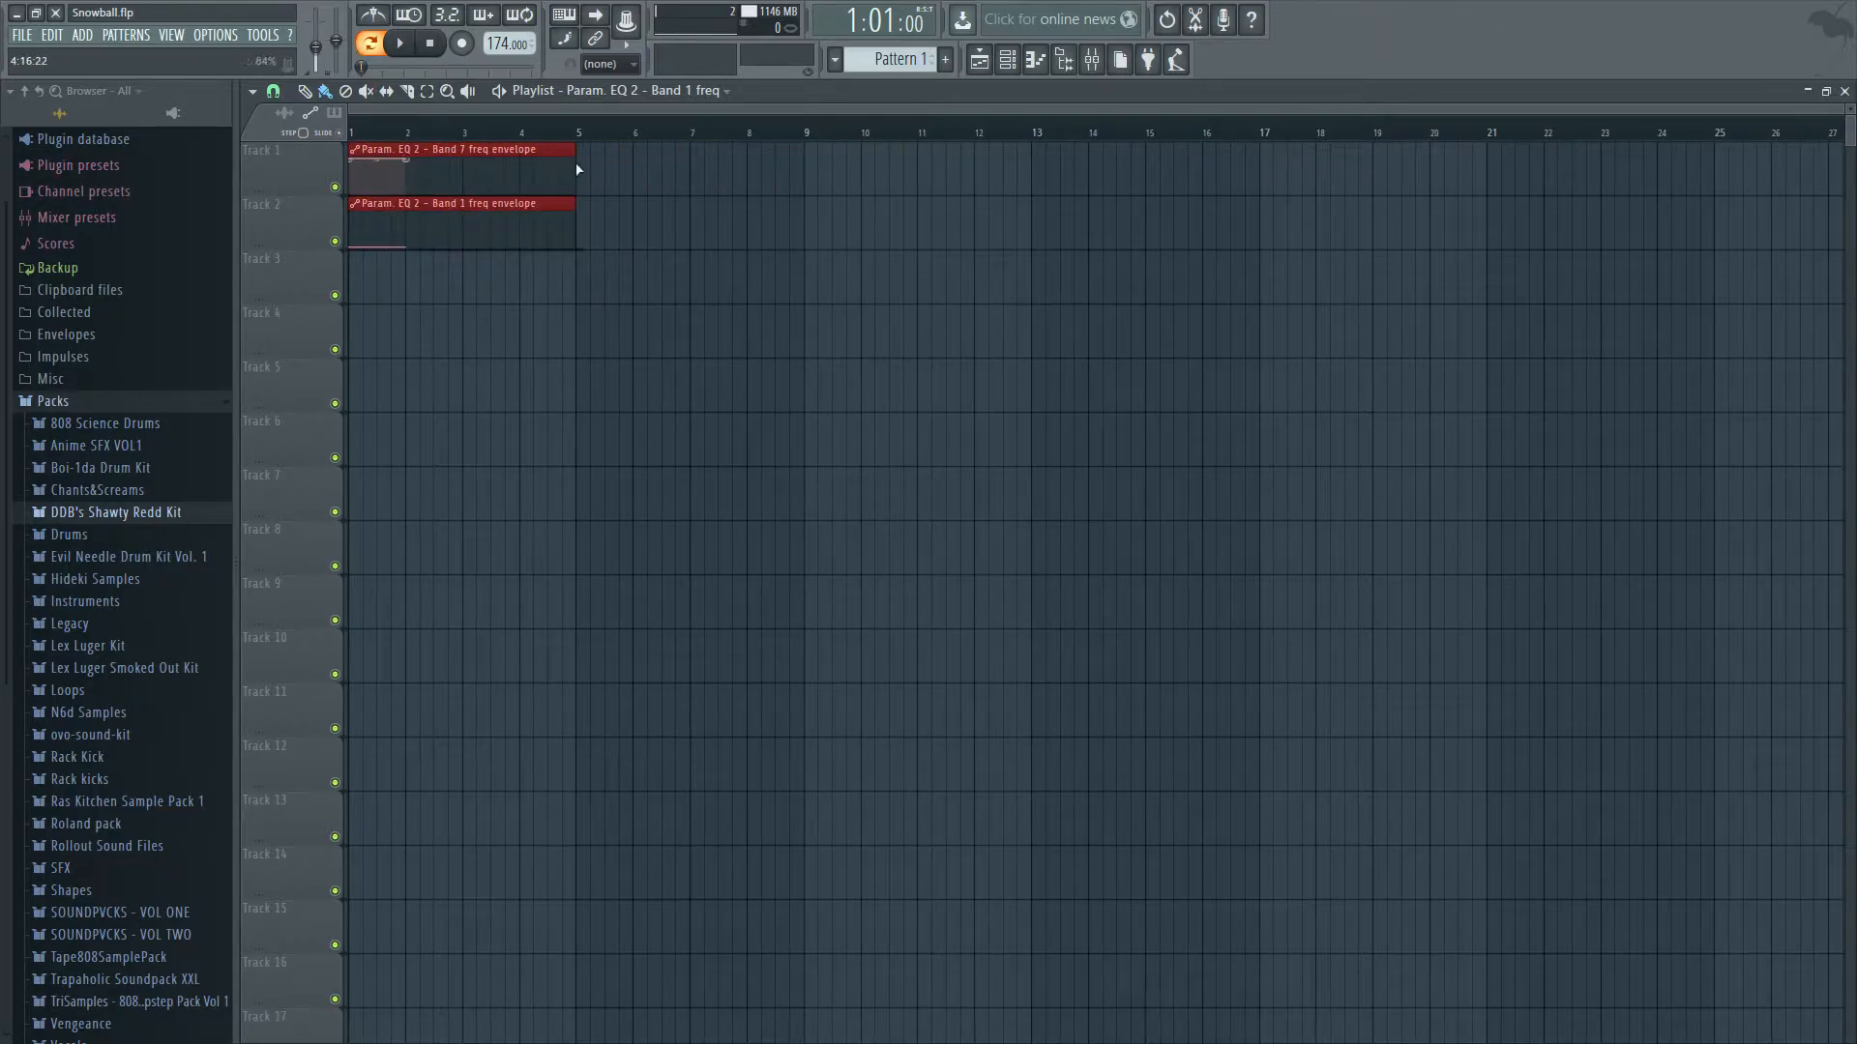
Place Pattern 1 at the start of track 3 in the playlist.
left_click(1845, 92)
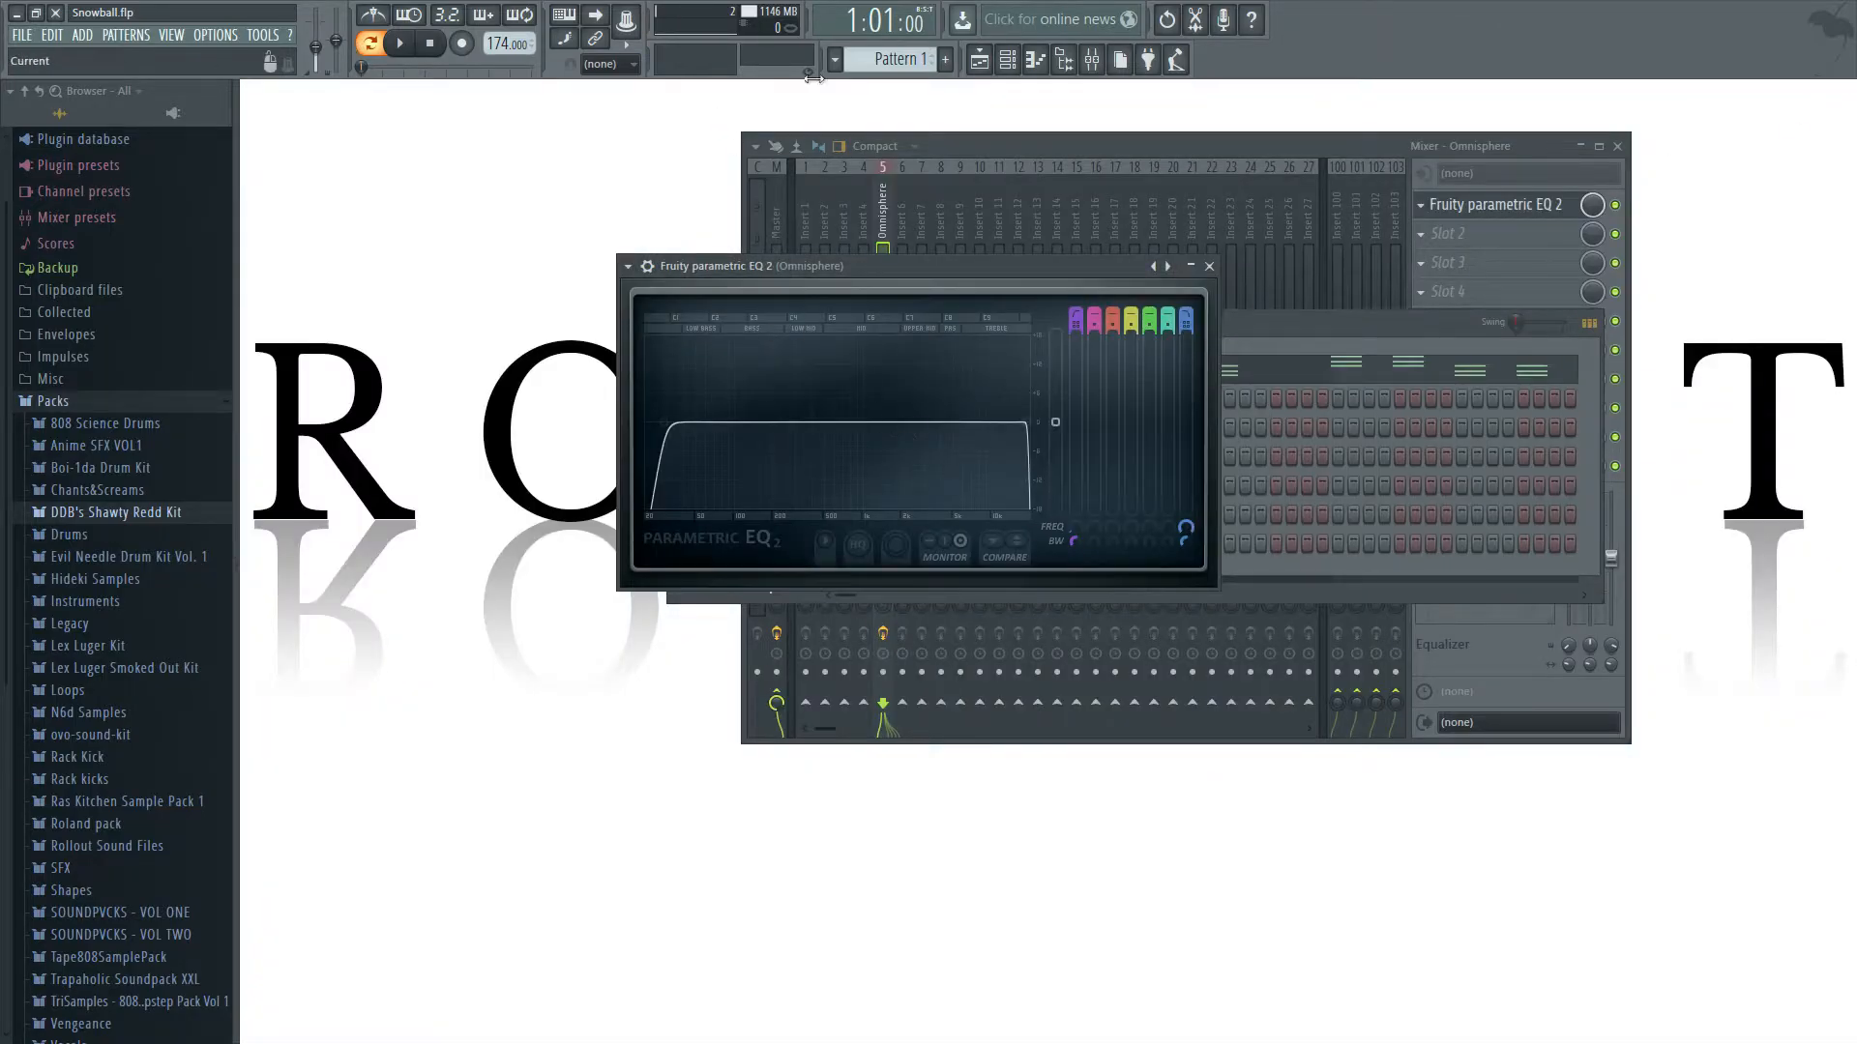
left_click(1007, 59)
left_click(979, 59)
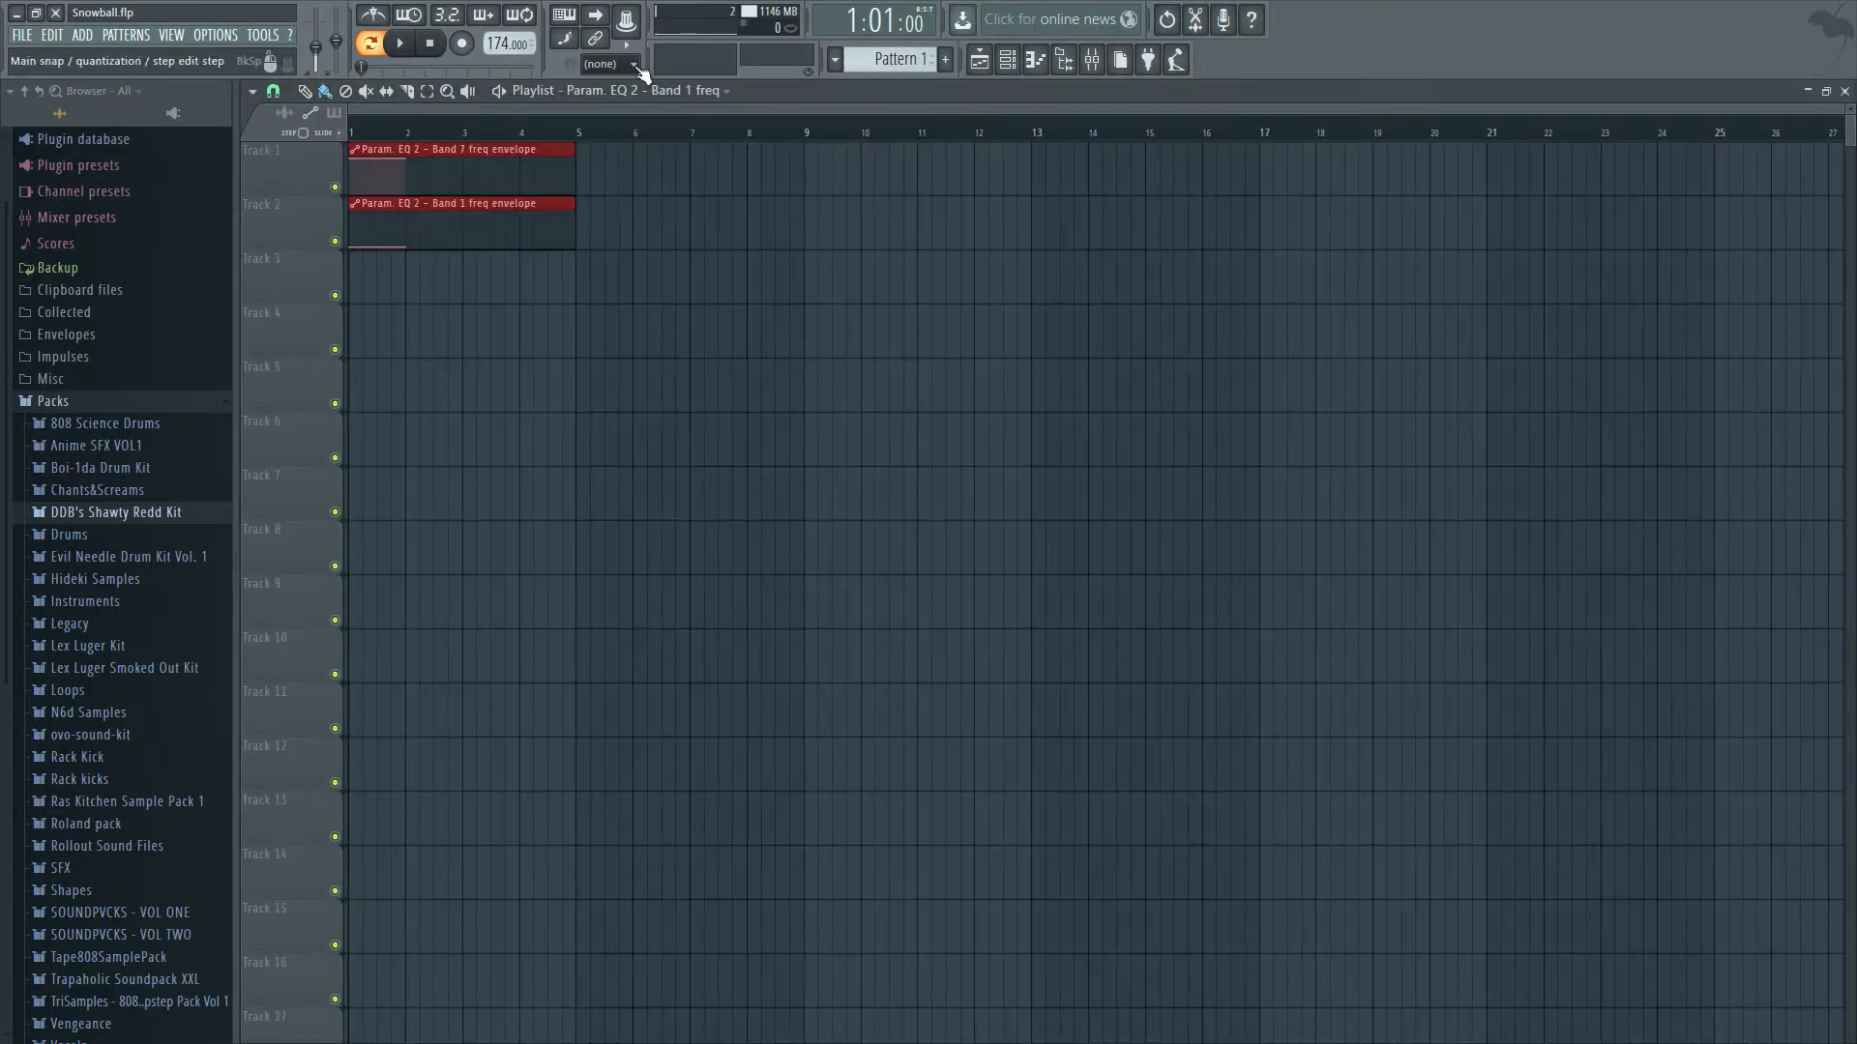
left_click(335, 295)
left_click(350, 305)
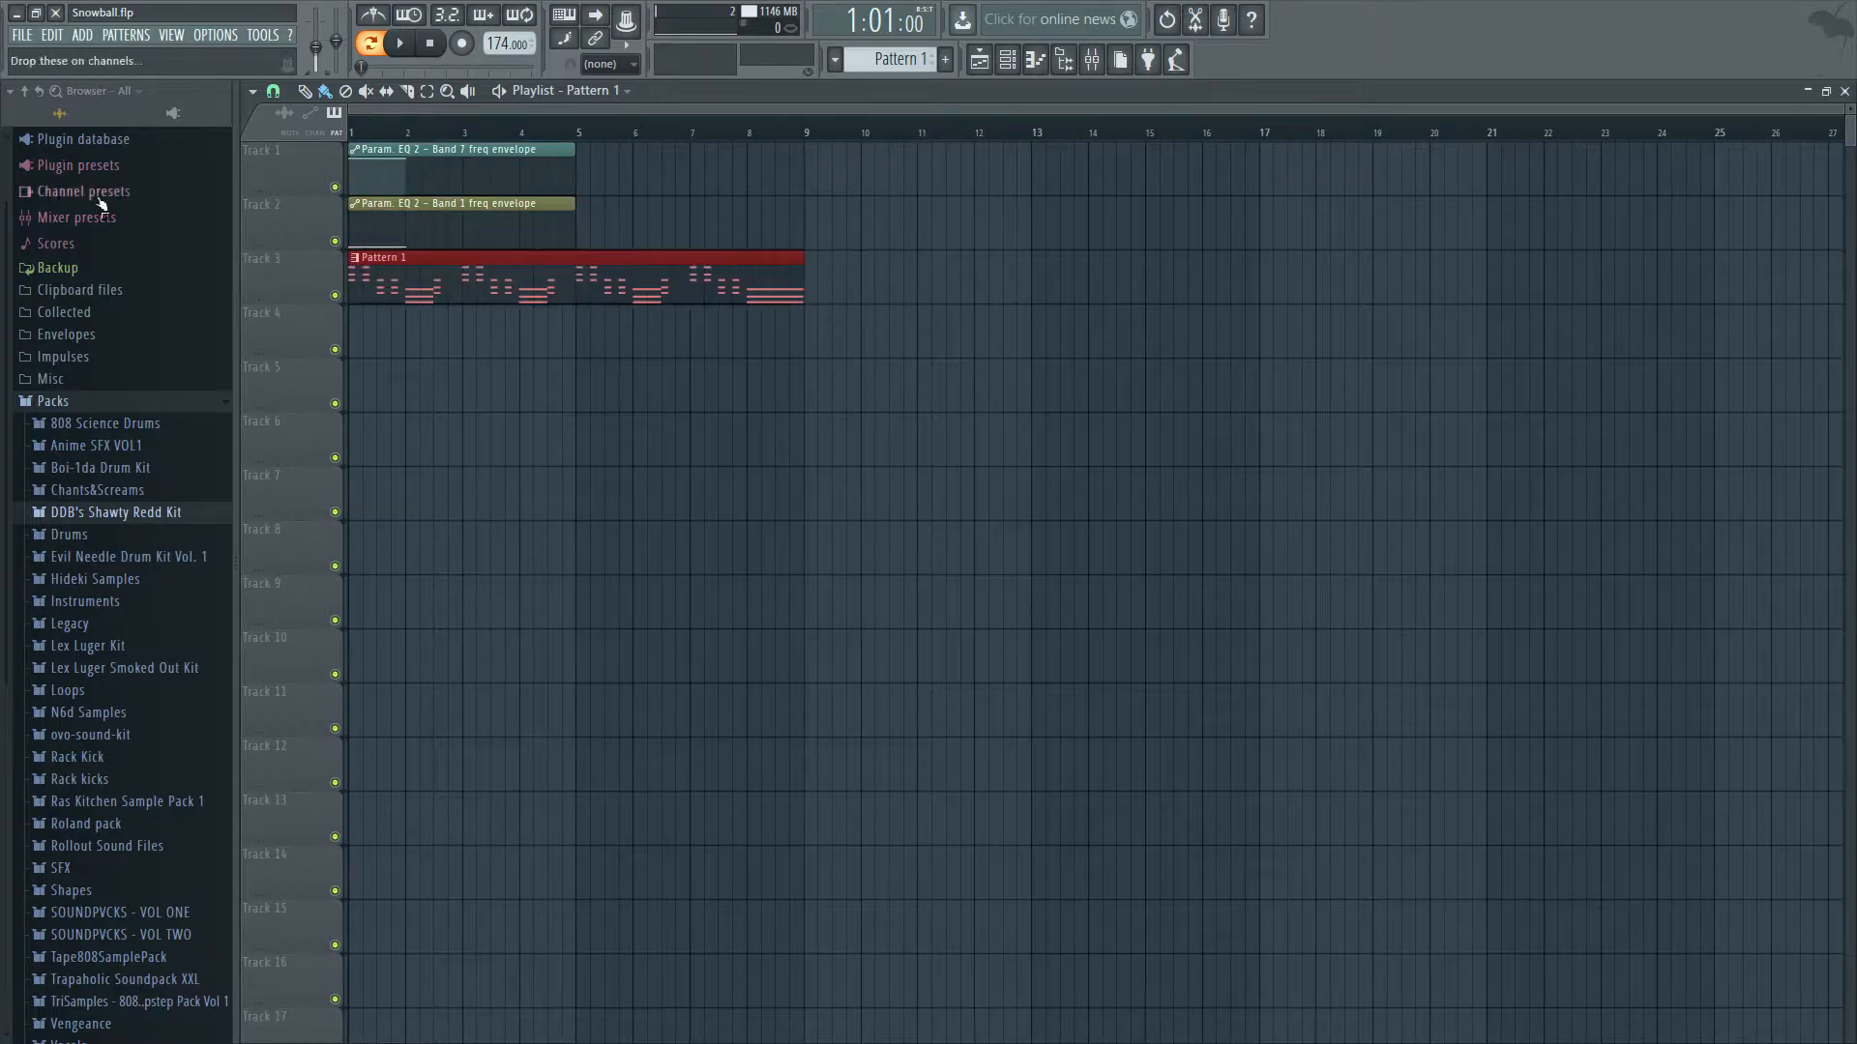
Extend the band 7 and band 1 frequency automation clips to bar 9 to match Pattern 1's length.
left_click_drag(629, 232, 362, 166)
left_click_drag(575, 154, 798, 156)
left_click(821, 518, "ctrl")
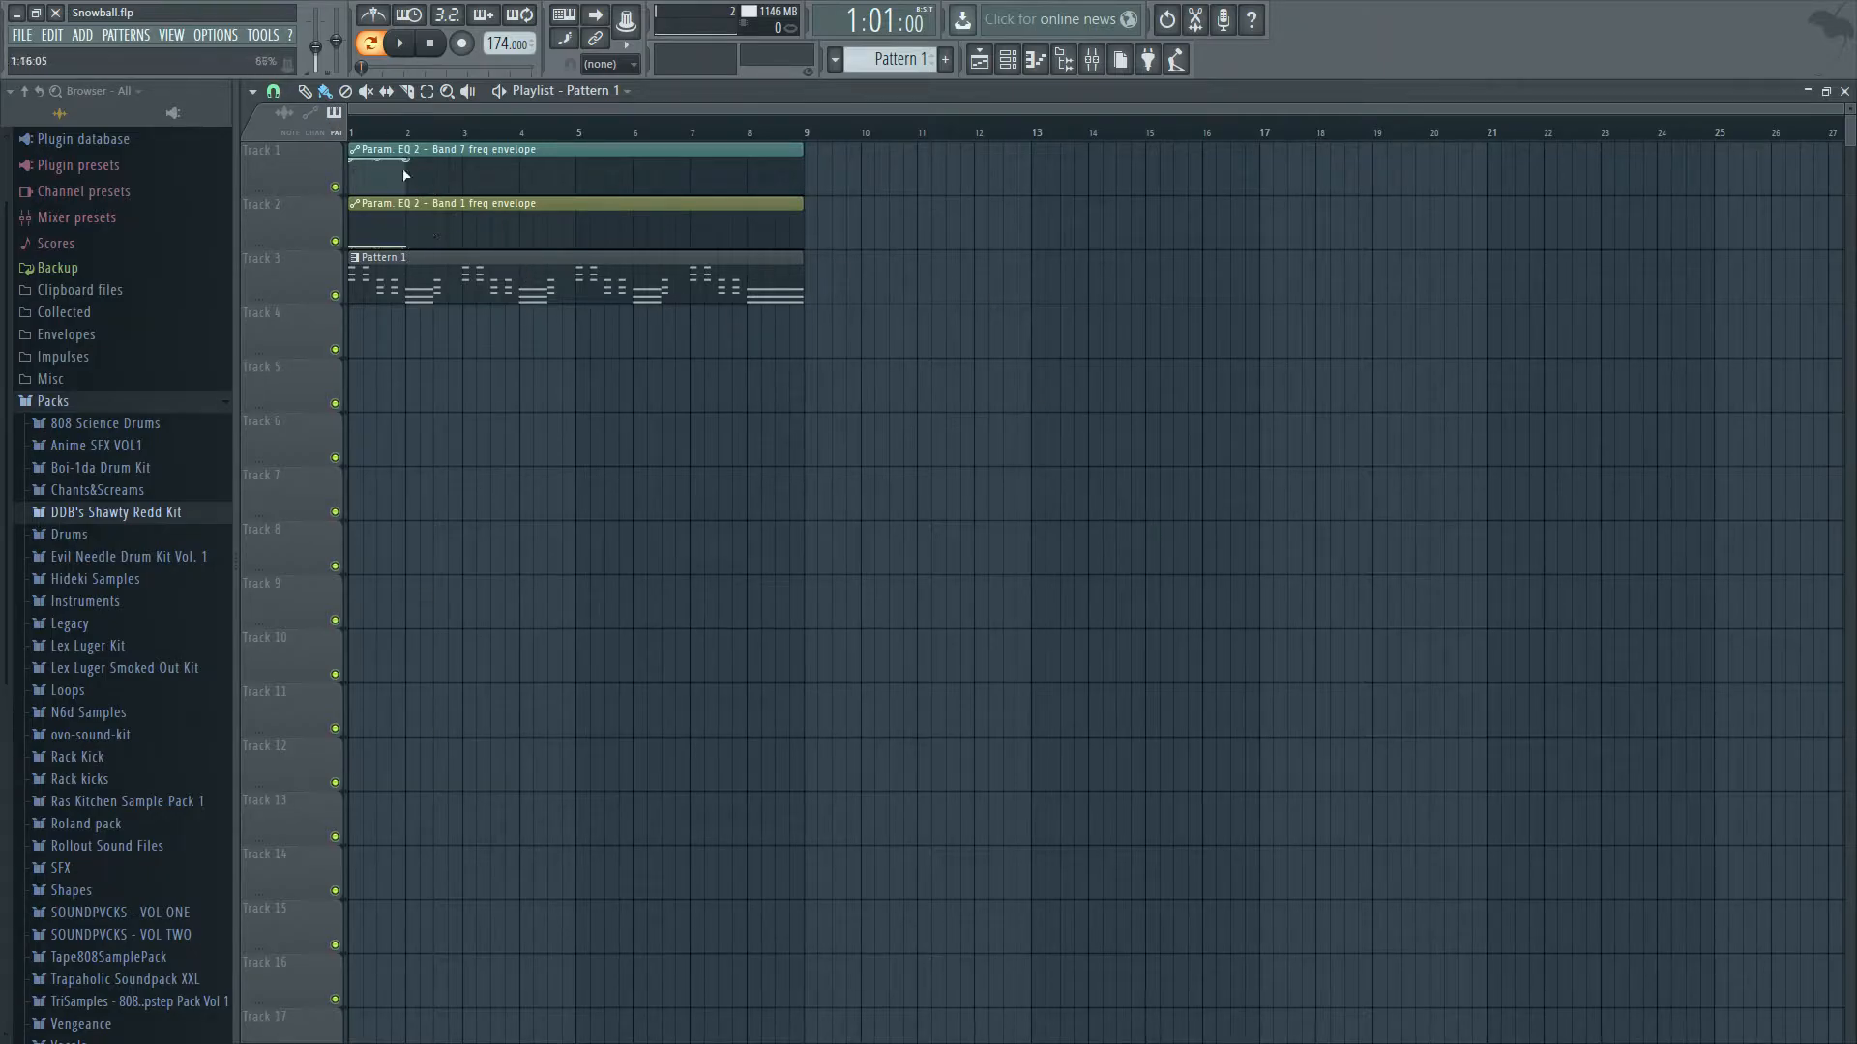
Shape the band 7 envelope as a fall from the top at bar 1 to the bottom at bar 2, and audition it.
left_click_drag(408, 169, 404, 213)
key("space")
key("space")
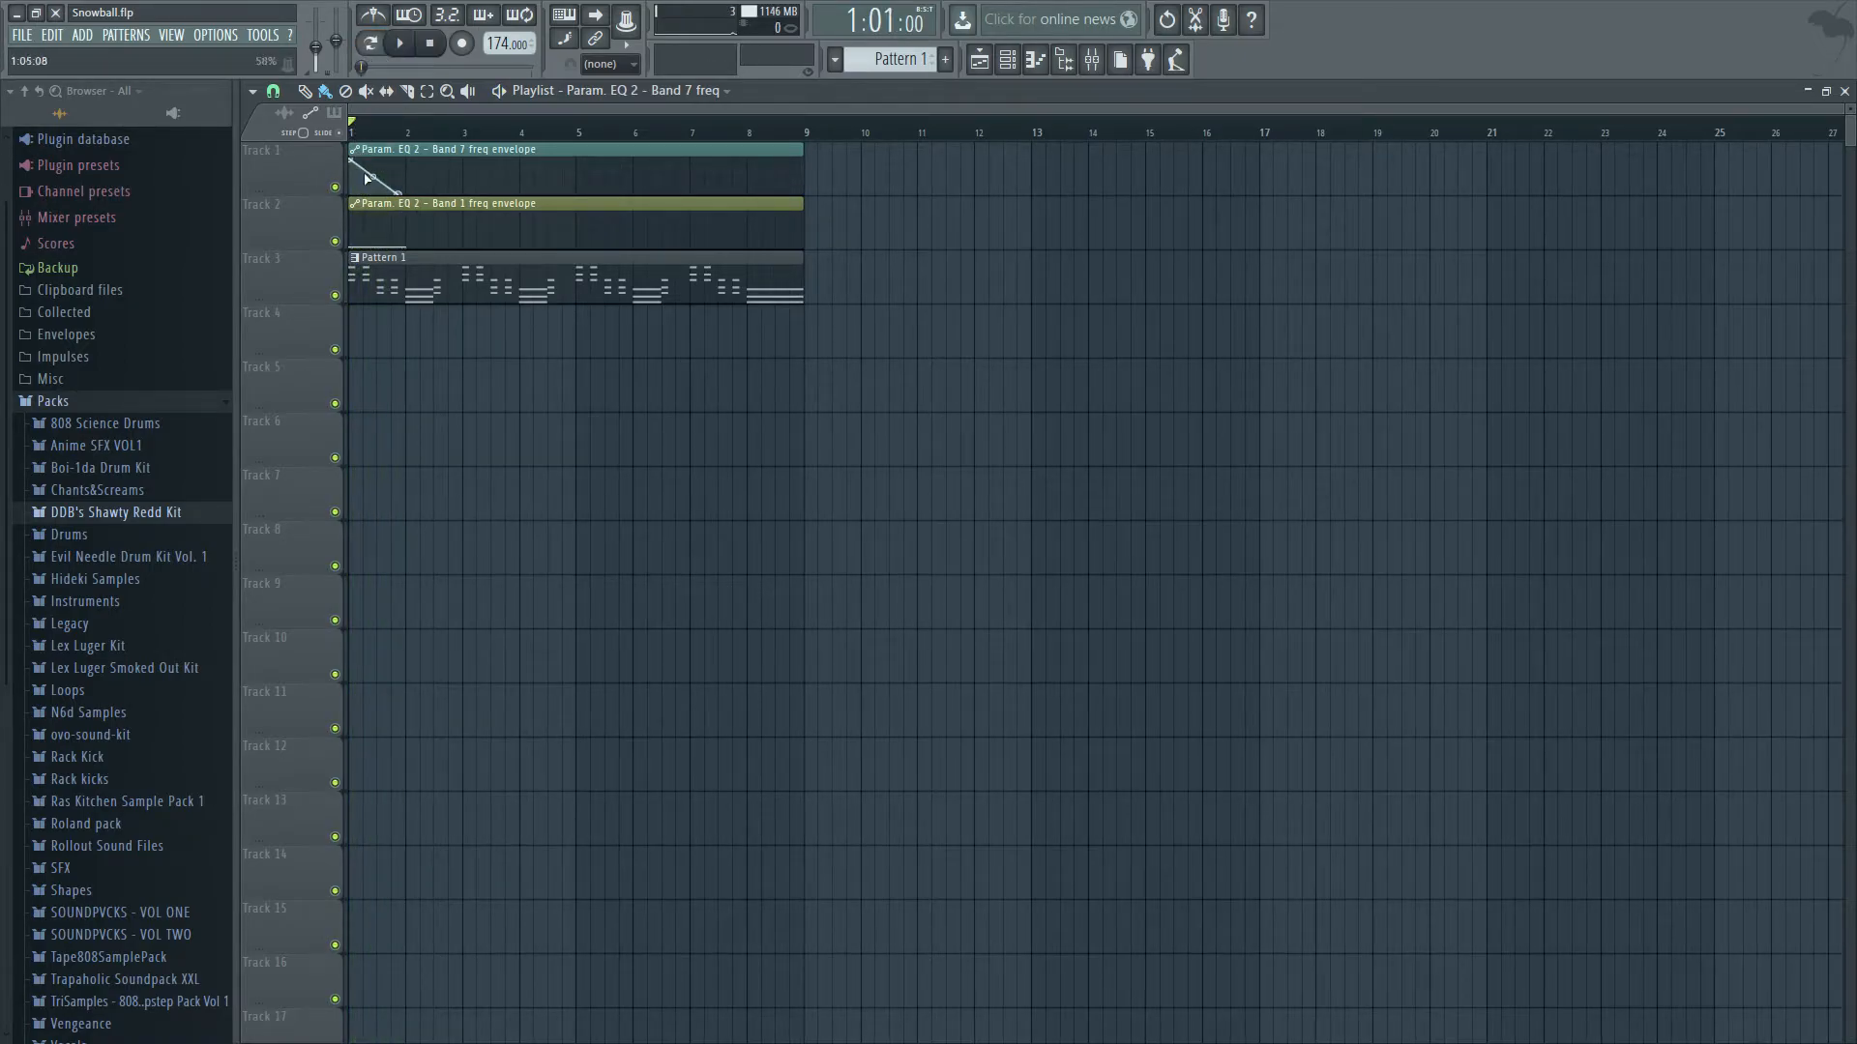
key("space")
Add a high point at bar 3 of the band 7 envelope and audition the rise.
key("space")
left_click_drag(397, 193, 405, 193)
right_click(449, 173)
left_click_drag(450, 174, 462, 160)
key("space")
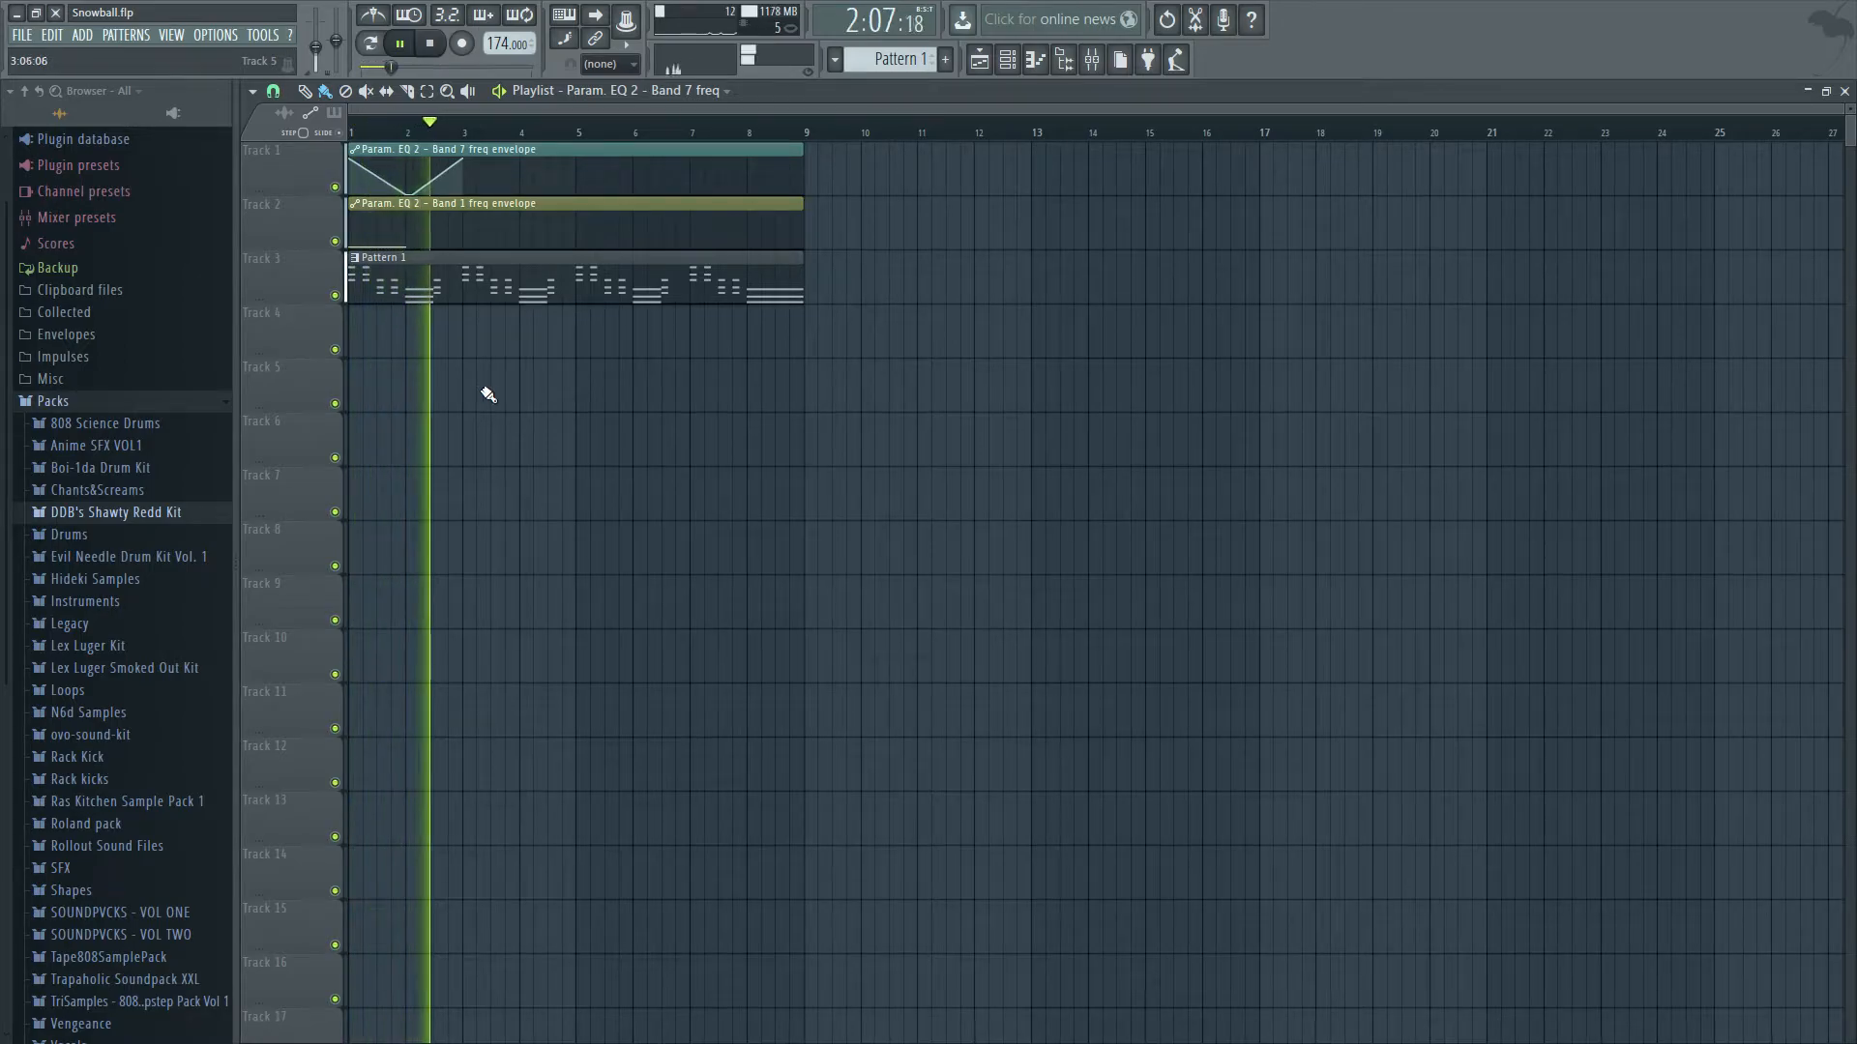
key("space")
Add a low point at bar 4 and a high point at bar 5 to the band 7 envelope, with the bar 2 low raised slightly.
right_click(520, 194)
left_click_drag(408, 195, 411, 184)
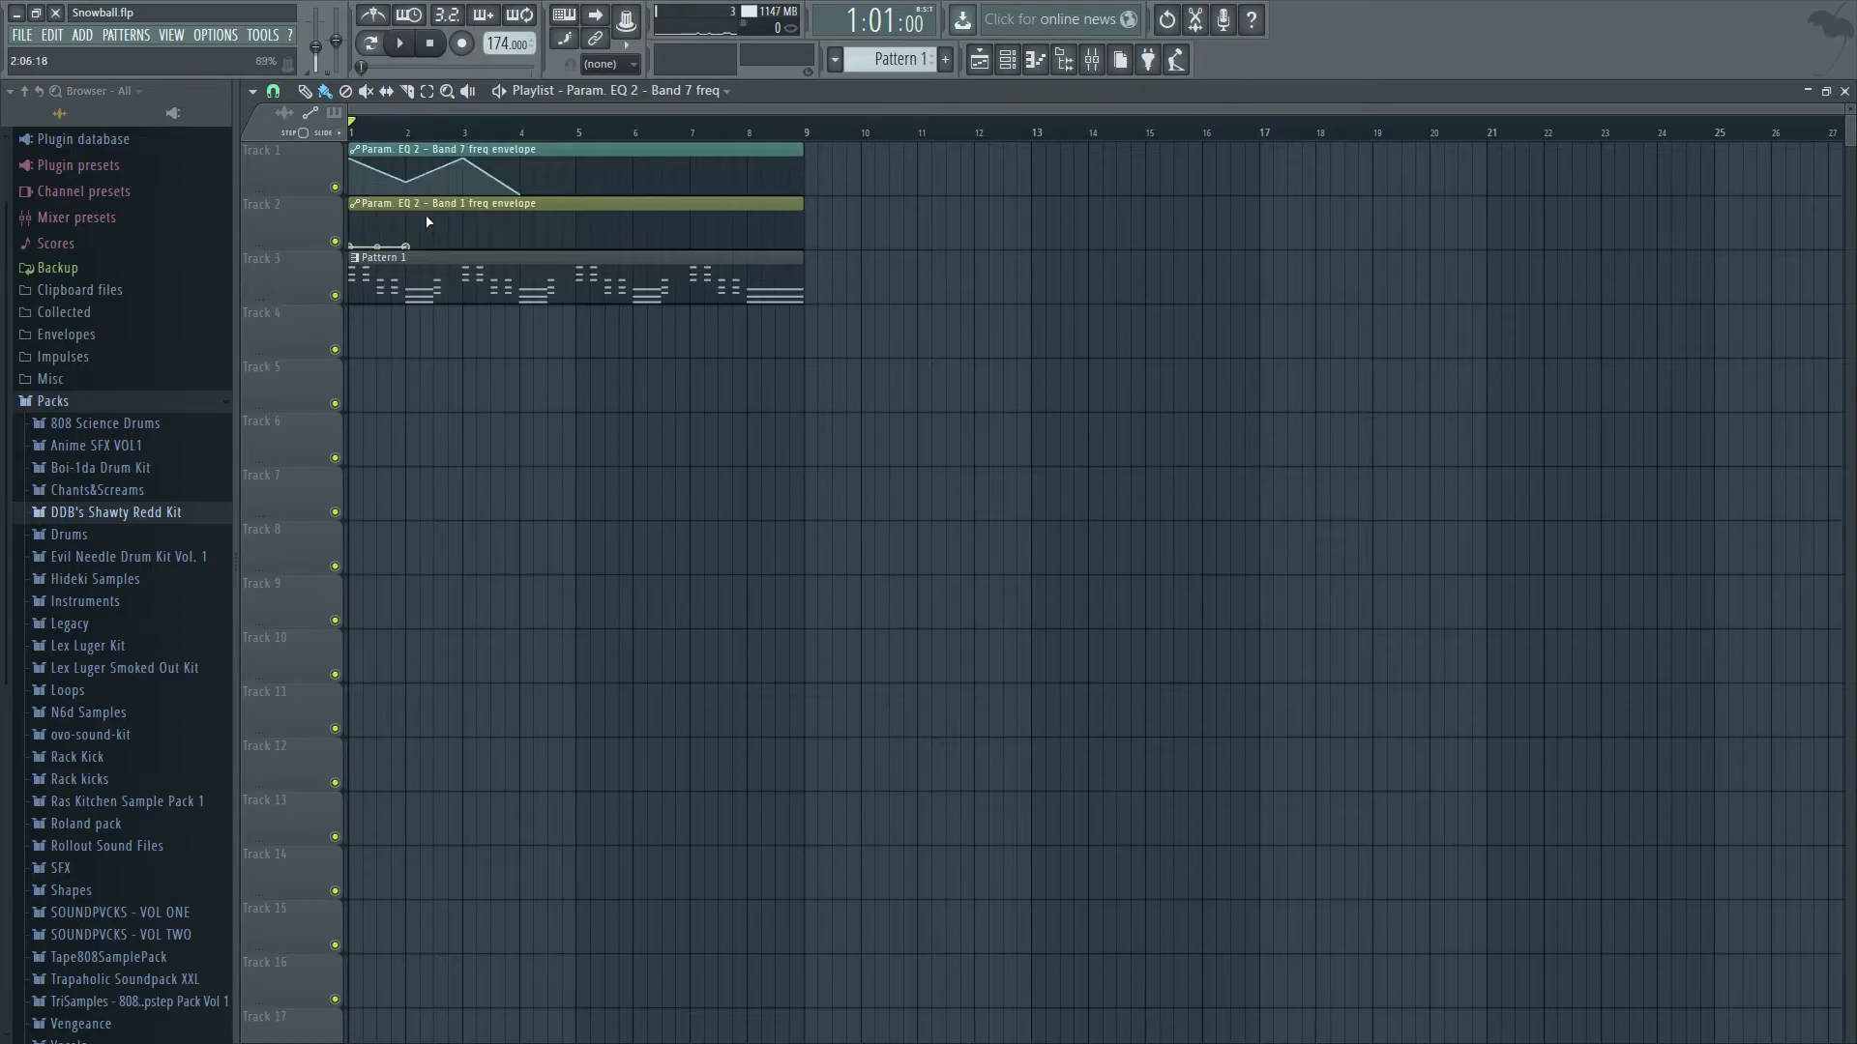
key("space")
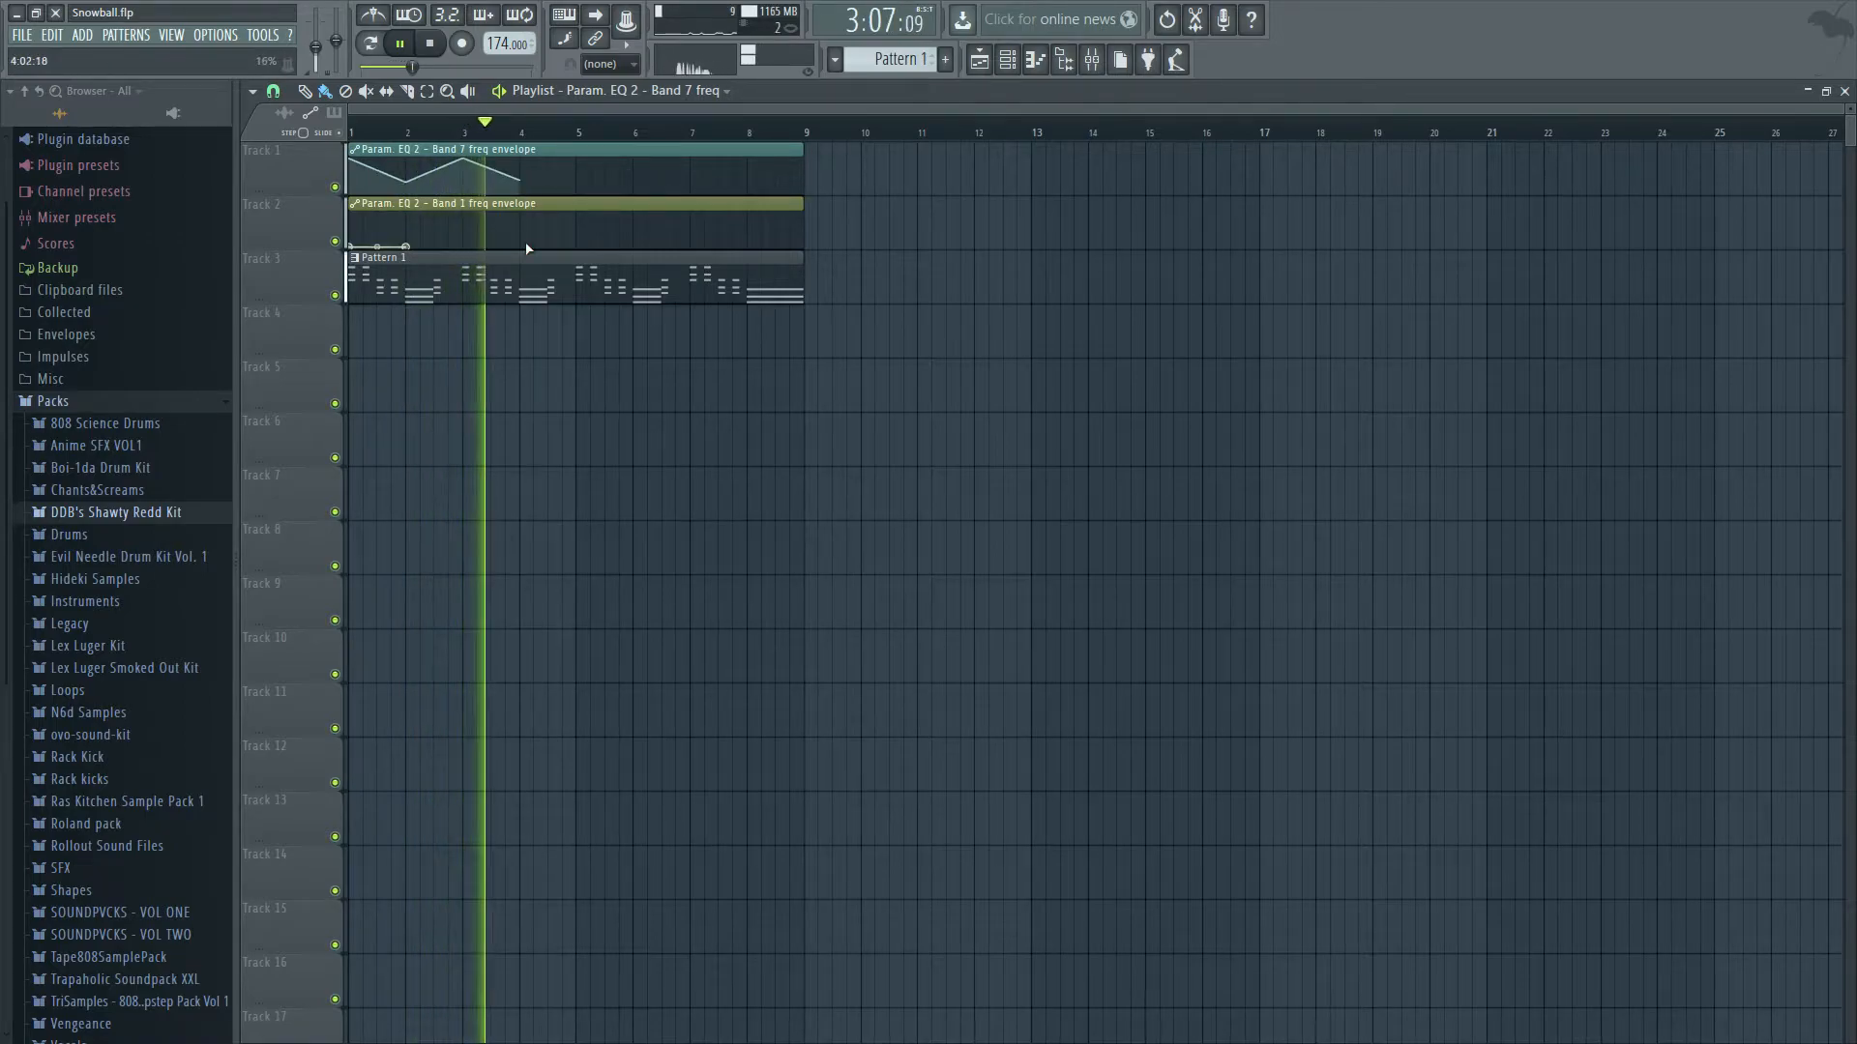
key("space")
left_click(577, 161)
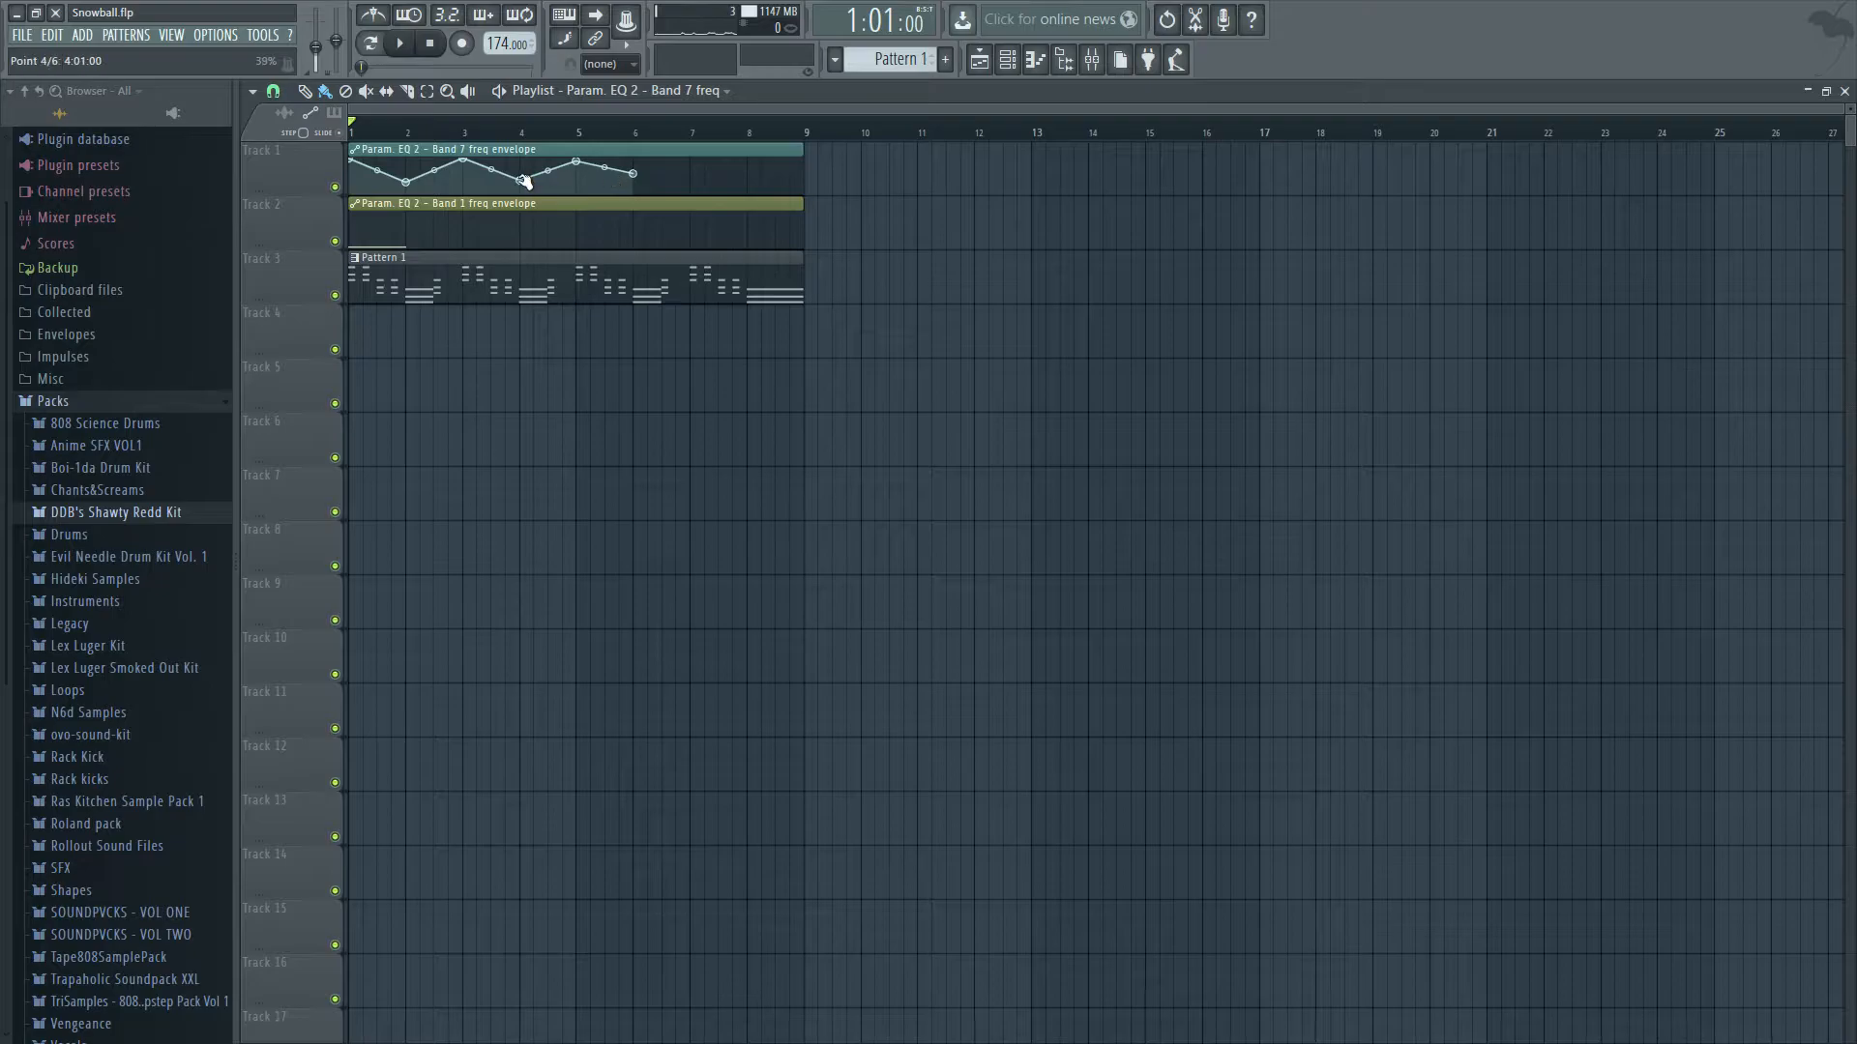
left_click(408, 470)
right_click(636, 425)
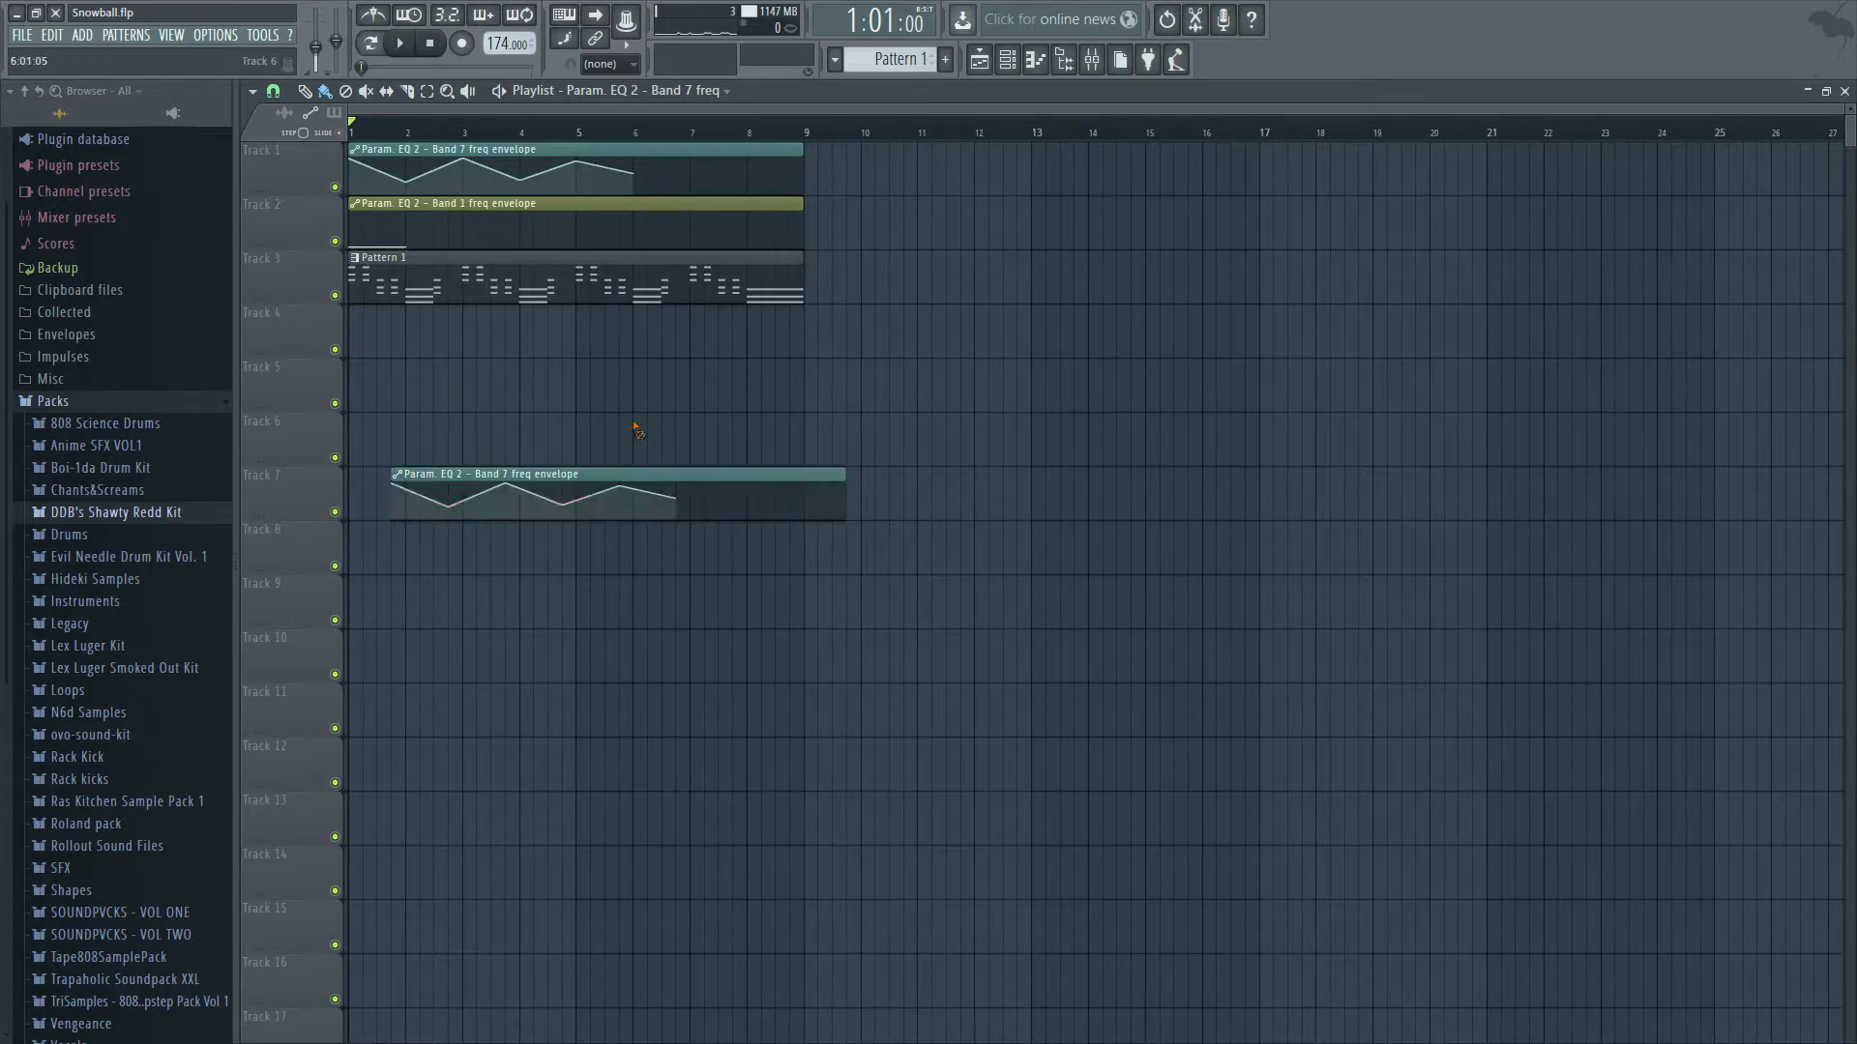
right_click(664, 491)
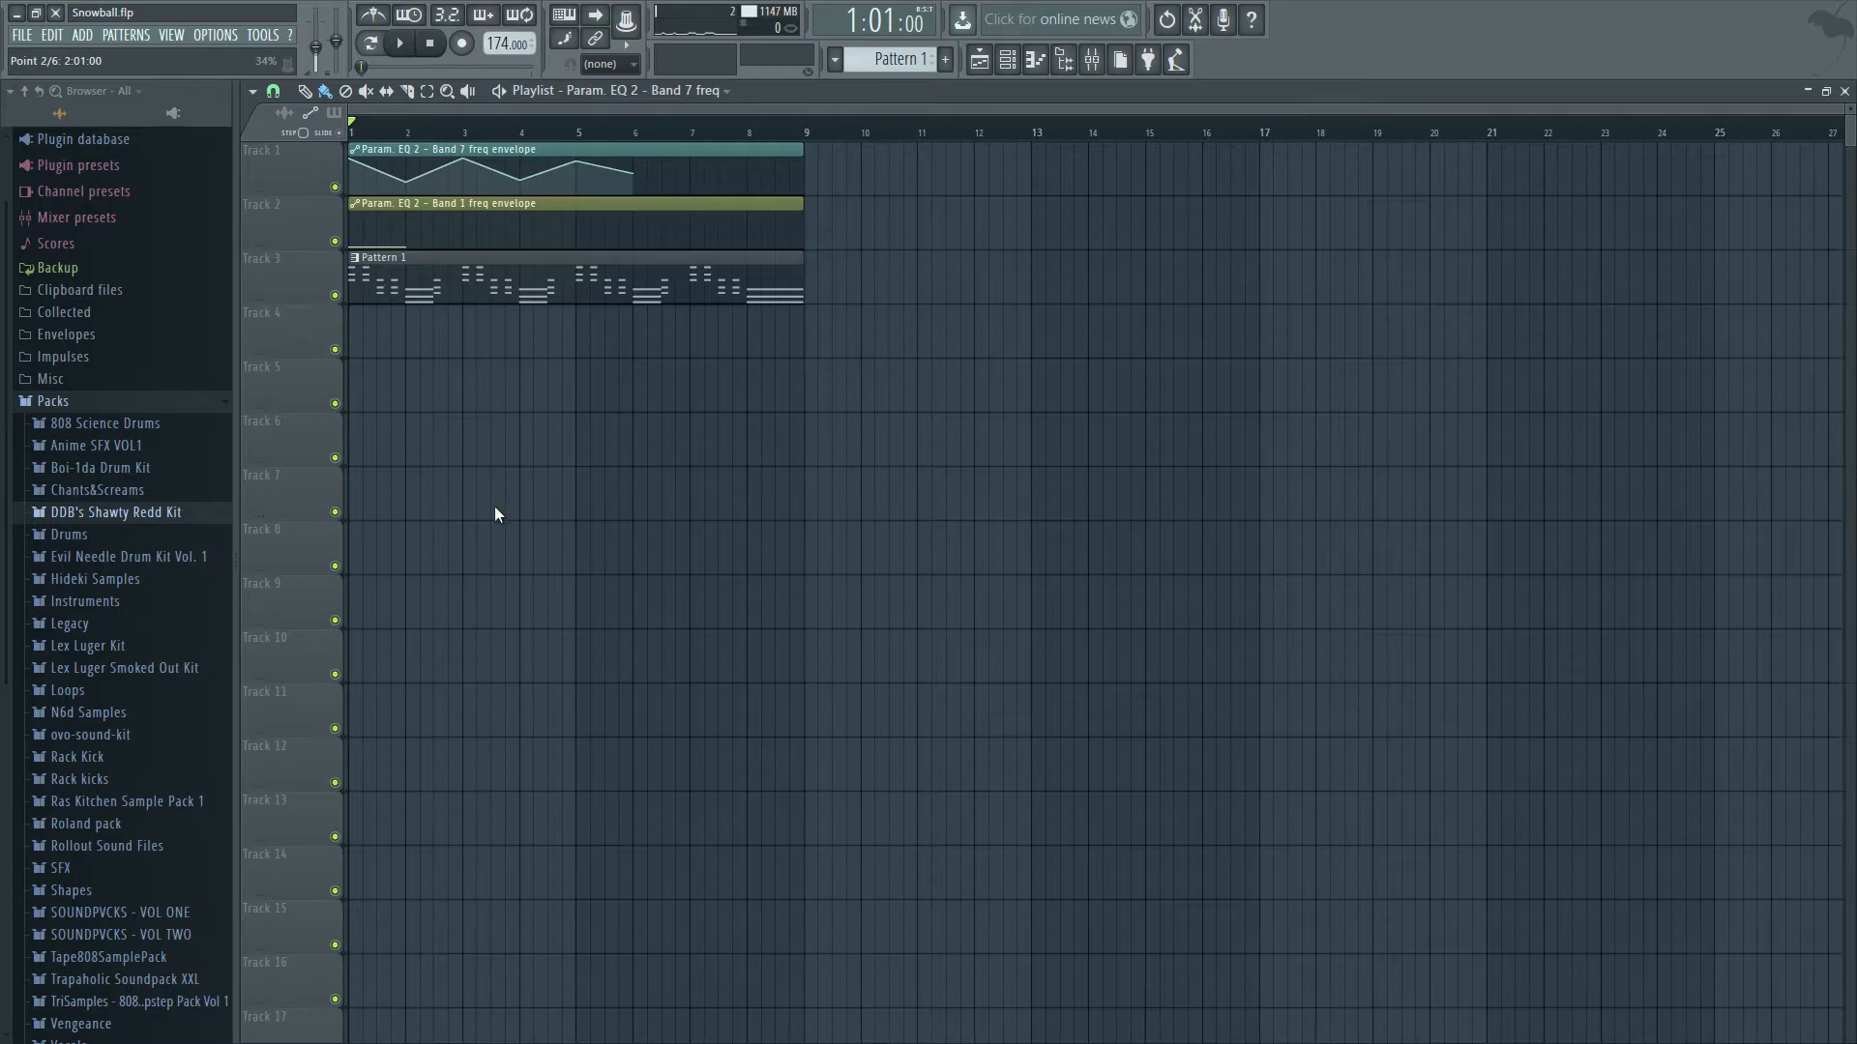
Continue the band 7 zigzag with lows at bars 6 and 8 and highs at bars 7 and 9, and play it.
left_click_drag(633, 175, 637, 184)
left_click_drag(694, 178, 689, 159)
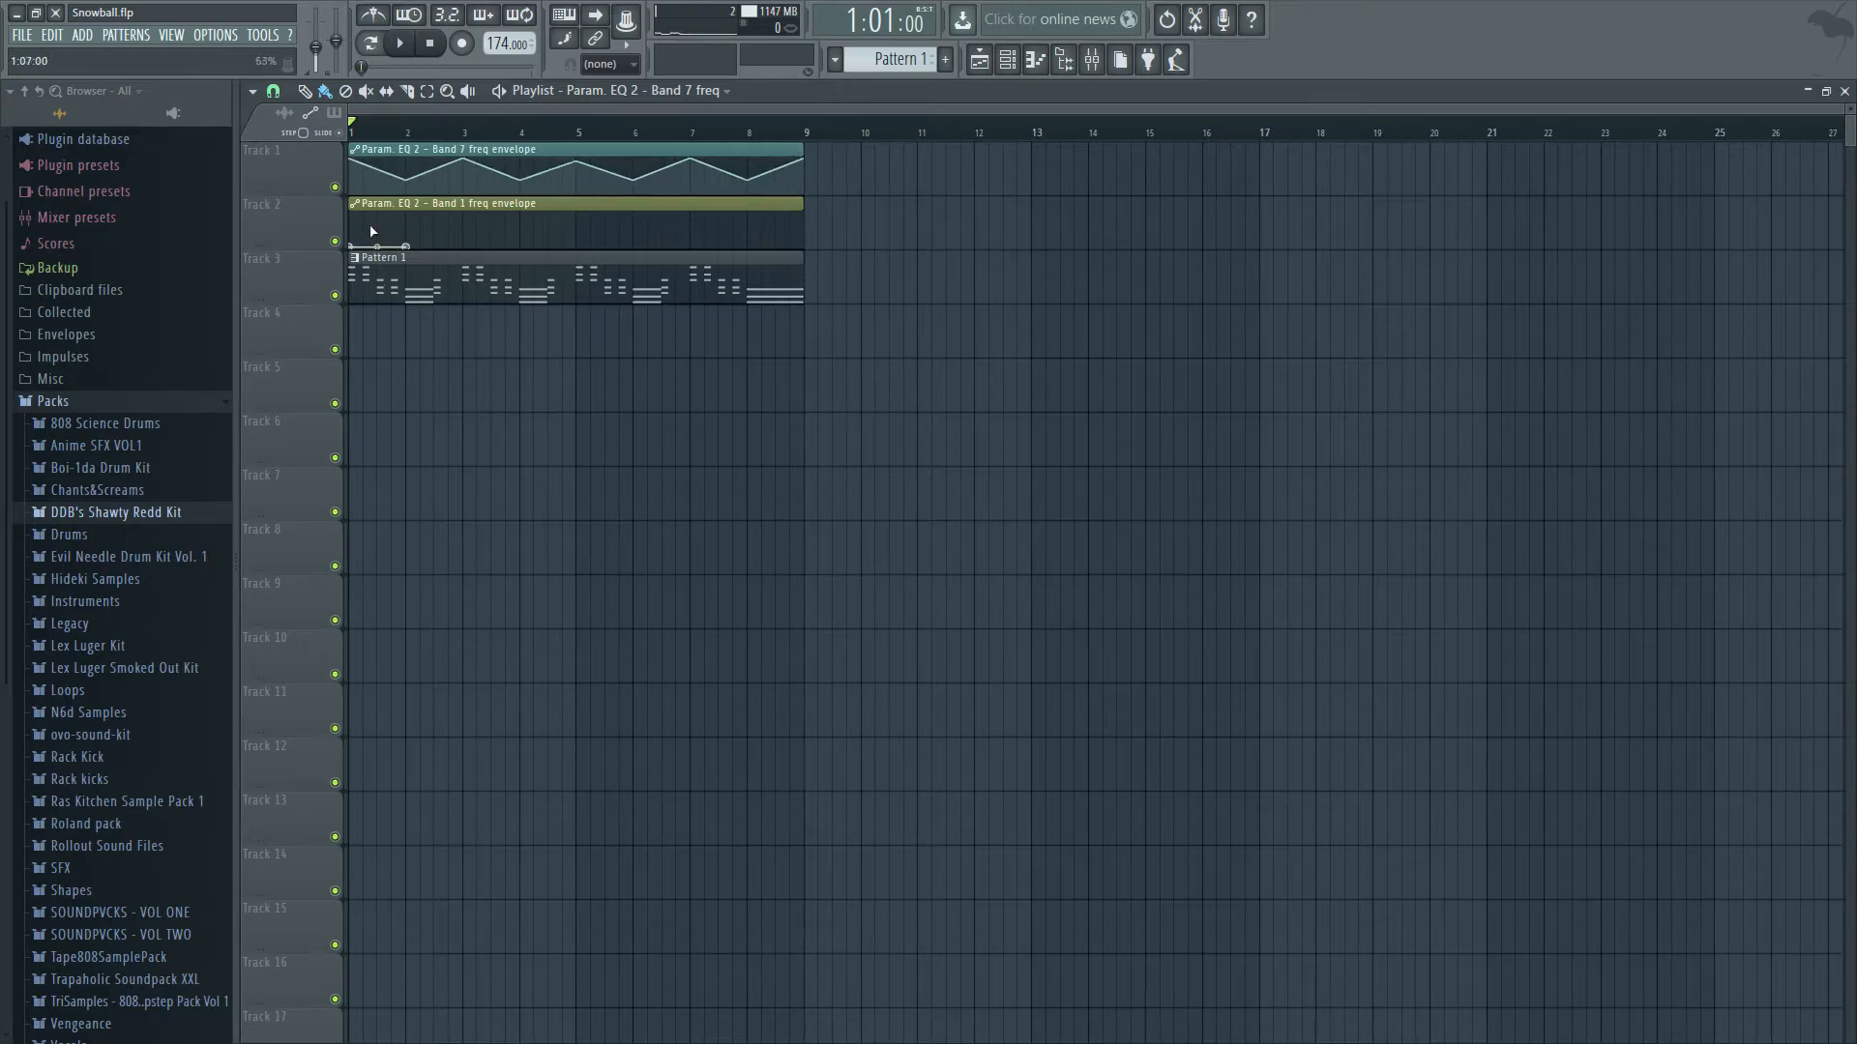
key("space")
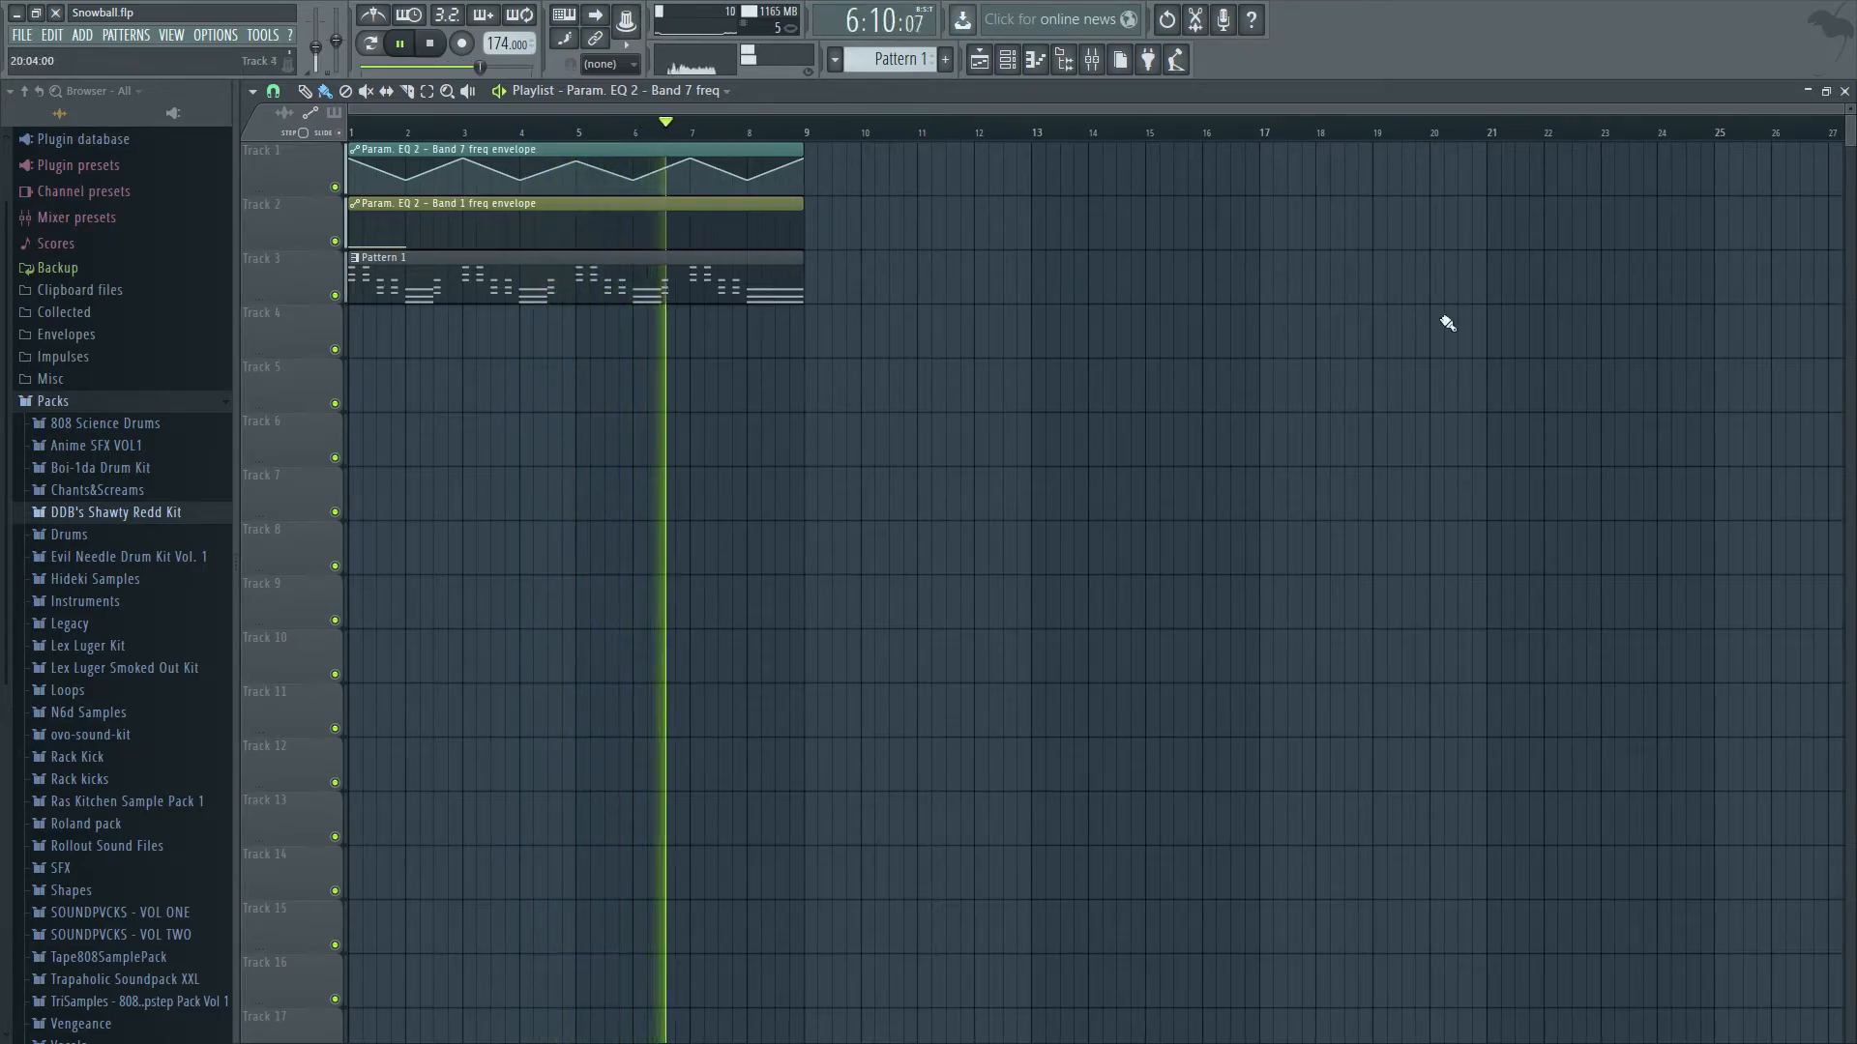
Examine how the band 7 cutoff moves in Fruity parametric EQ 2 during playback, and return to the playlist.
left_click(1844, 91)
left_click(978, 281)
left_click_drag(828, 423, 892, 436)
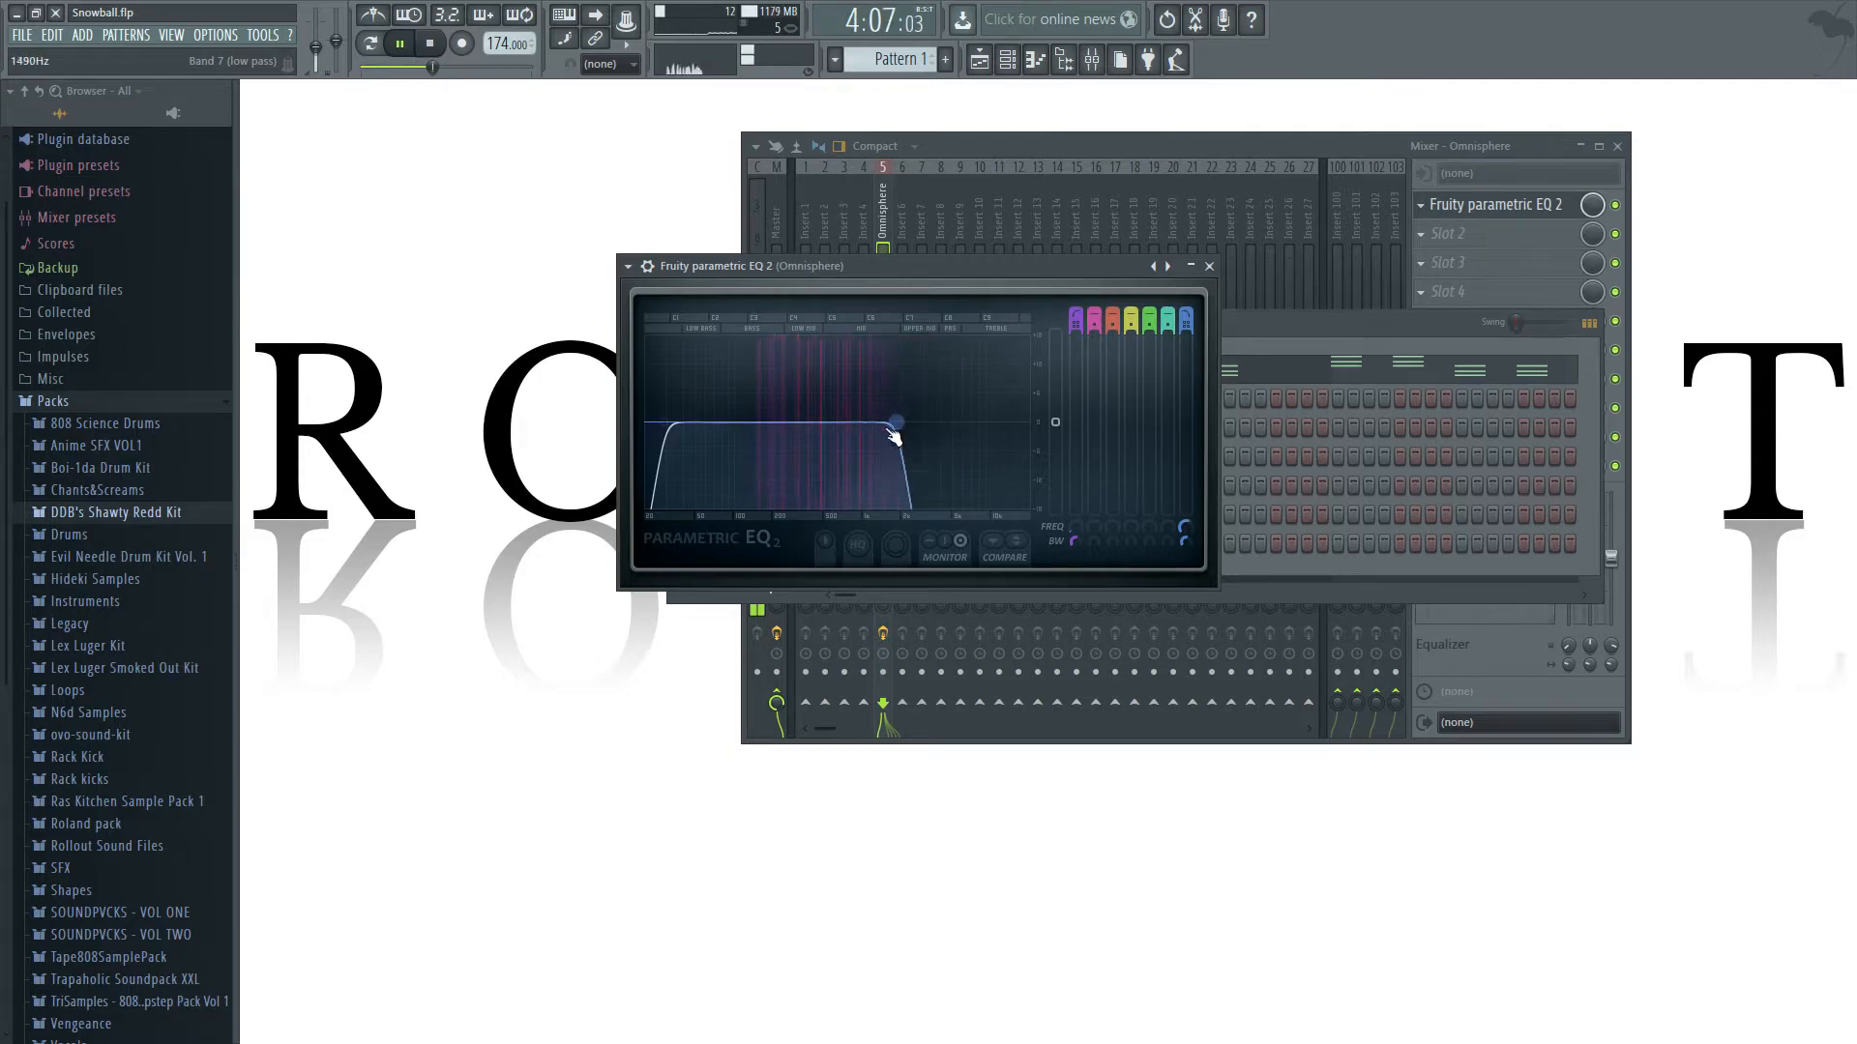
key("space")
left_click(980, 60)
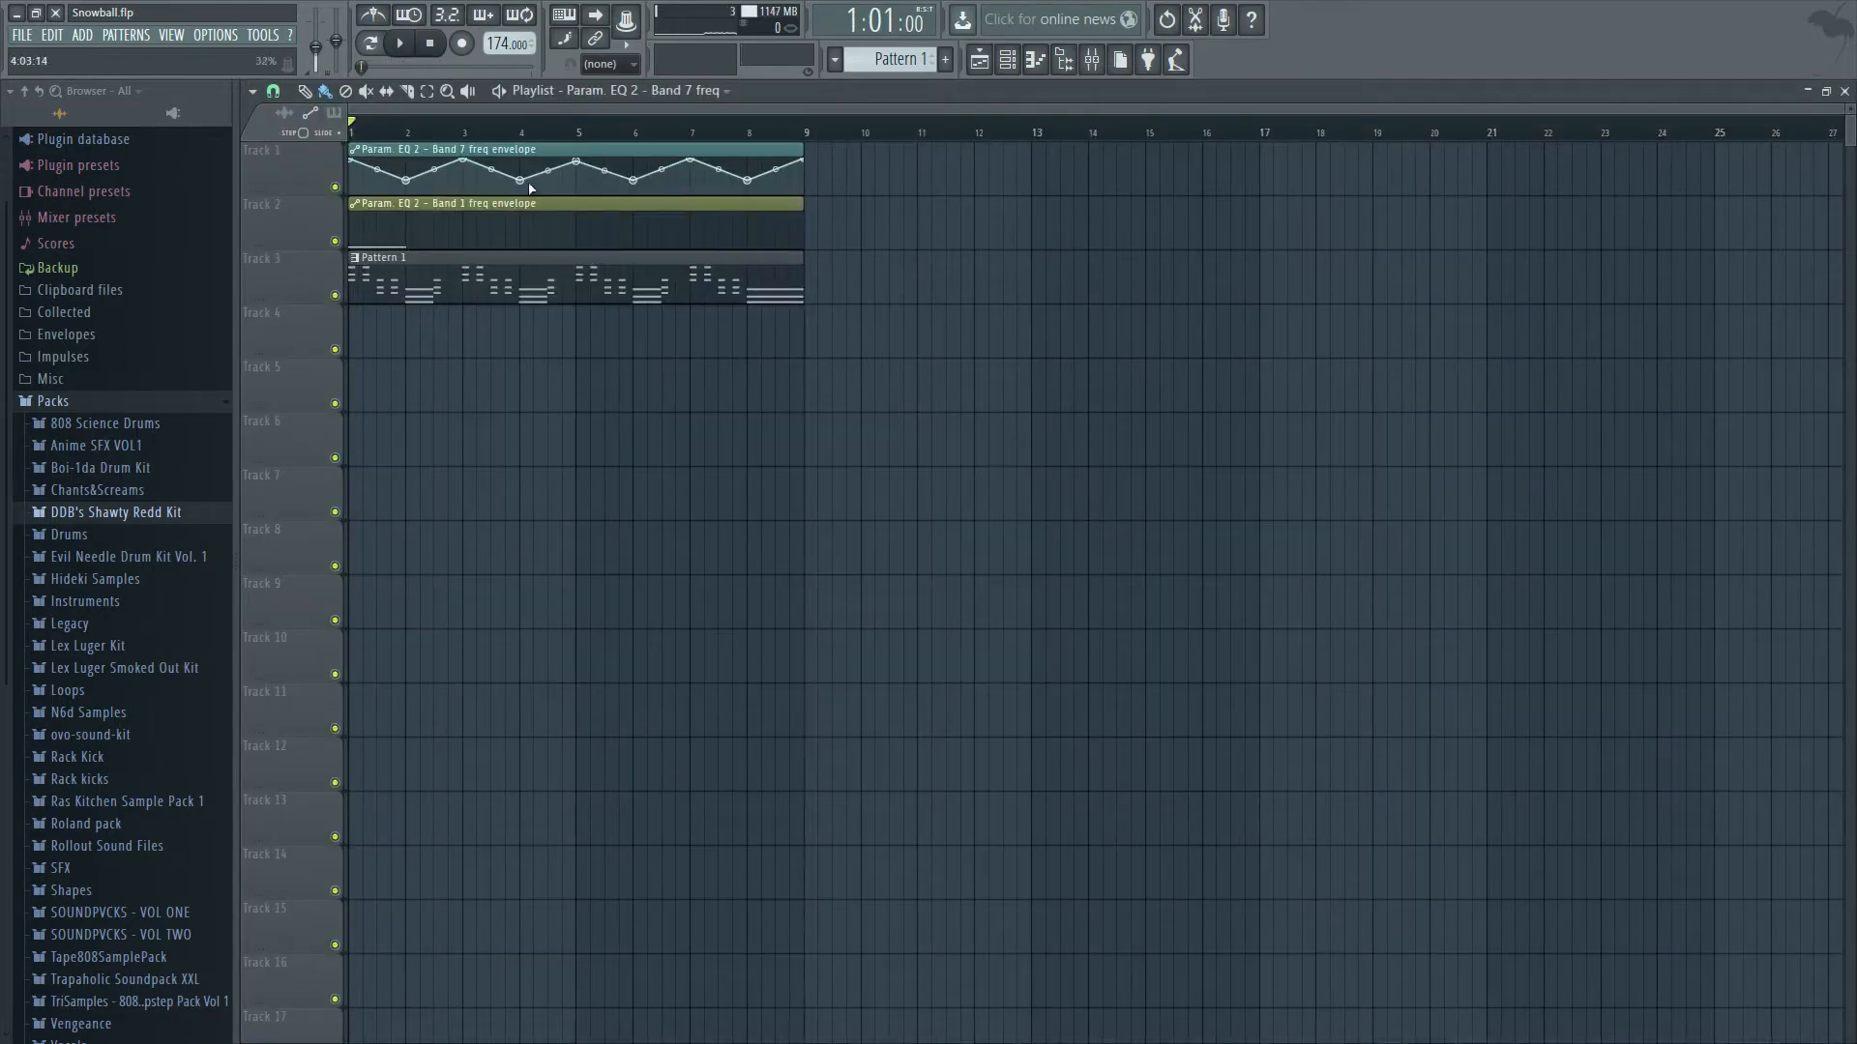
Try holding the band 7 envelope at the bottom through the clip with a rise near its end, and audition it.
left_click_drag(363, 167, 571, 193)
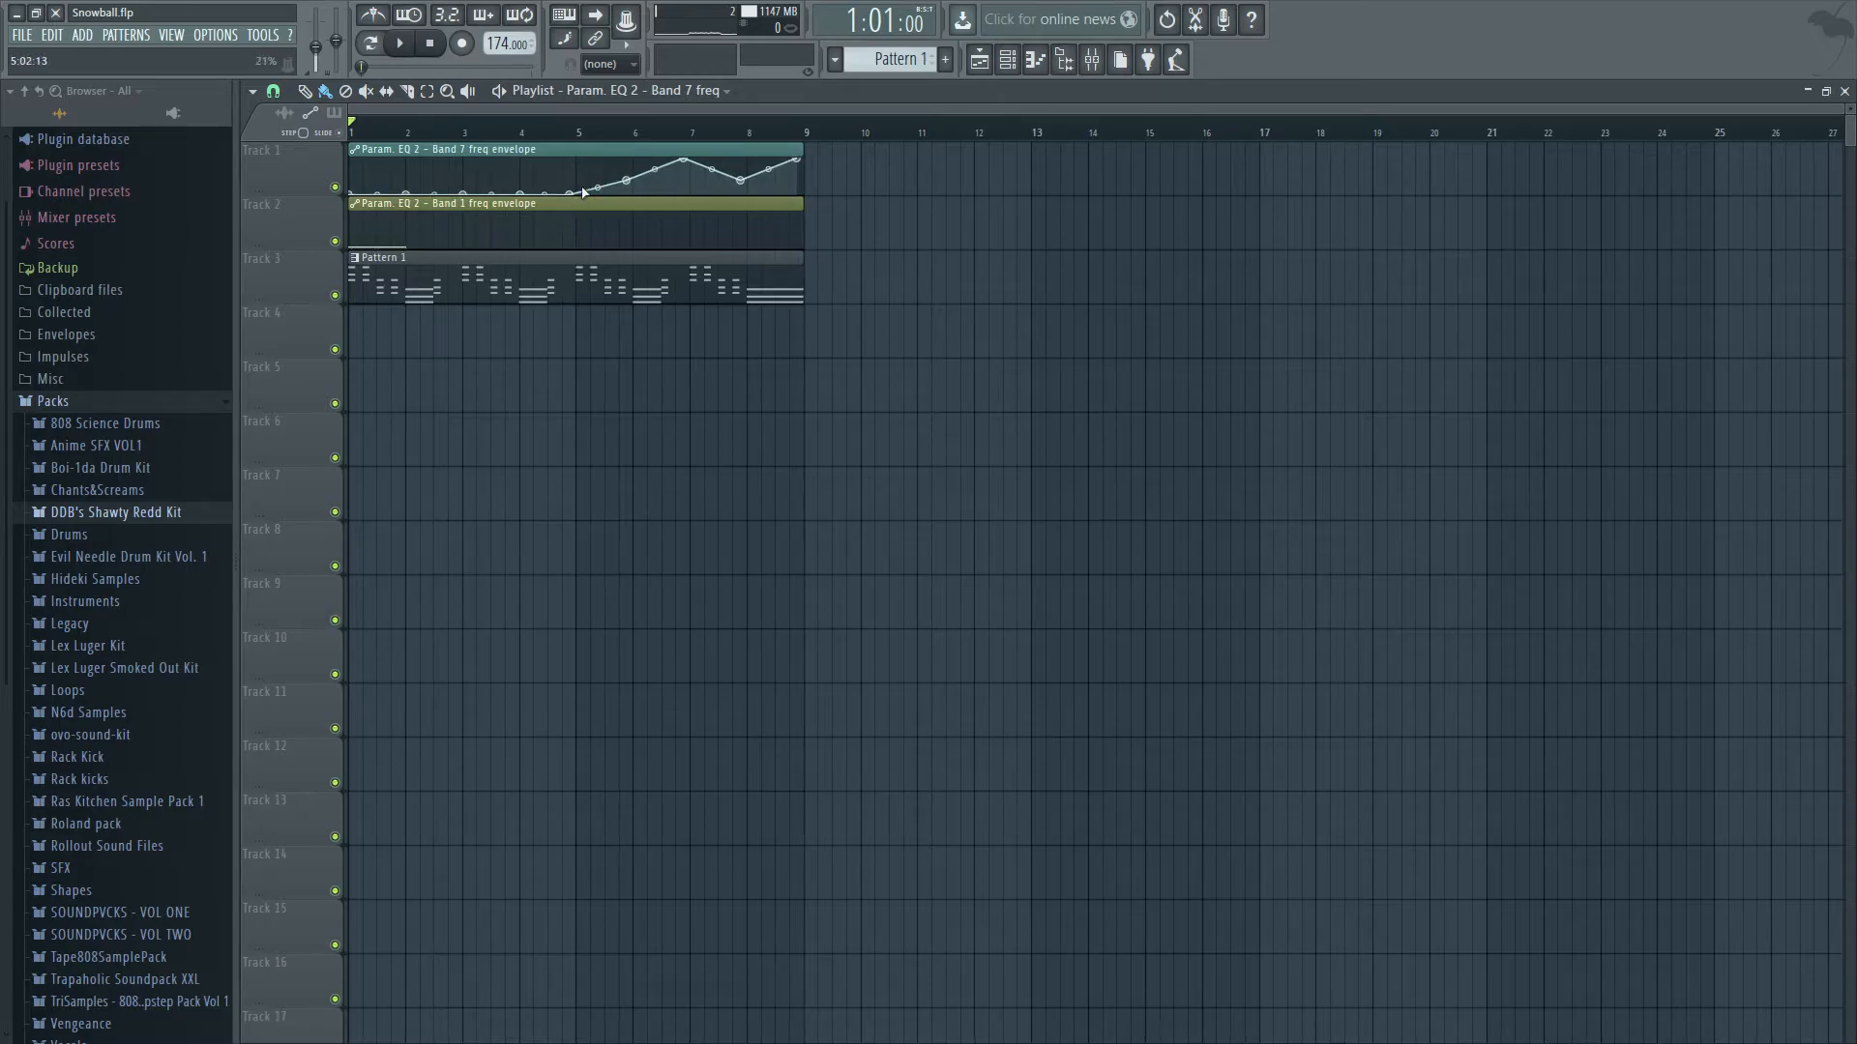
left_click_drag(683, 159, 675, 193)
left_click_drag(795, 167, 791, 193)
key("space")
left_click_drag(627, 181, 802, 158)
key("space")
Flatten the whole band 7 envelope at the top of its clip.
left_click_drag(354, 197, 745, 136)
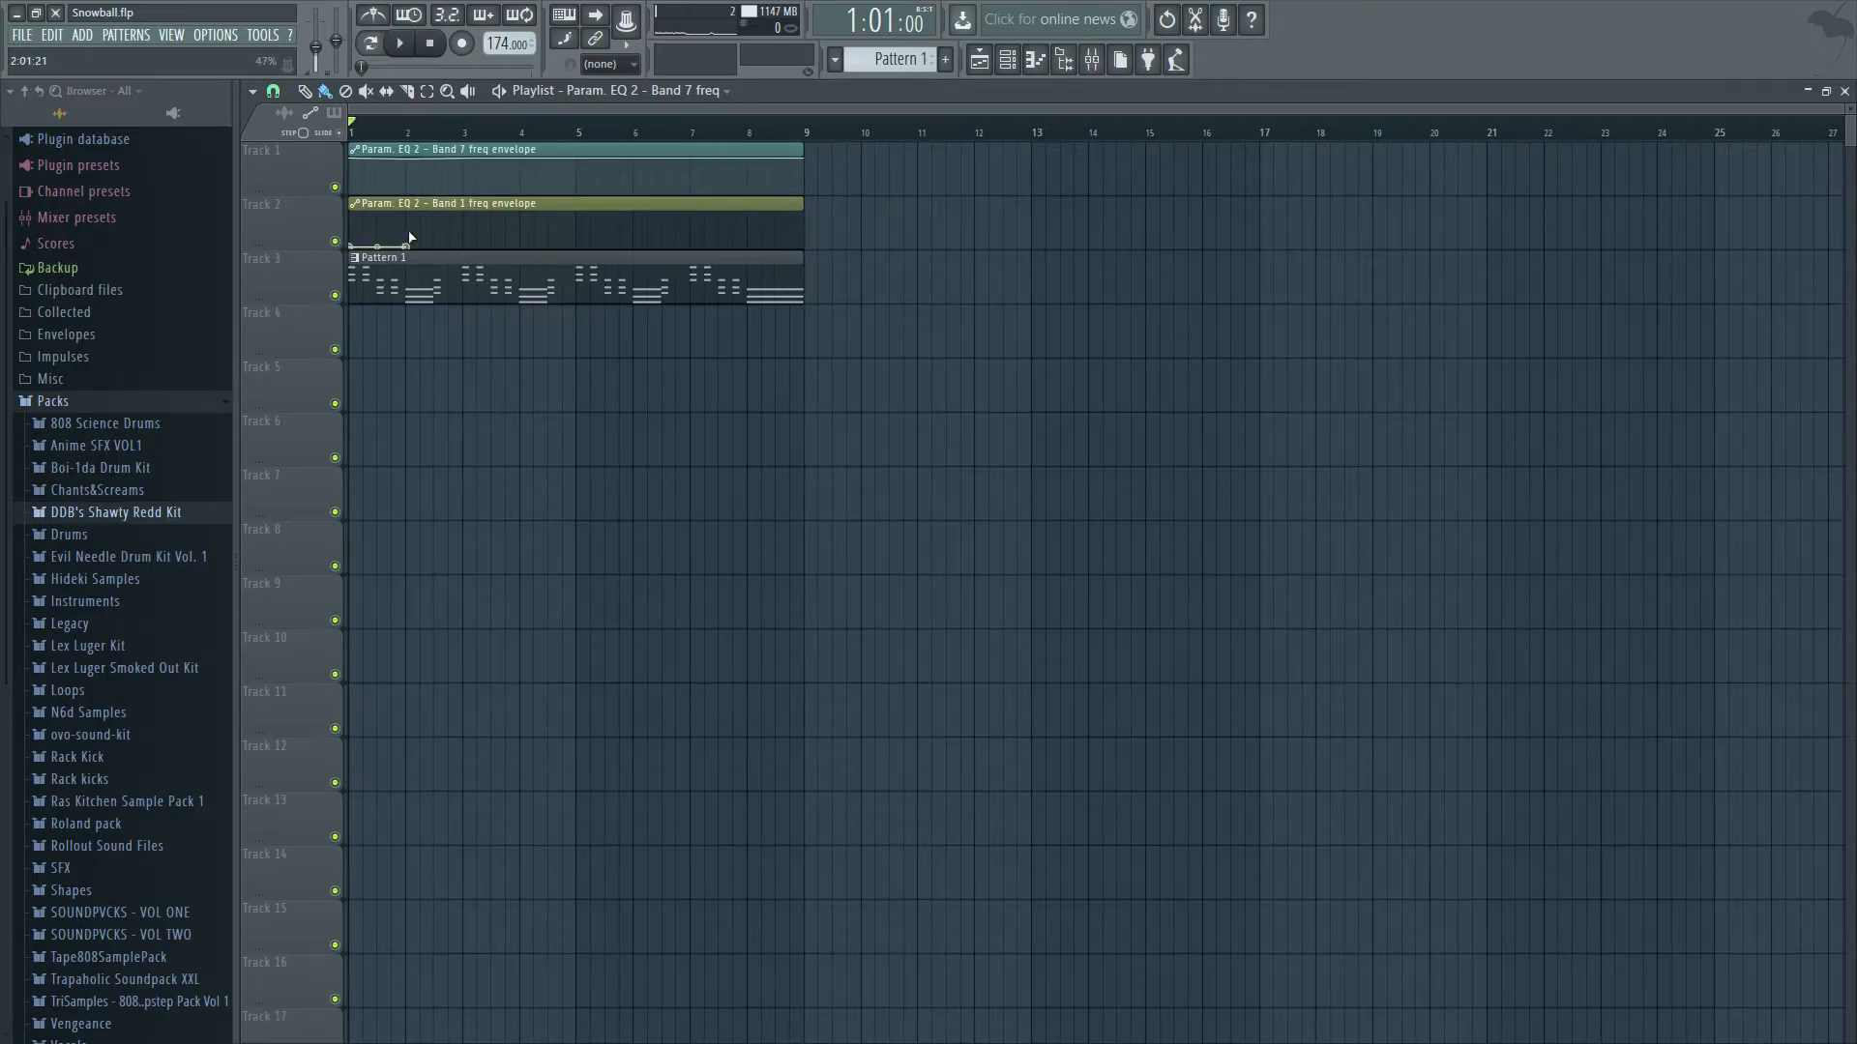
Shape the band 1 envelope to dip at bar 2 and rise to the top at bar 3, and audition it.
left_click_drag(358, 248, 407, 237)
key("space")
key("space")
key("space")
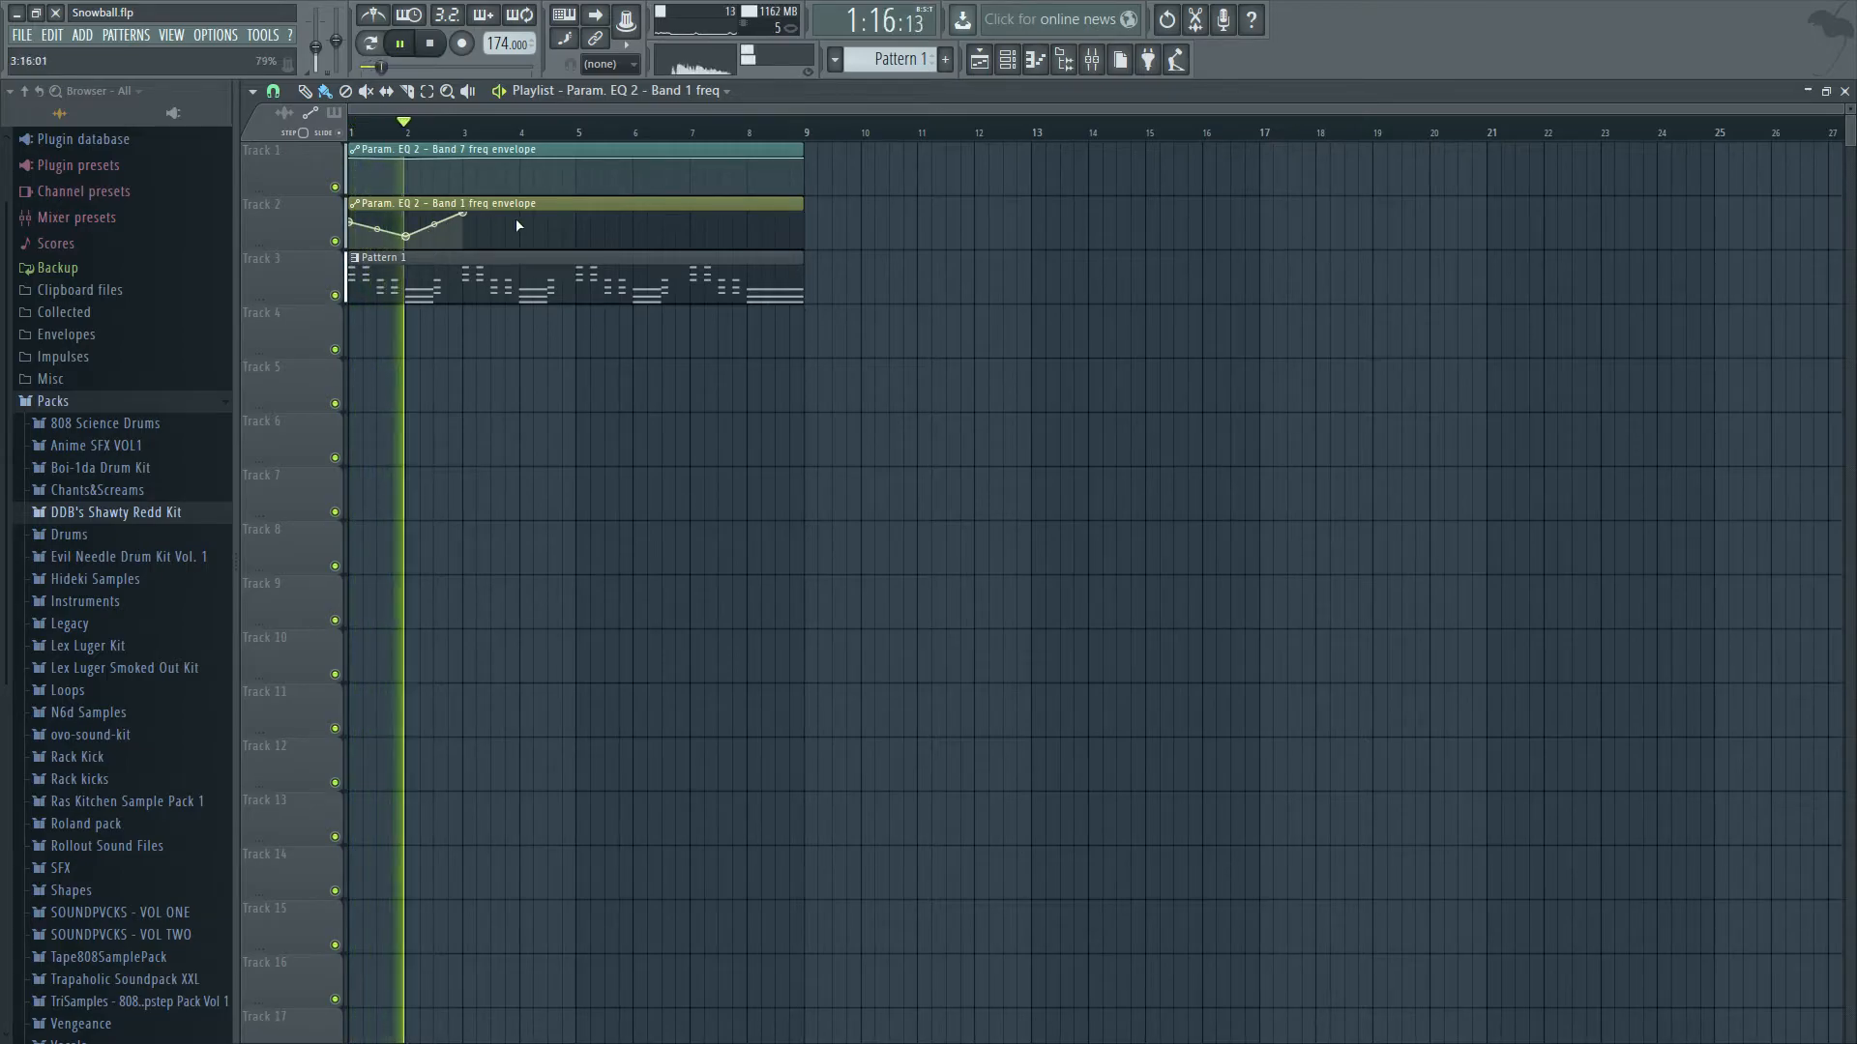
Add alternating low and high points from bar 4 to about bar 9 on the band 1 envelope.
right_click(520, 227)
key("space")
right_click(579, 214)
right_click(690, 214)
right_click(754, 224)
right_click(795, 215)
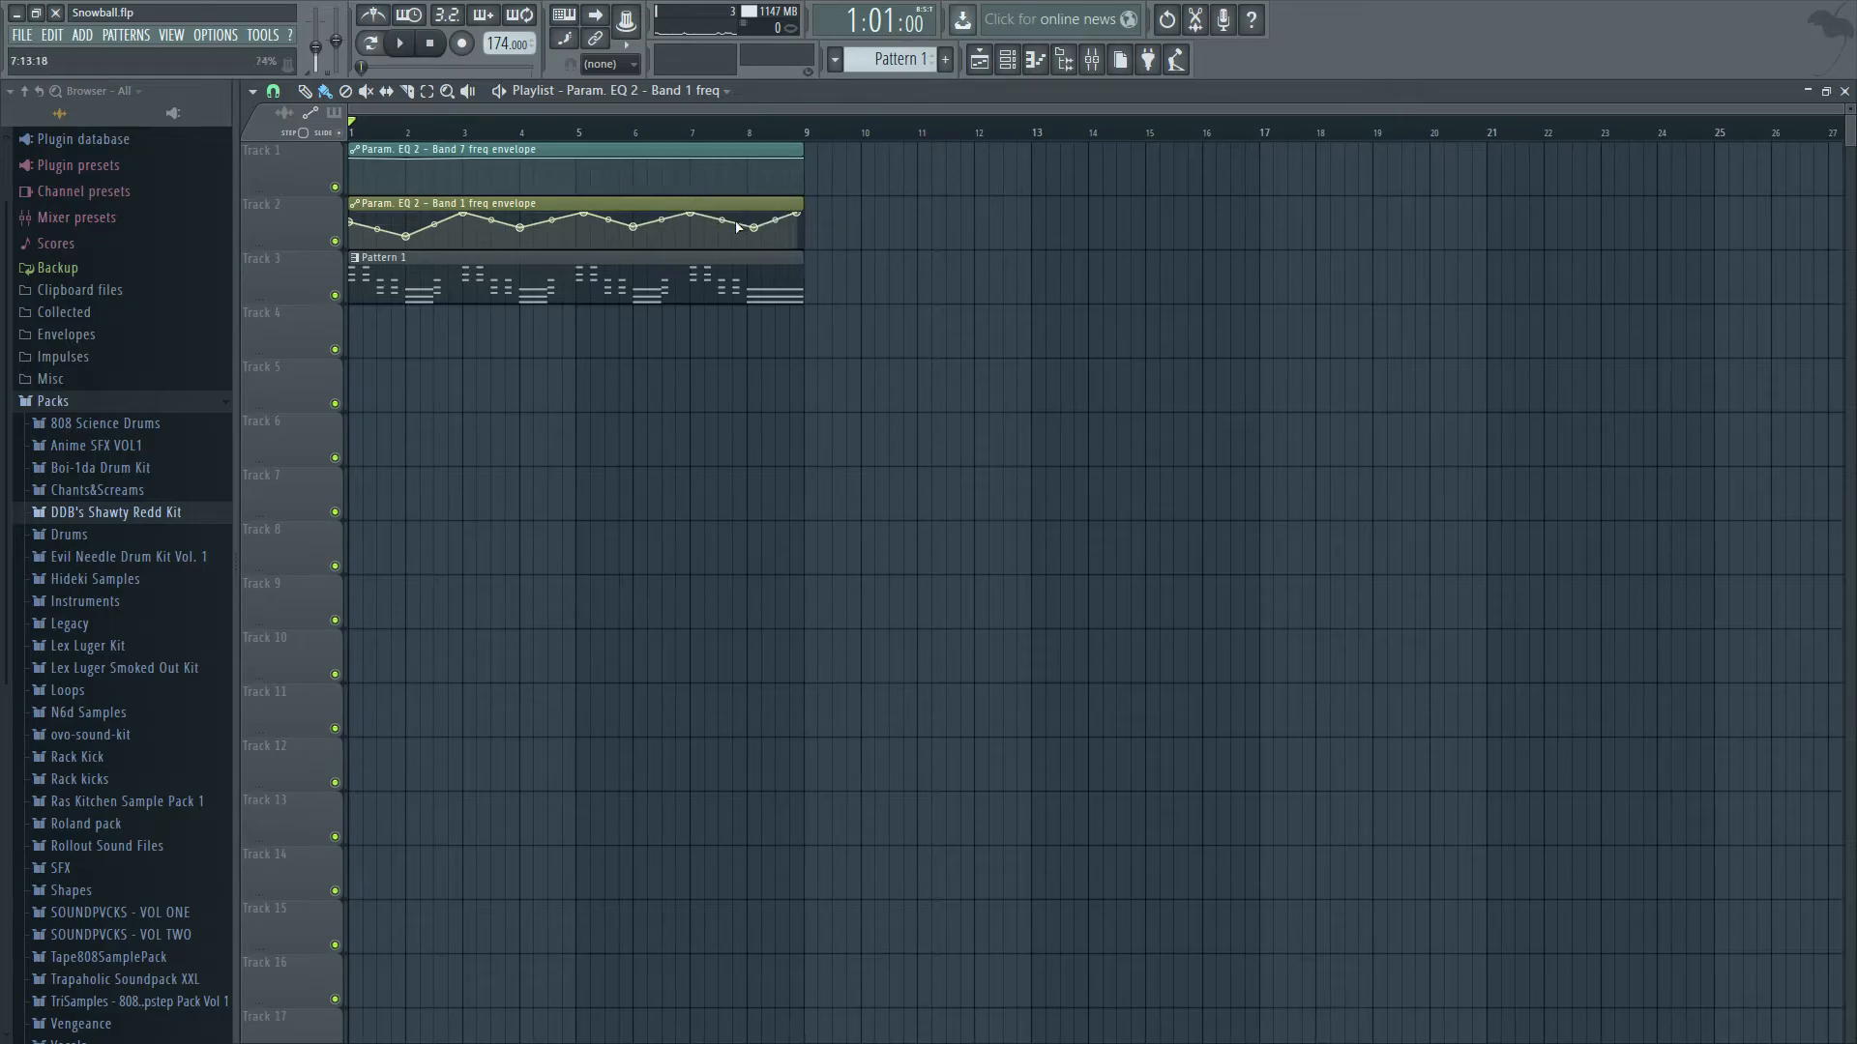
Lower the band 1 envelope's dips at bars 4, 6 and 8 to the bar 2 level, and play the zigzag.
left_click_drag(756, 226, 748, 237)
mouse_move(803, 239)
mouse_move(635, 229)
mouse_move(537, 232)
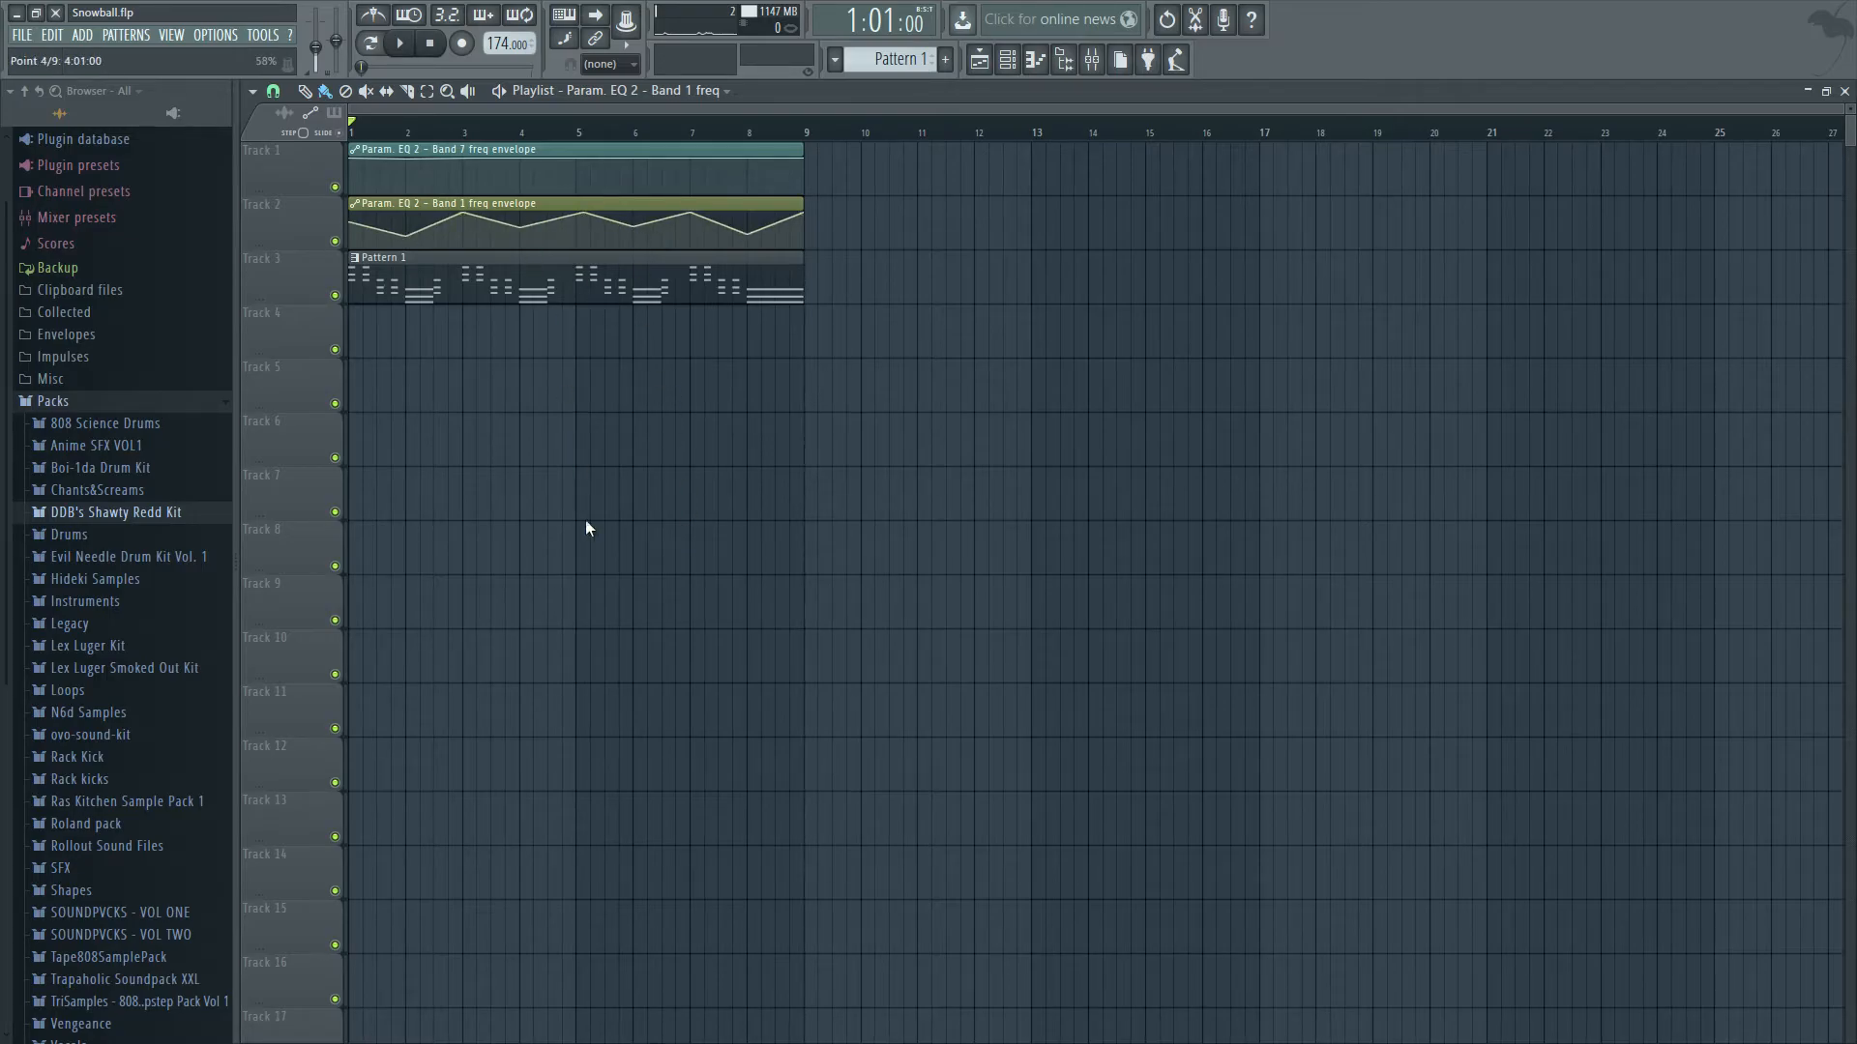
key("space")
key("space")
key("space")
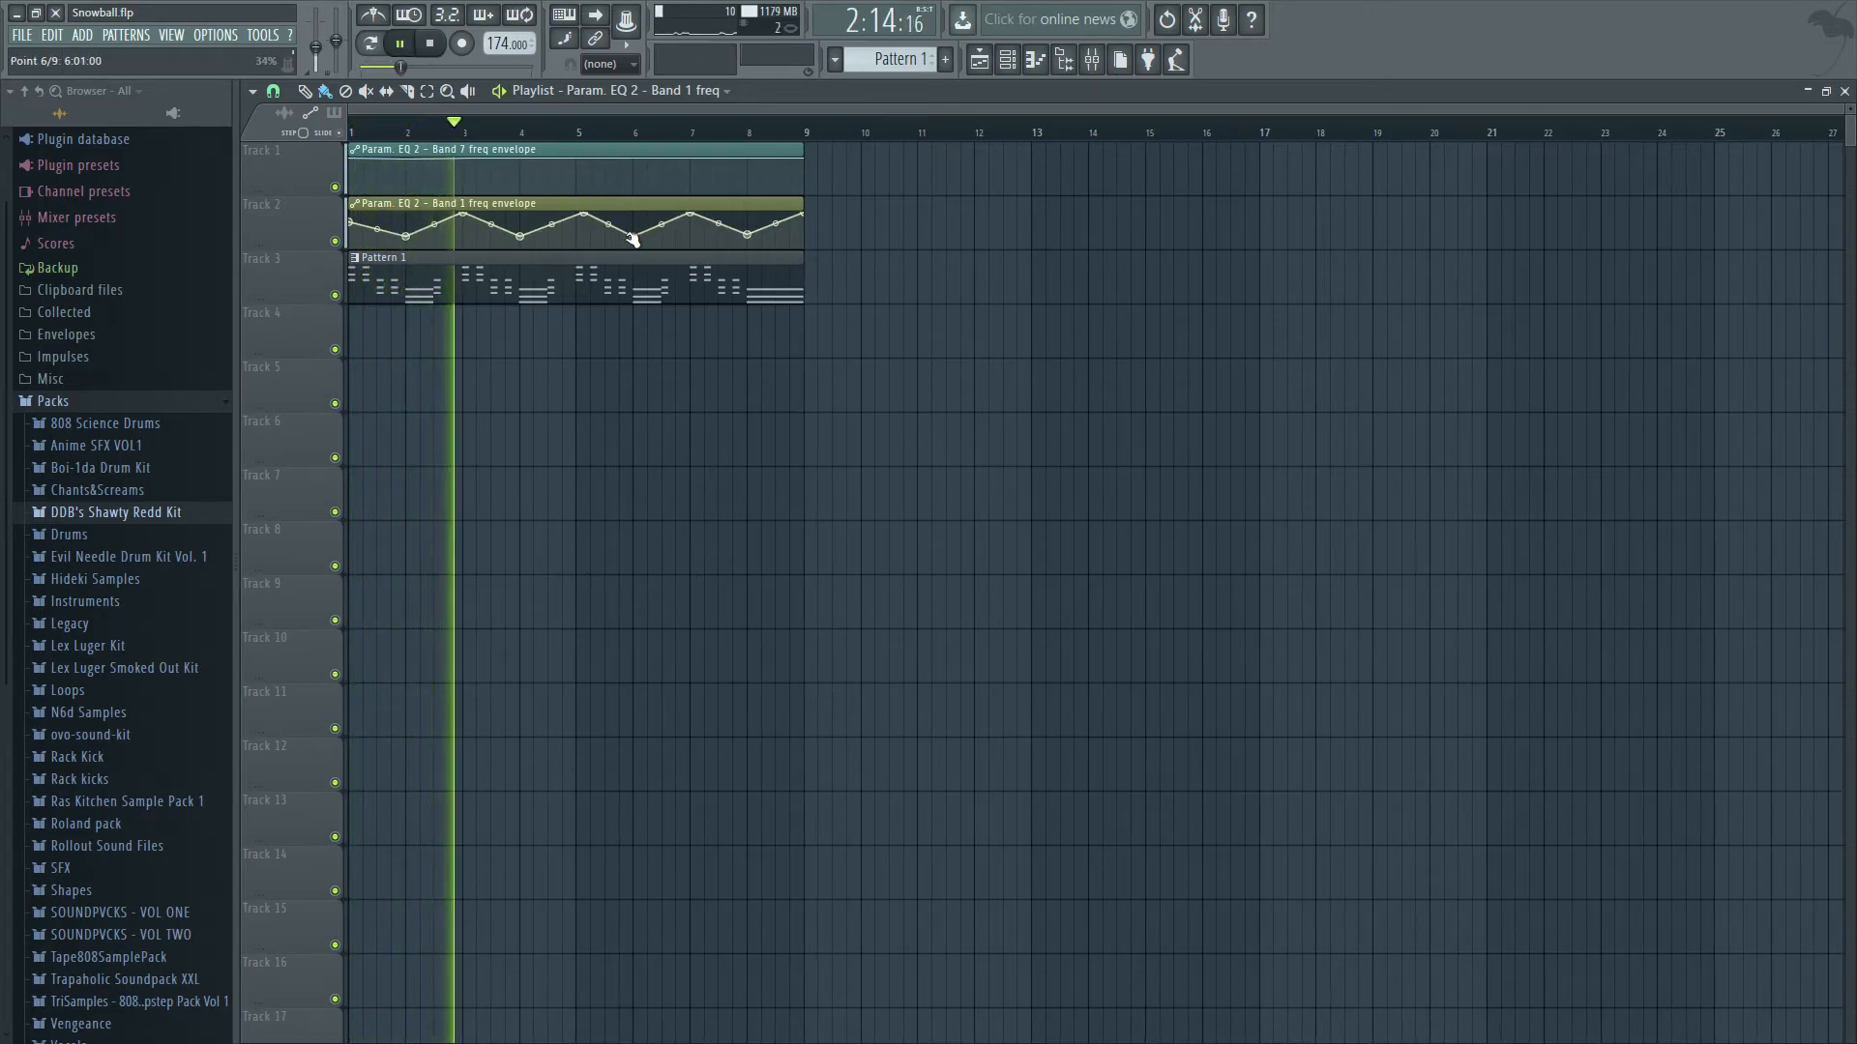
key("space")
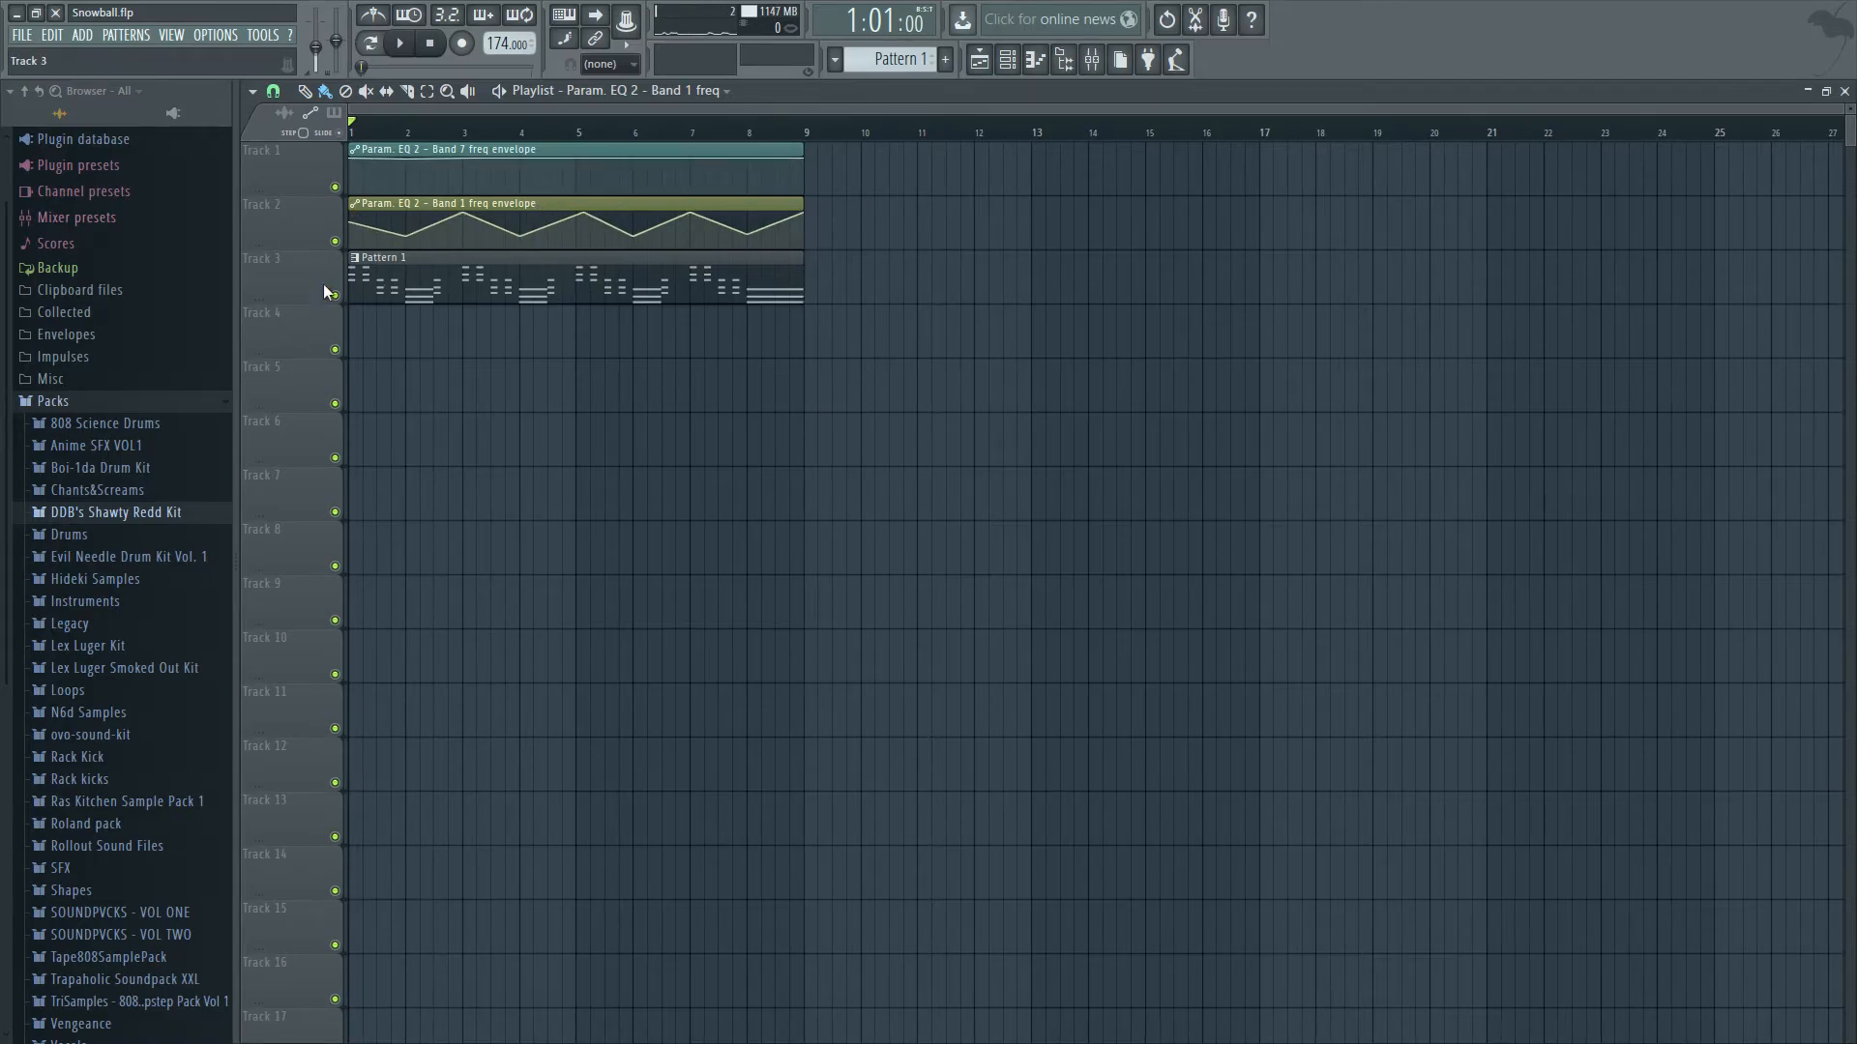
Drop the band 1 points to the bottom up to about bar 7, leaving a final rise, and audition it from 7:15:00.
left_click_drag(466, 217, 406, 247)
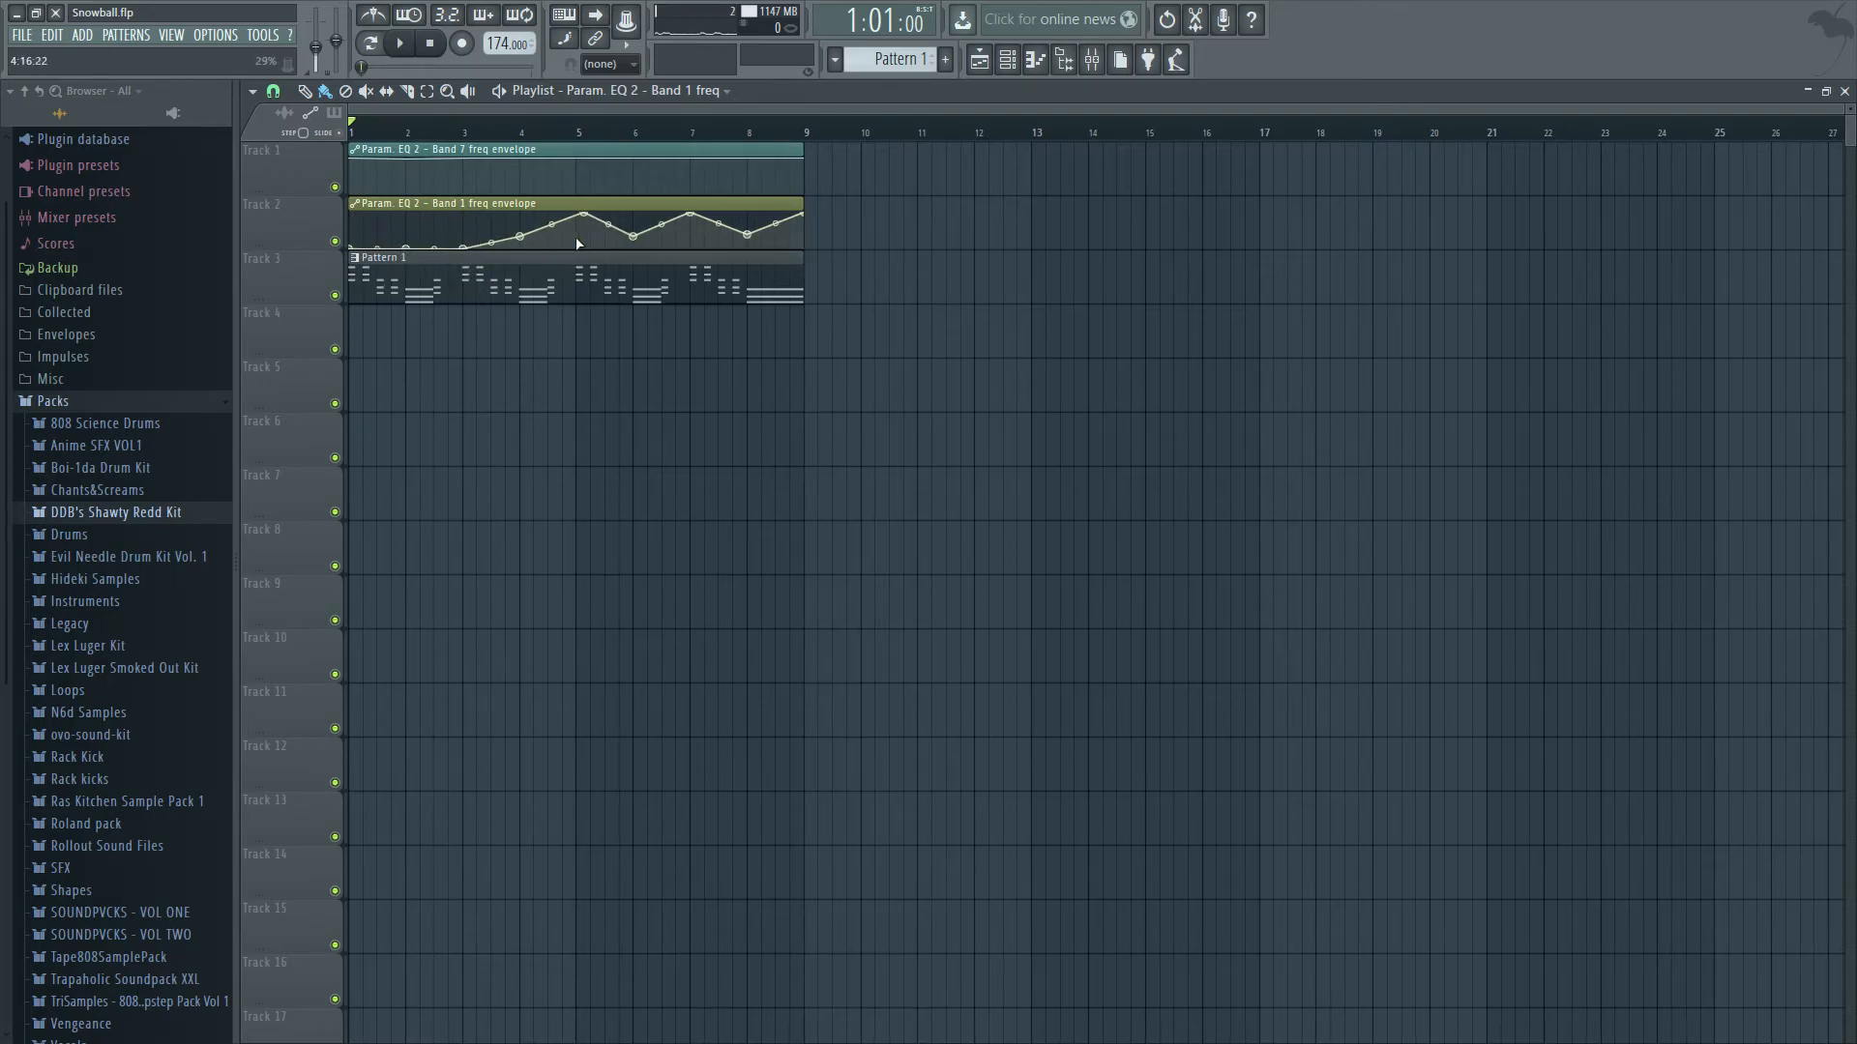
left_click_drag(584, 214, 520, 249)
left_click_drag(678, 213, 628, 260)
left_click(743, 127)
key("space")
key("space")
key("space")
Watch the band 1 cutoff sweep in Fruity parametric EQ 2 during playback, and return to the playlist.
key("space")
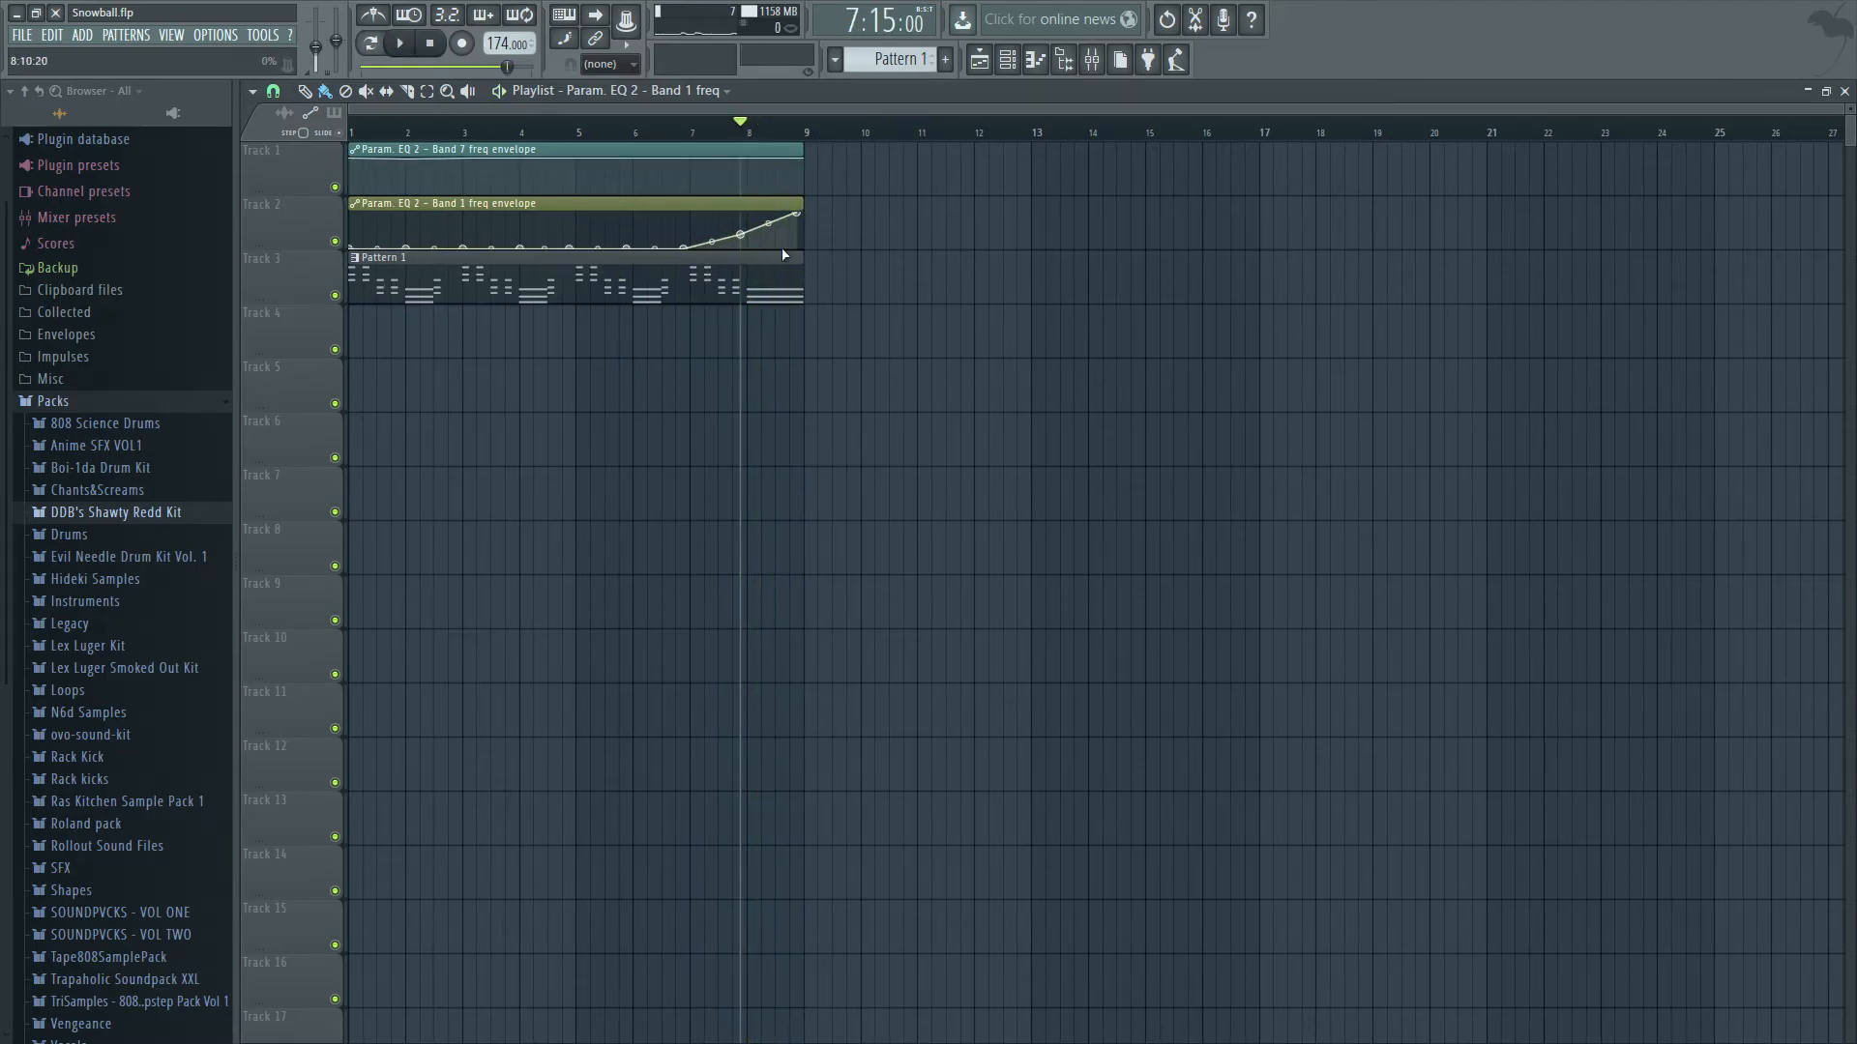
left_click(1845, 91)
key("space")
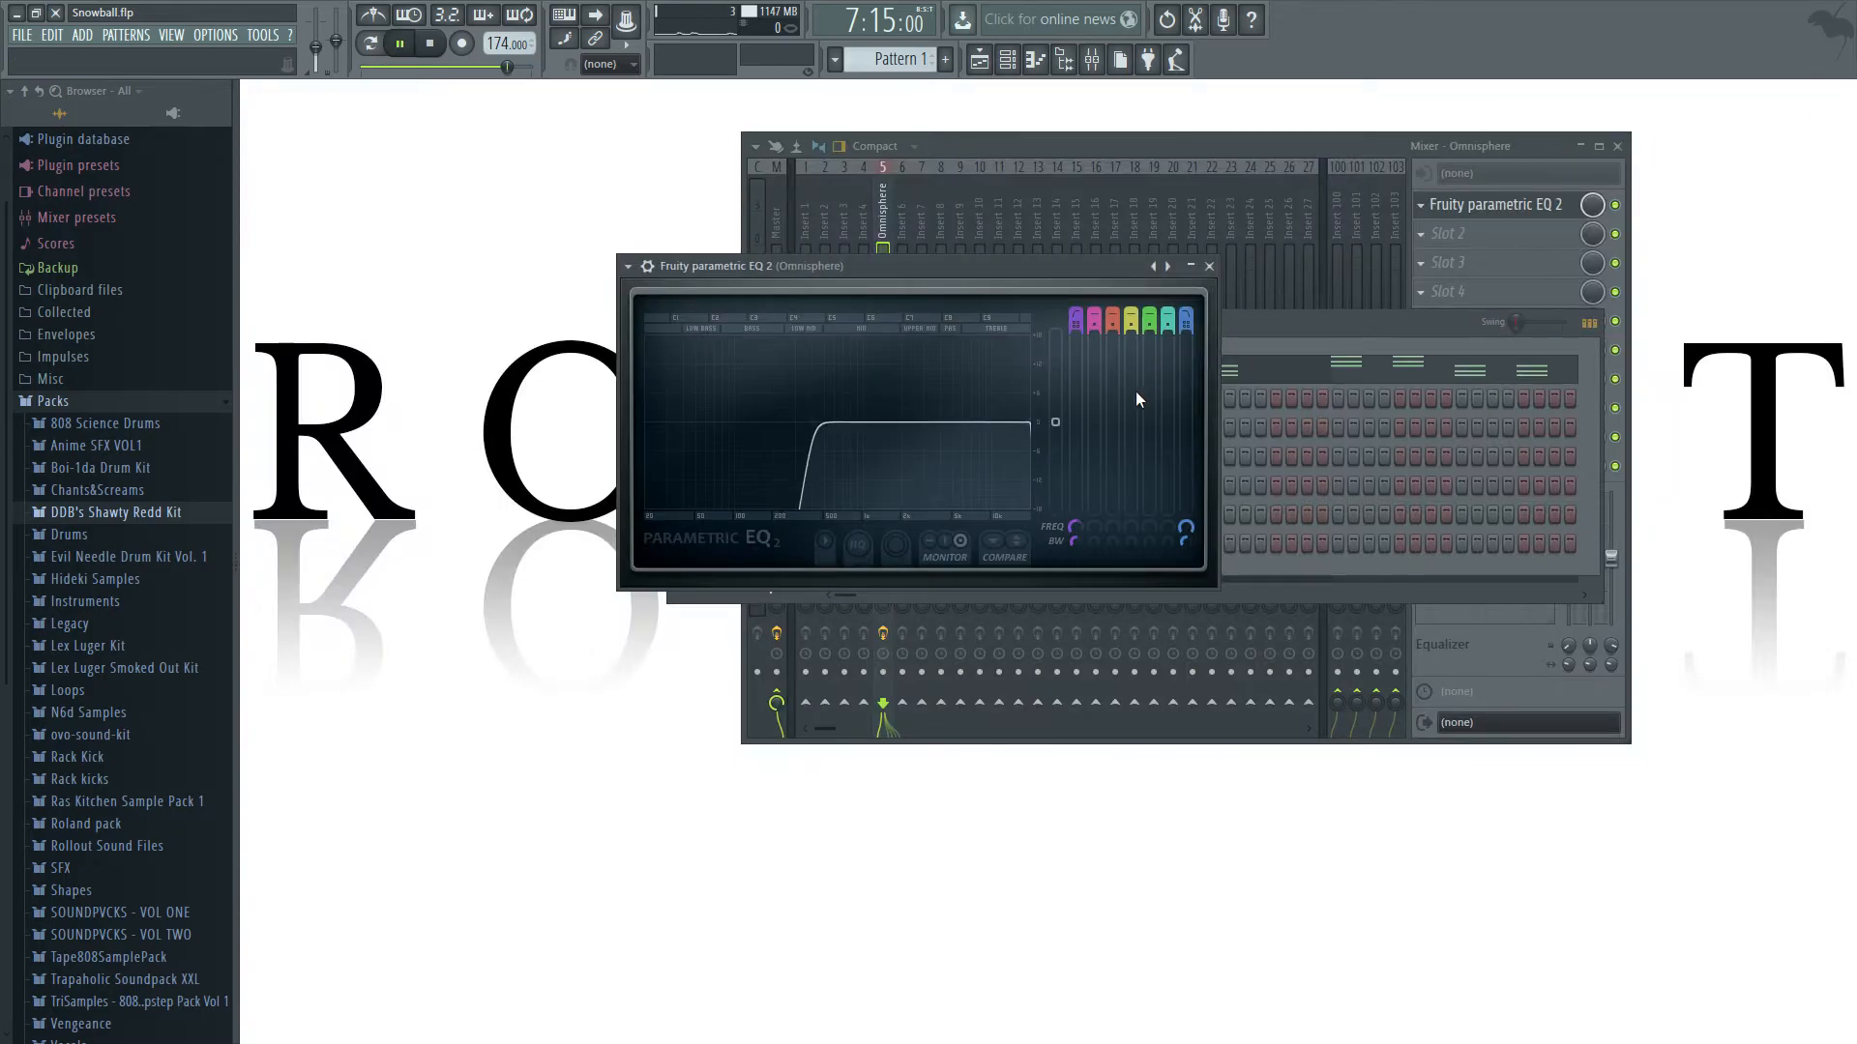
key("space")
key("space")
key("space")
key("F5")
Reshape the band 1 envelope to stay at the top until just before bar 8 and fall to the bottom at bar 9, and audition it.
left_click_drag(354, 246, 683, 248)
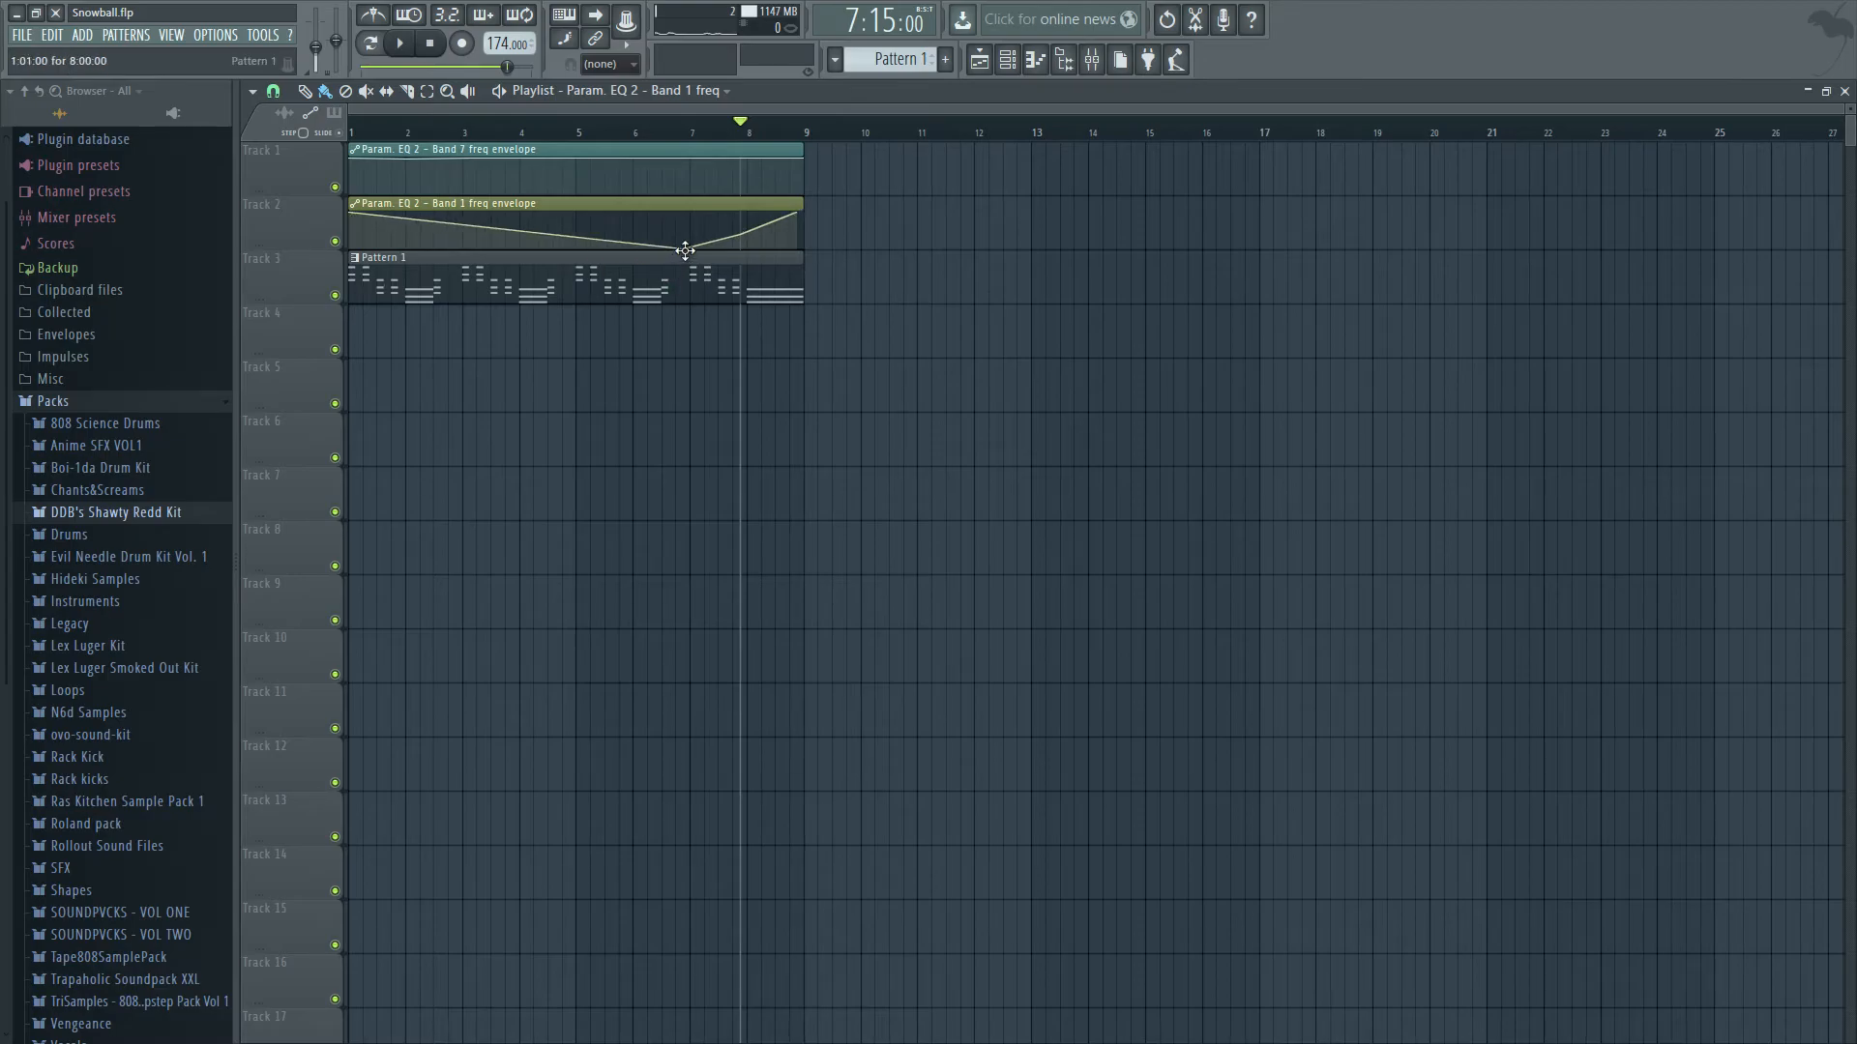
right_click(690, 290)
key("ctrl+z")
right_click(682, 247)
left_click_drag(741, 235, 806, 261)
key("space")
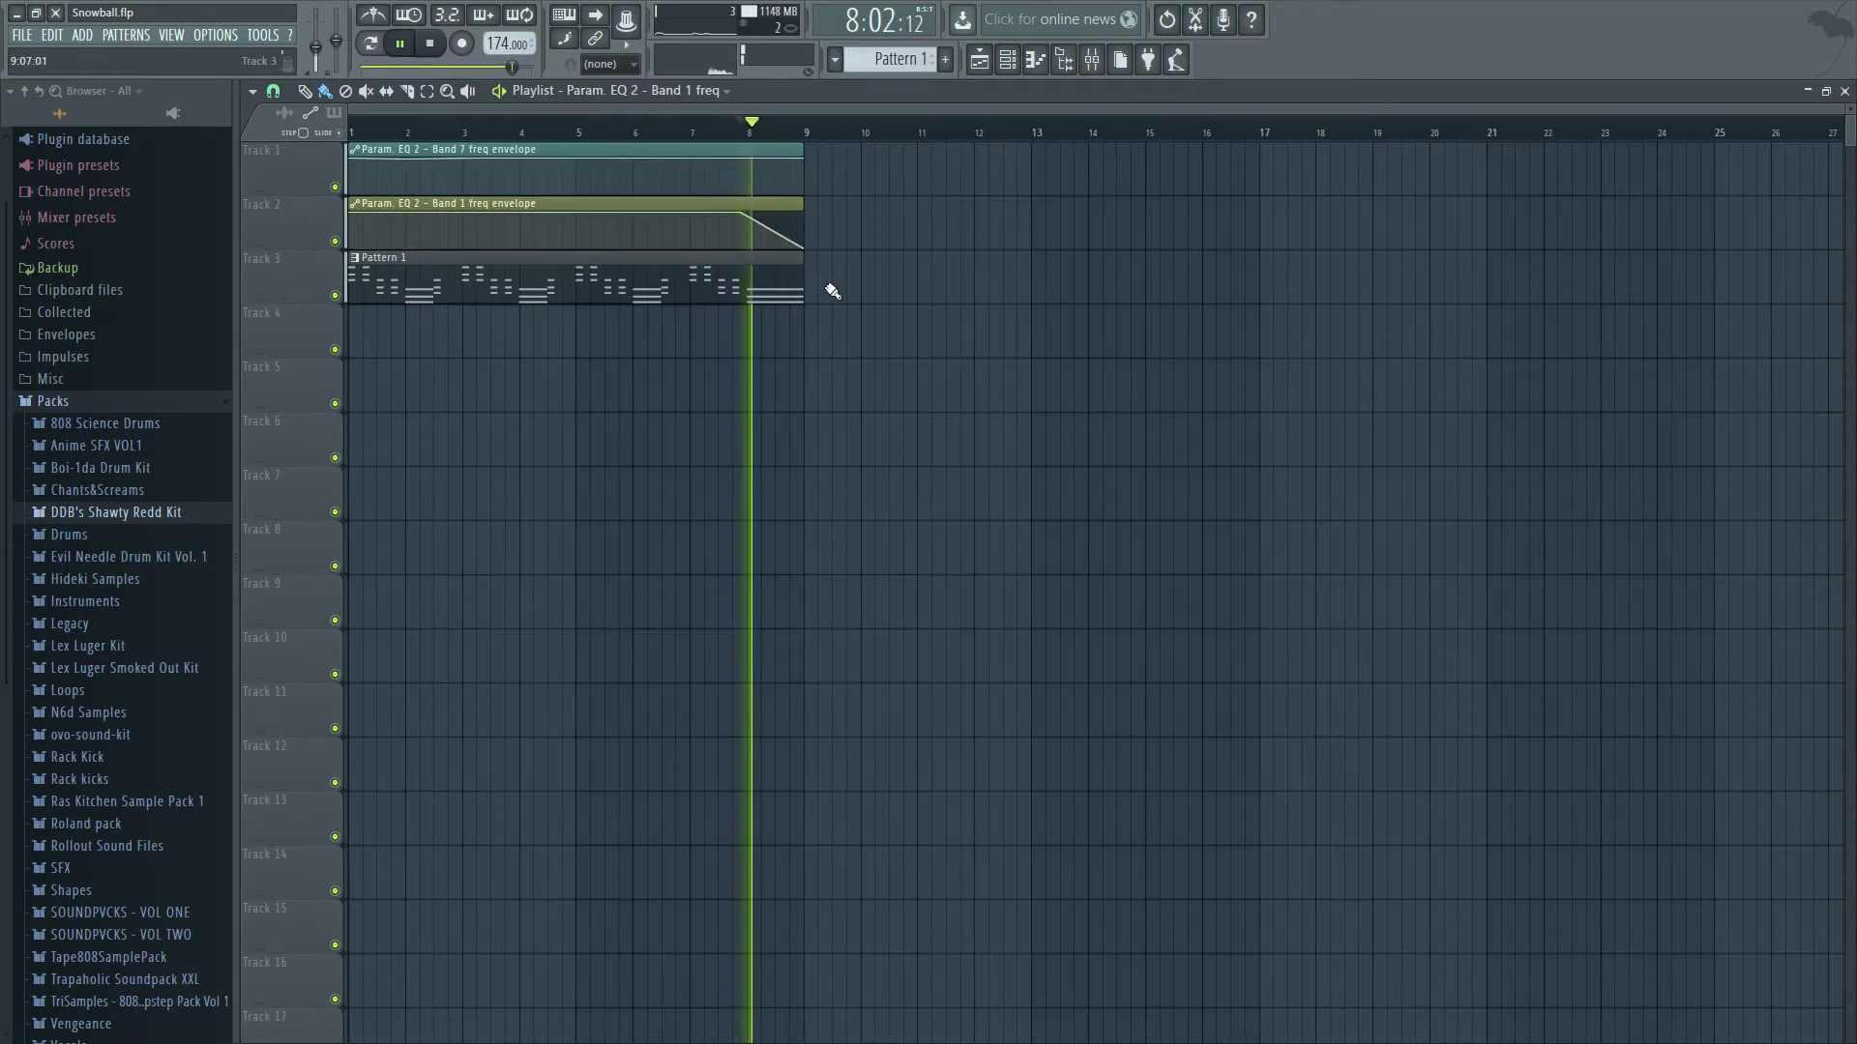
key("space")
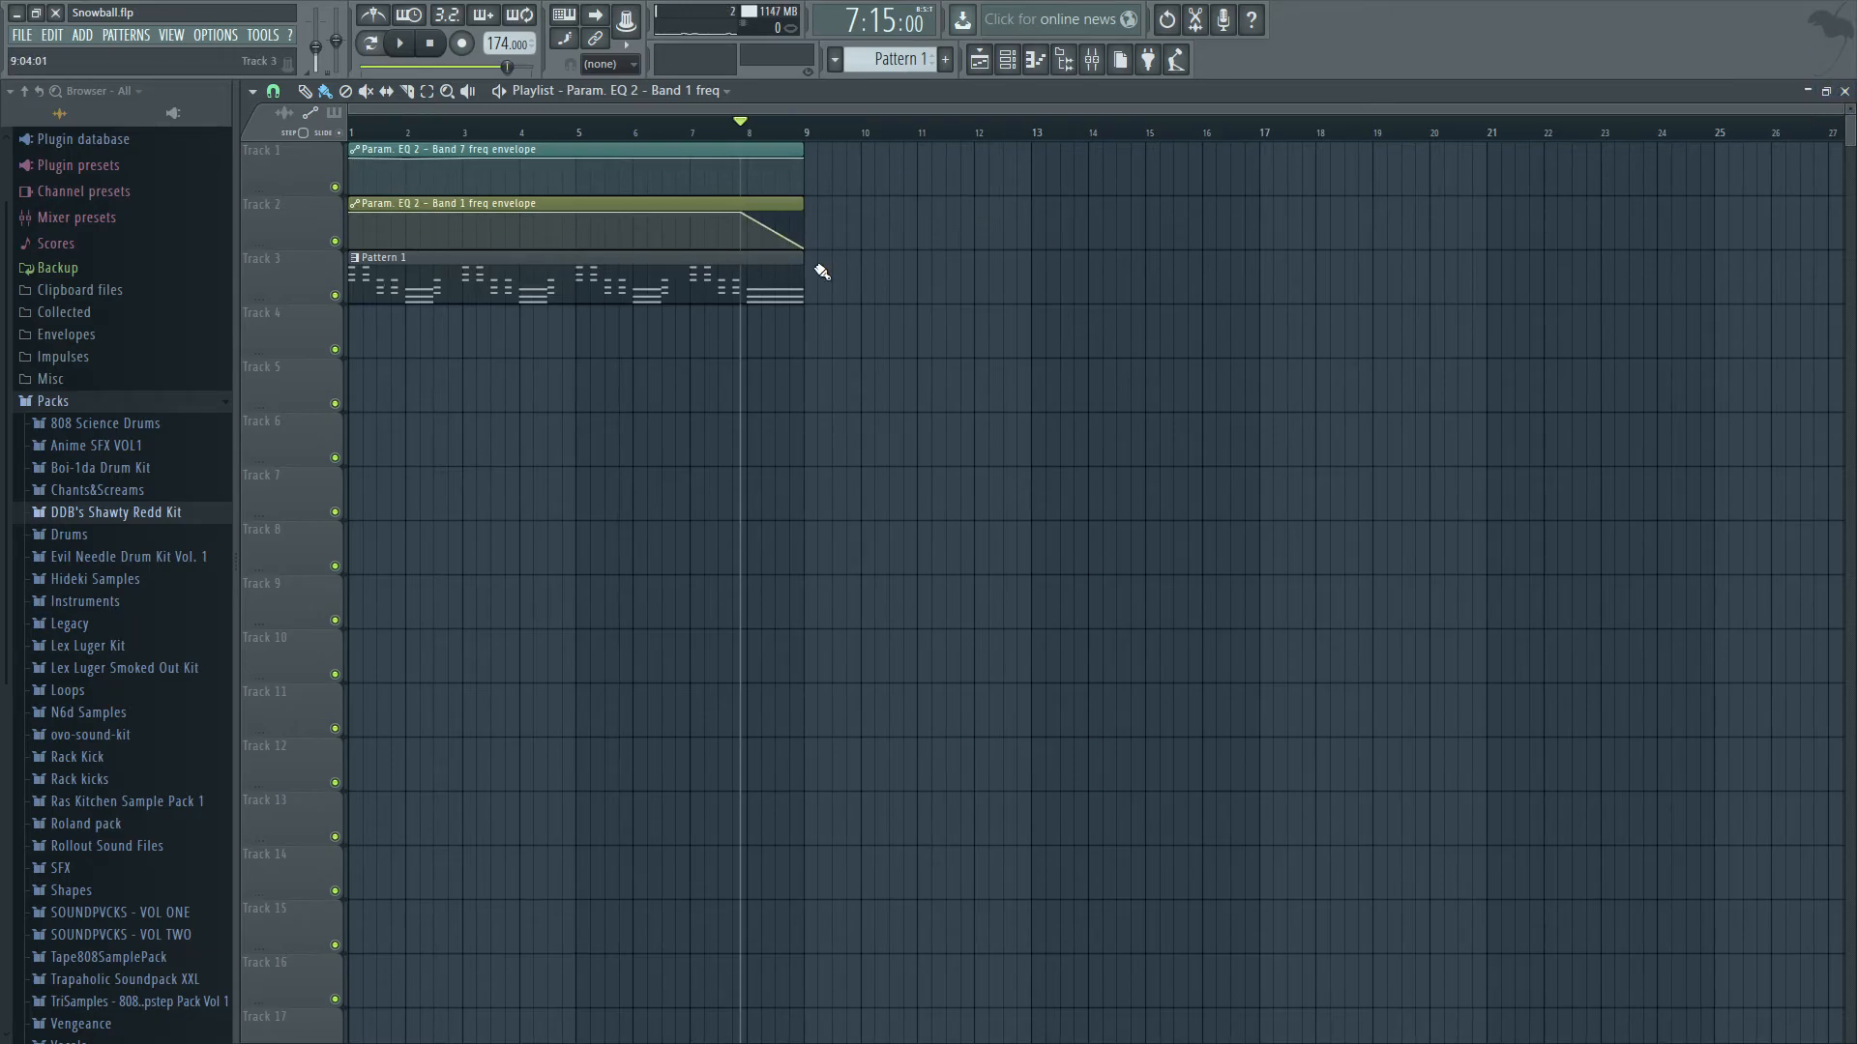
left_click_drag(872, 285, 510, 278)
key("ctrl+d")
Look through the Master, insert and Omnisphere mixer tracks, view Omnisphere's Fruity parametric EQ 2, and return to the playlist.
left_click(1844, 93)
left_click(1315, 150)
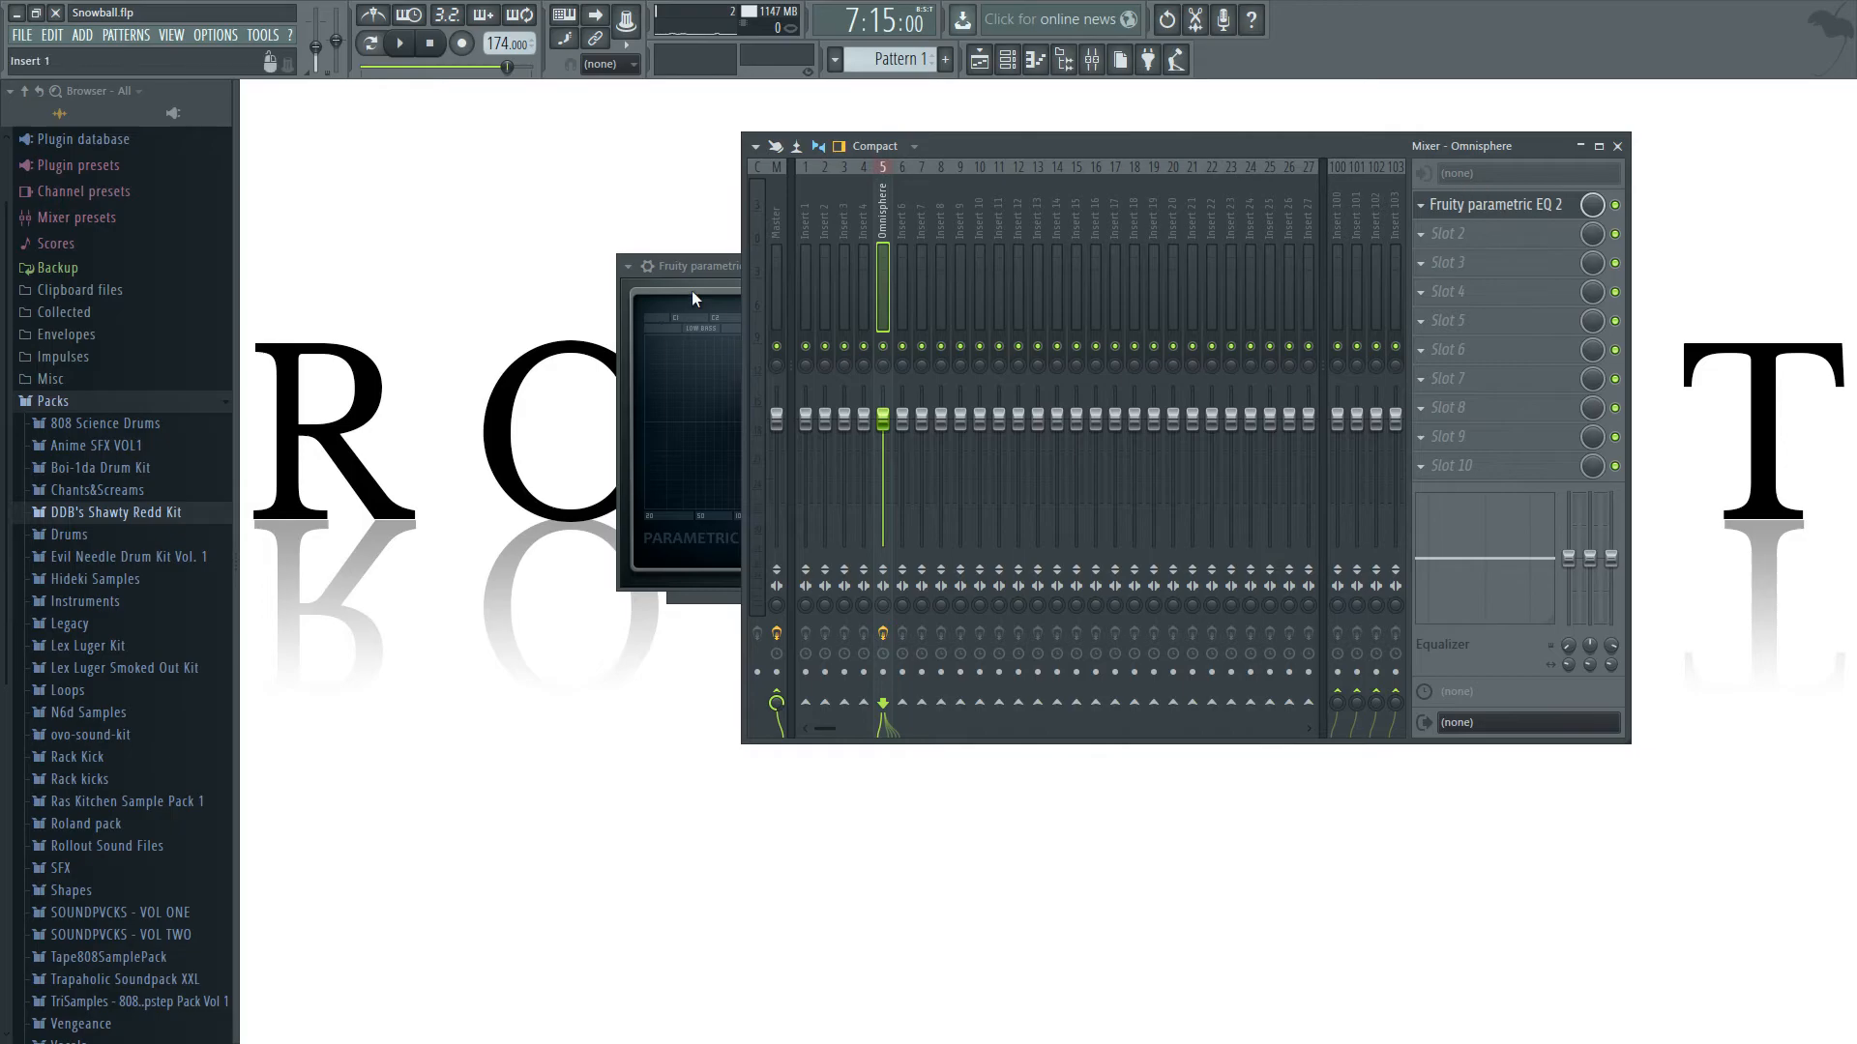
left_click(783, 201)
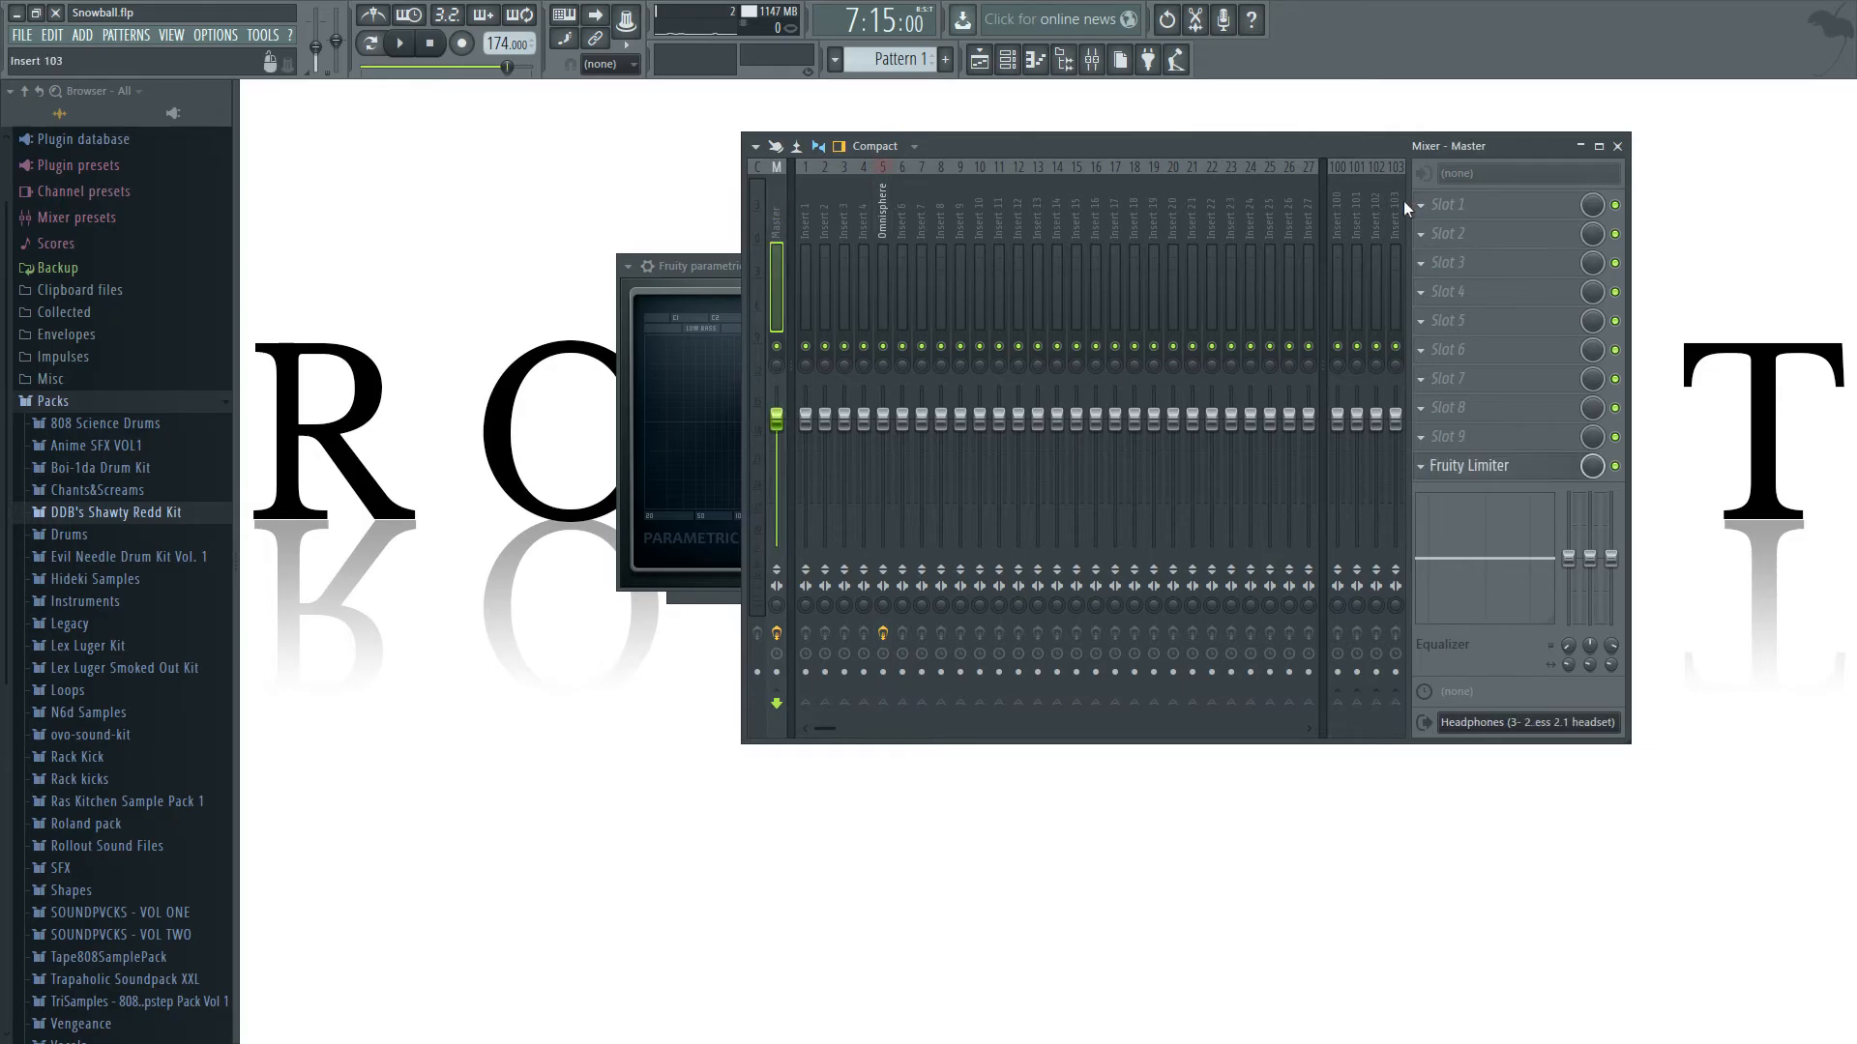
left_click(805, 222)
left_click(945, 225)
left_click(882, 219)
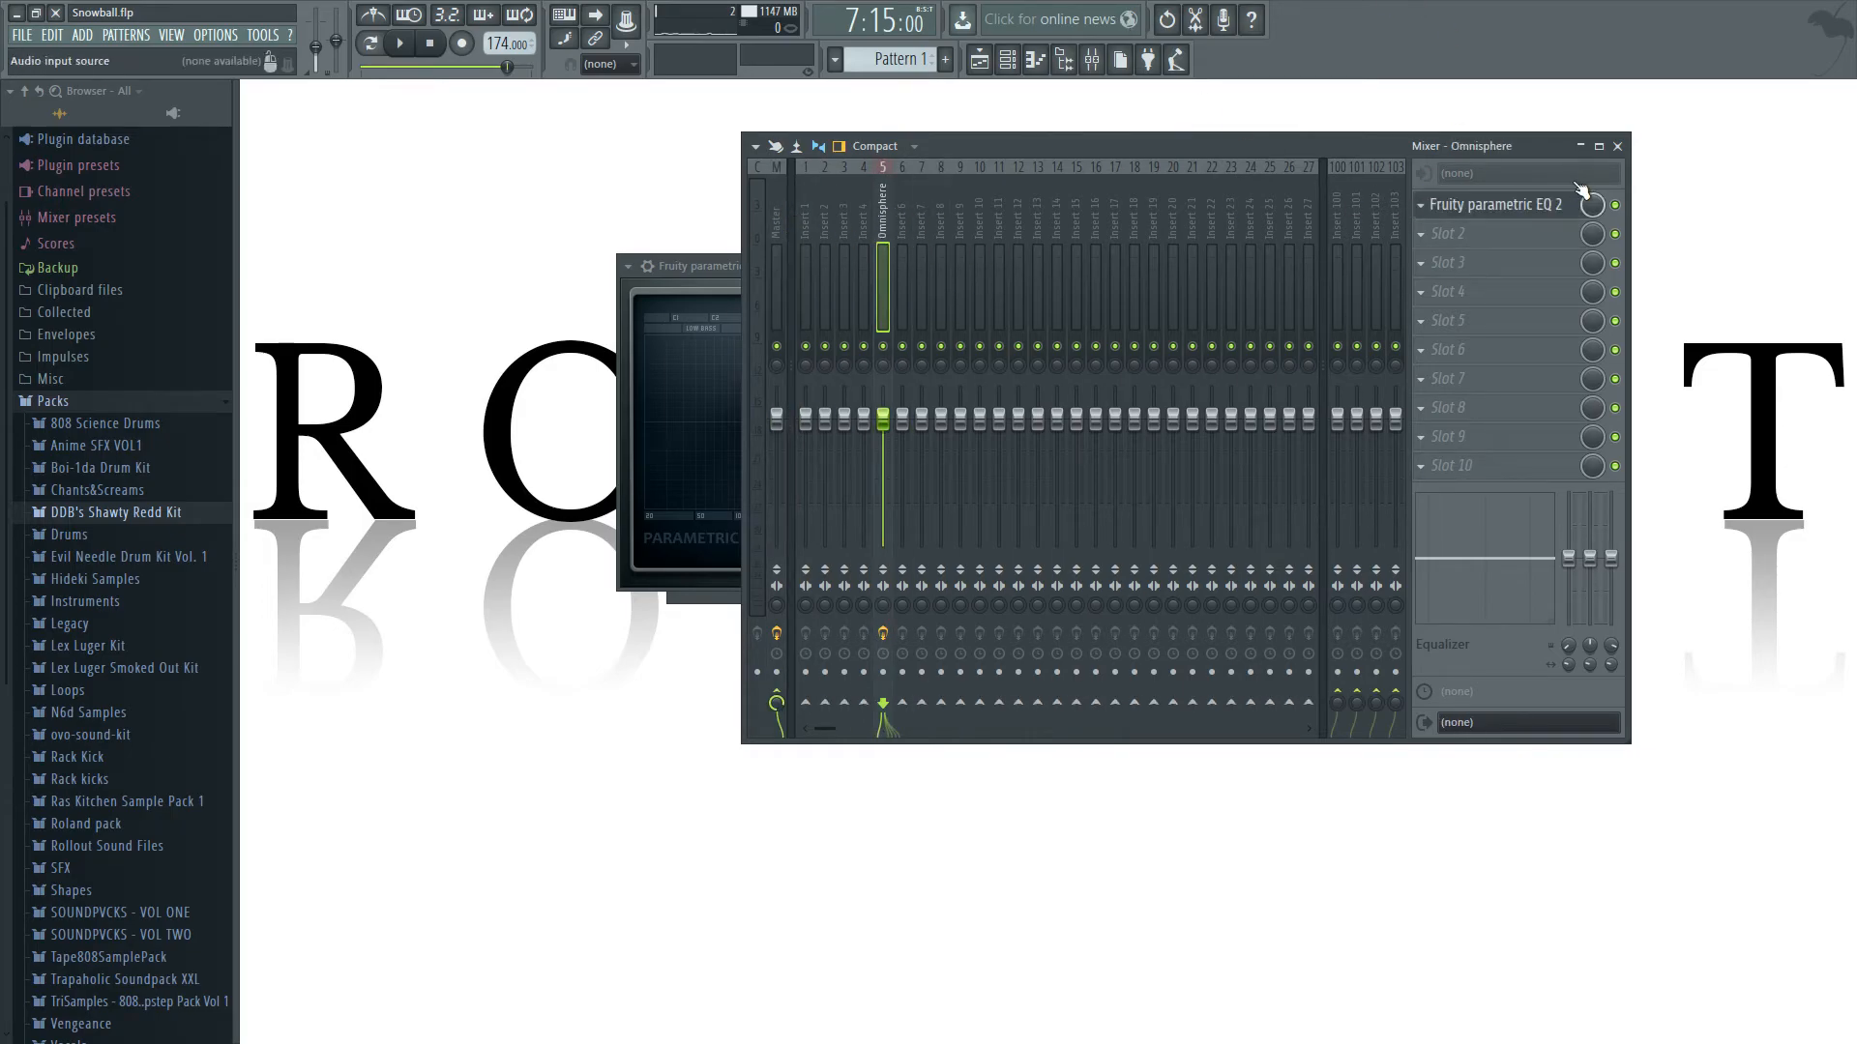
left_click(1509, 205)
left_click(1509, 205)
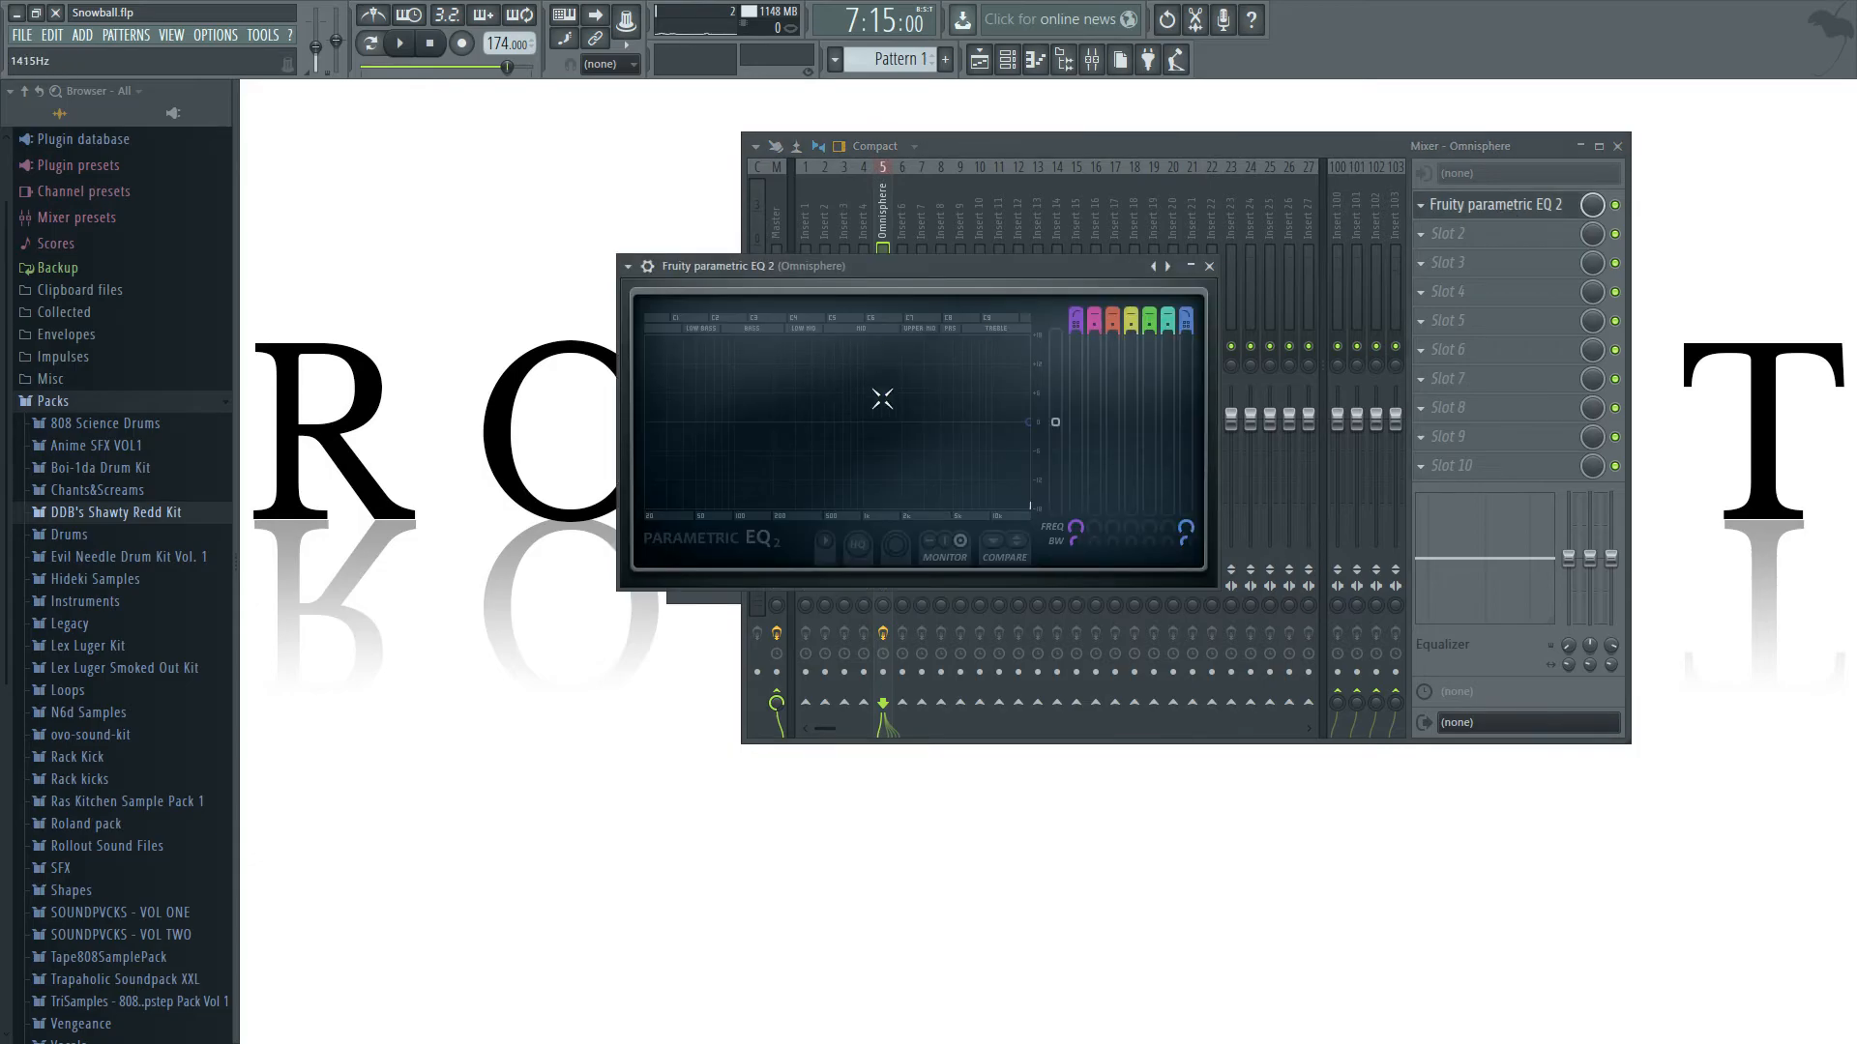
left_click(979, 59)
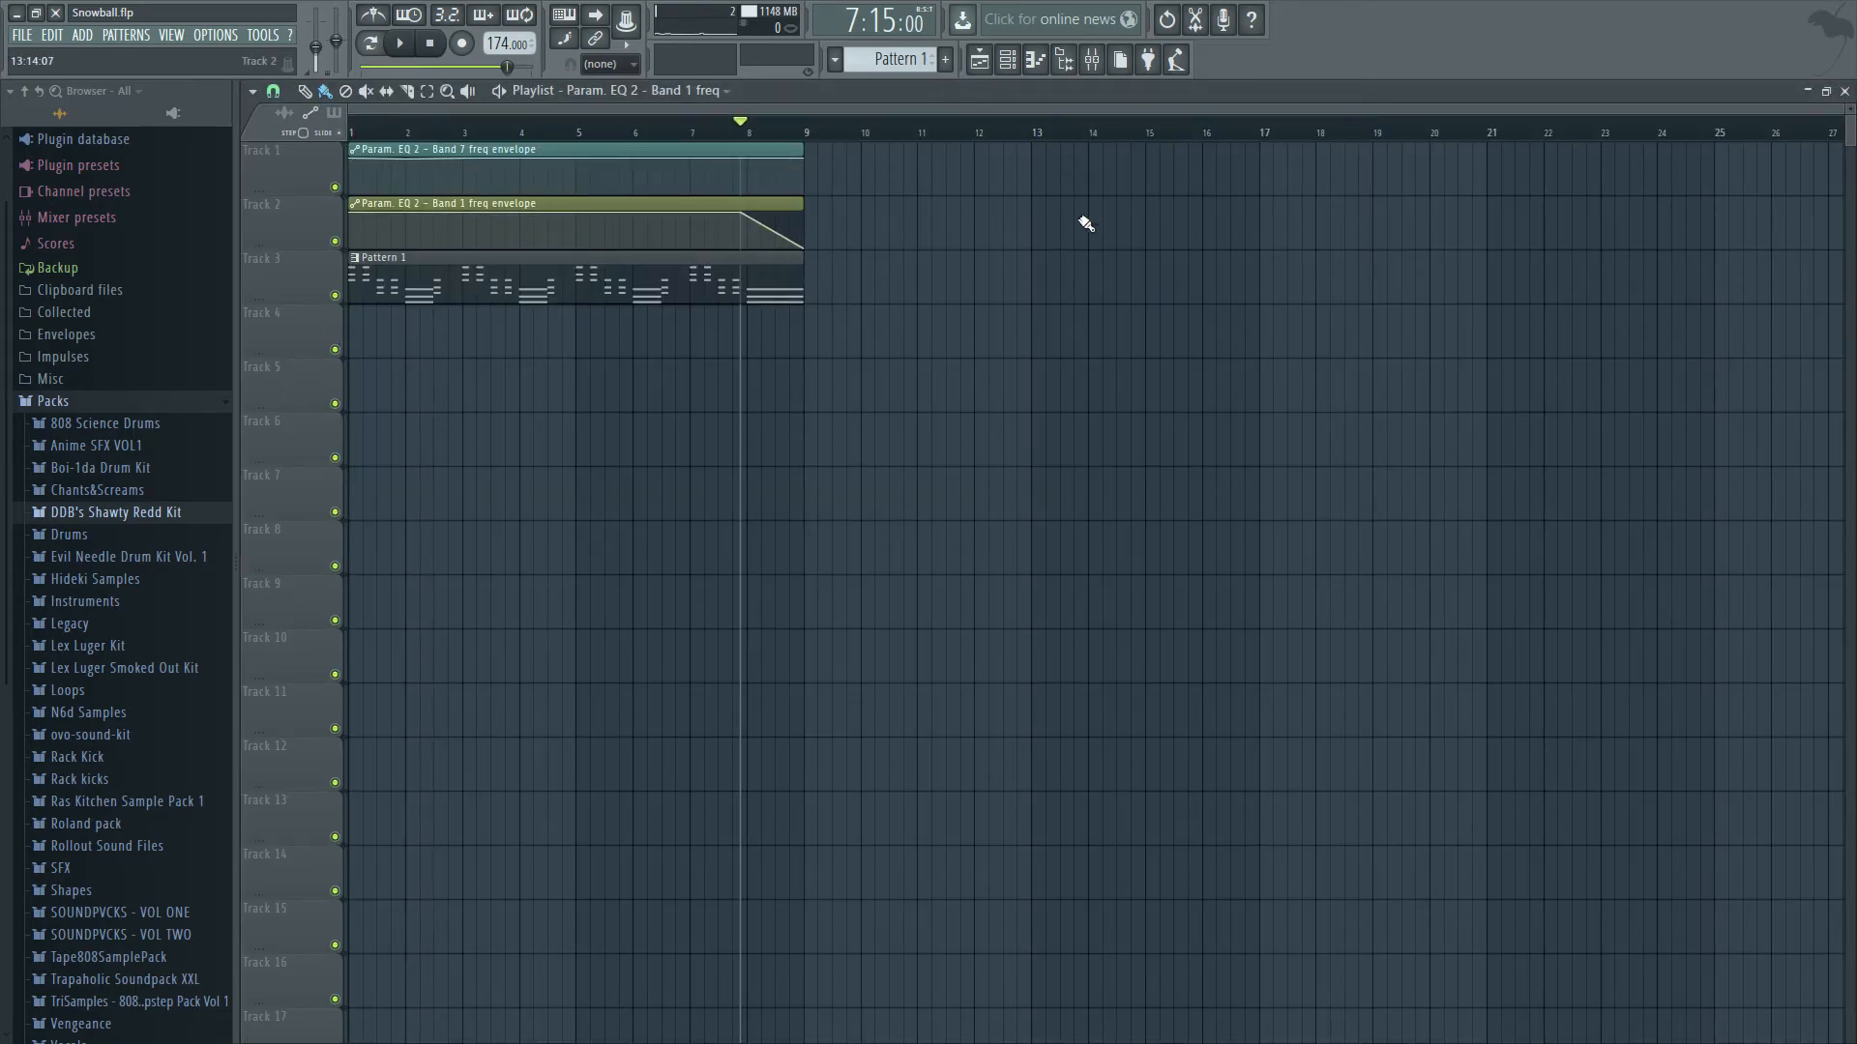
Audition the band 1 drop, and try starting it about halfway through bar 8 for a steeper fall.
key("space")
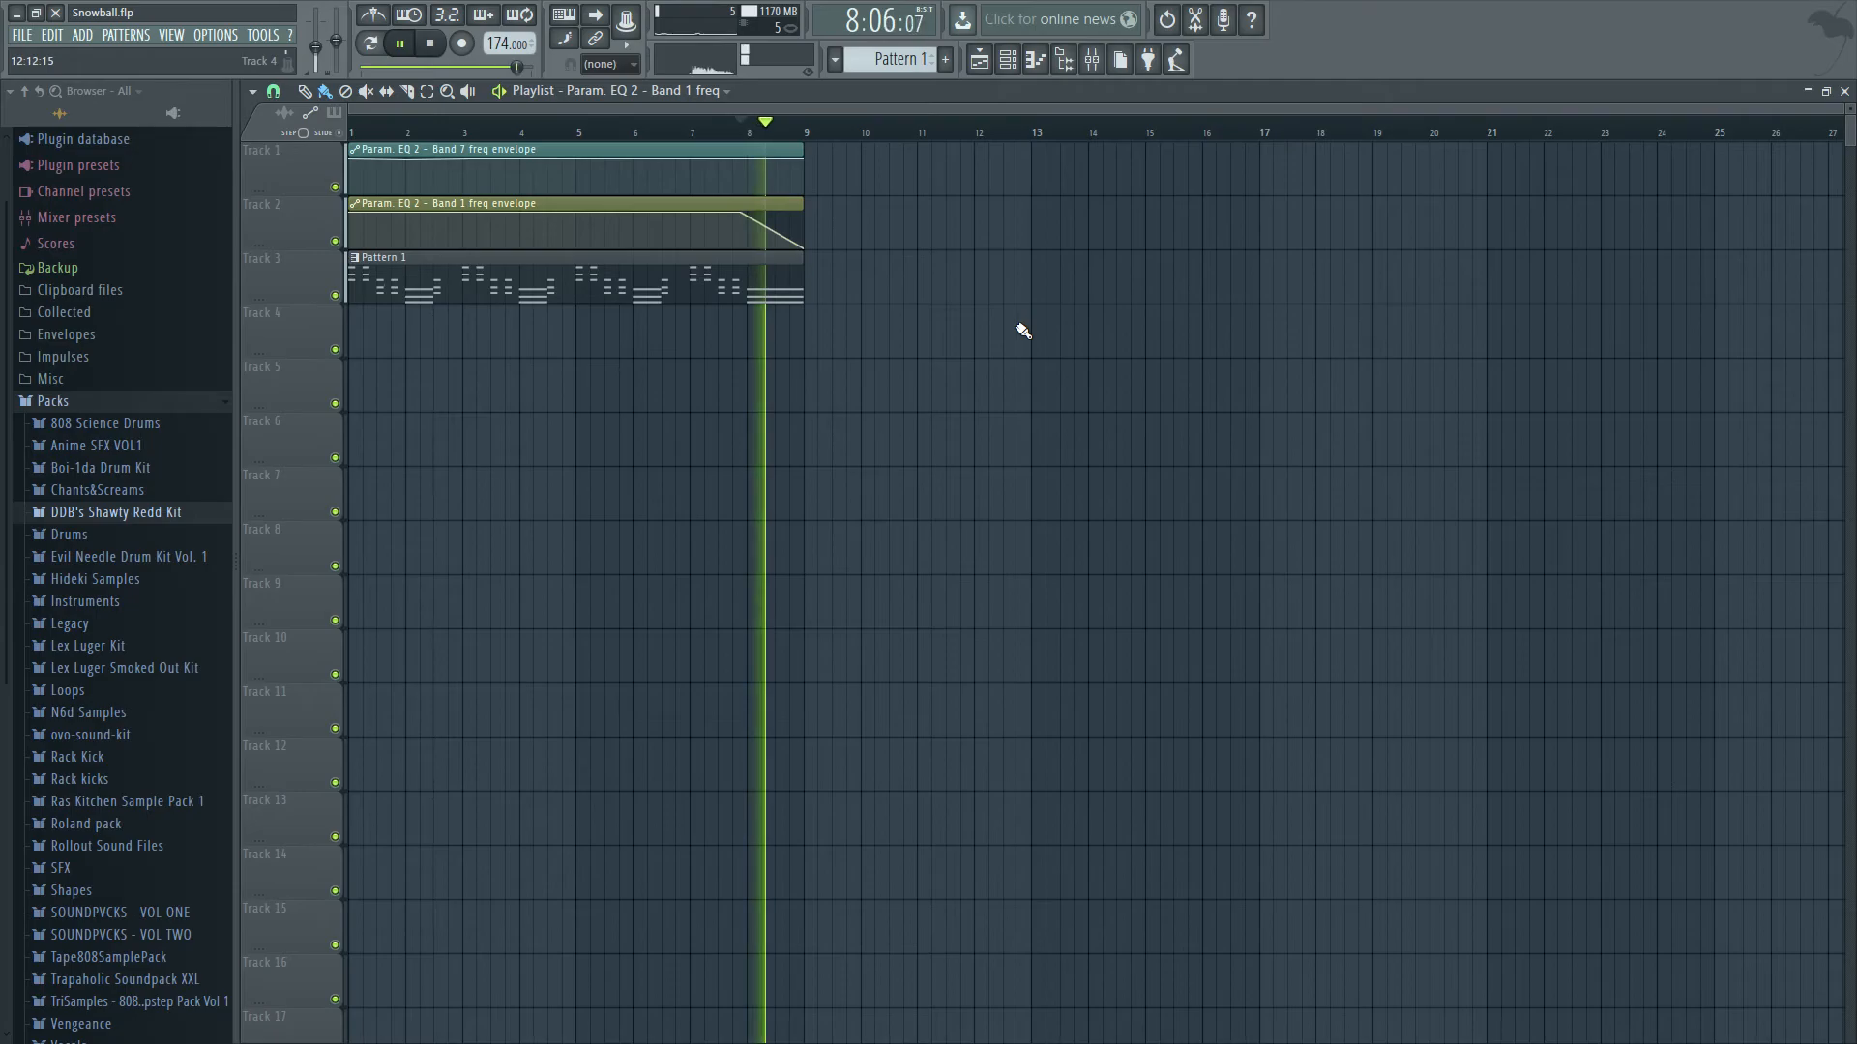
key("space")
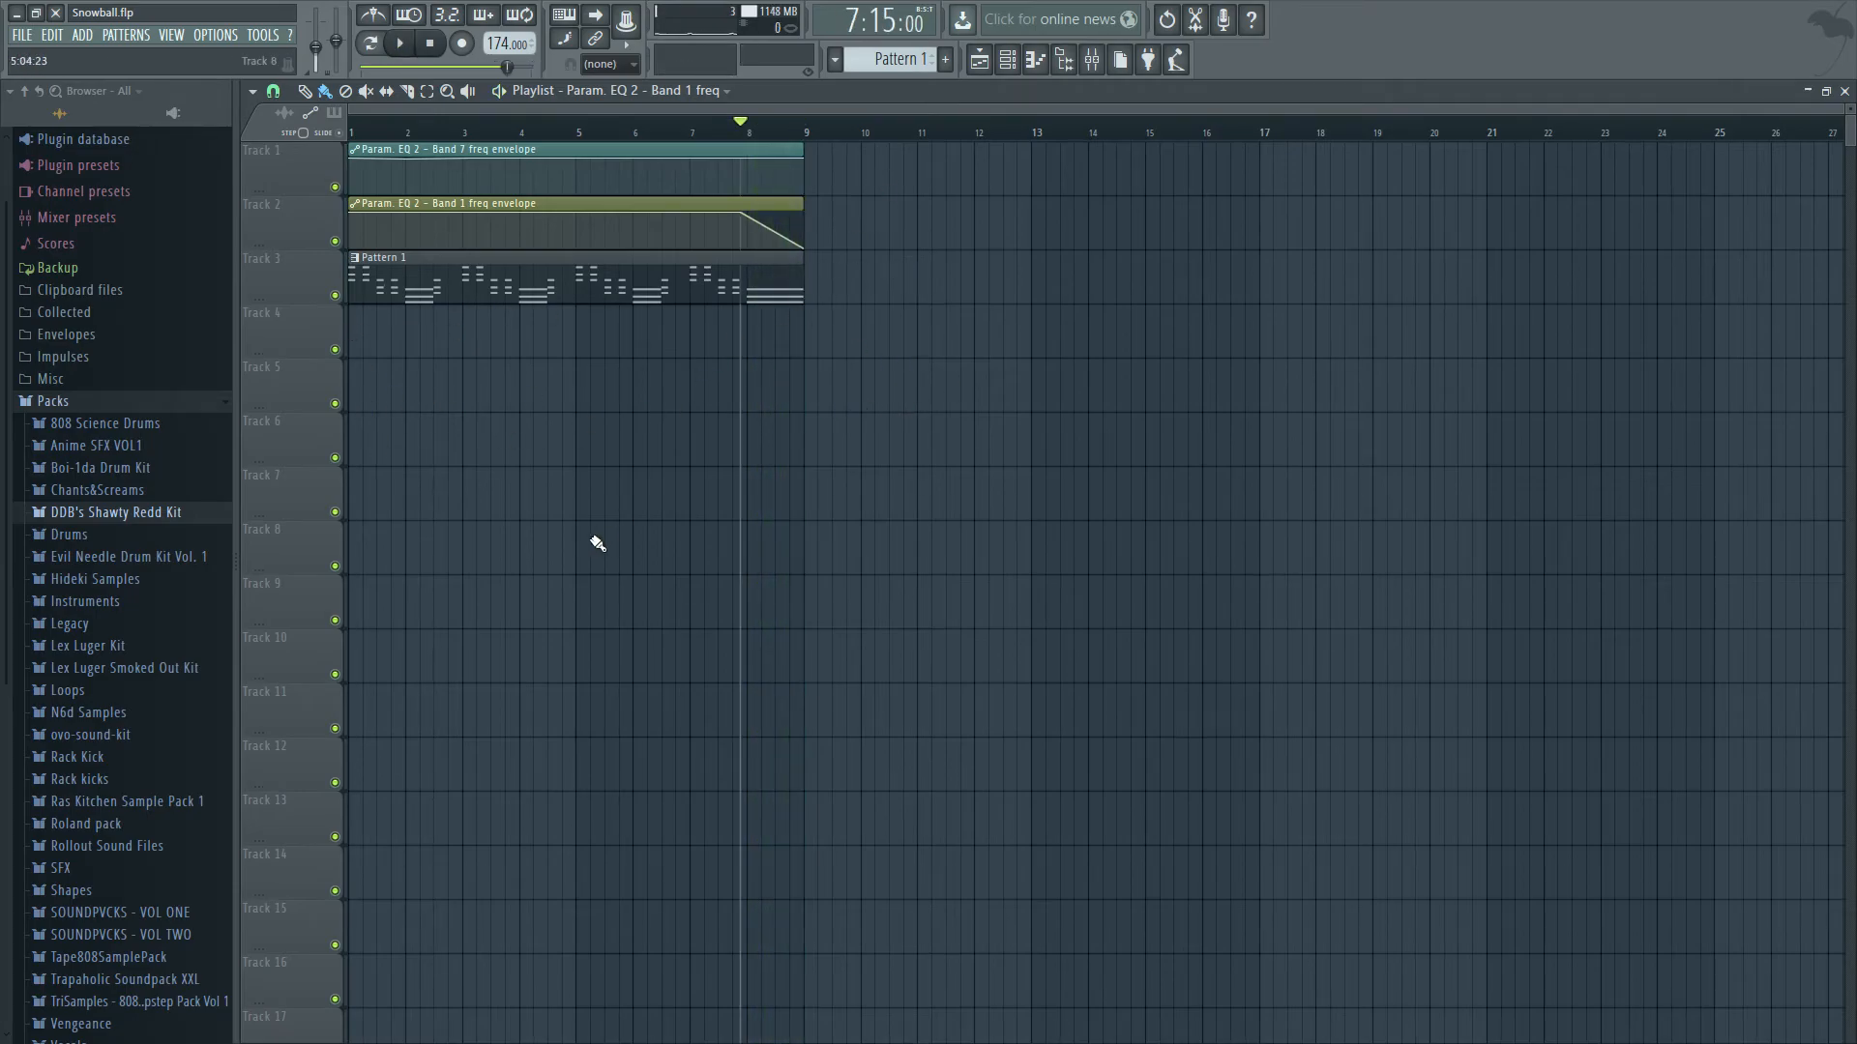
left_click_drag(771, 207, 796, 236)
key("space")
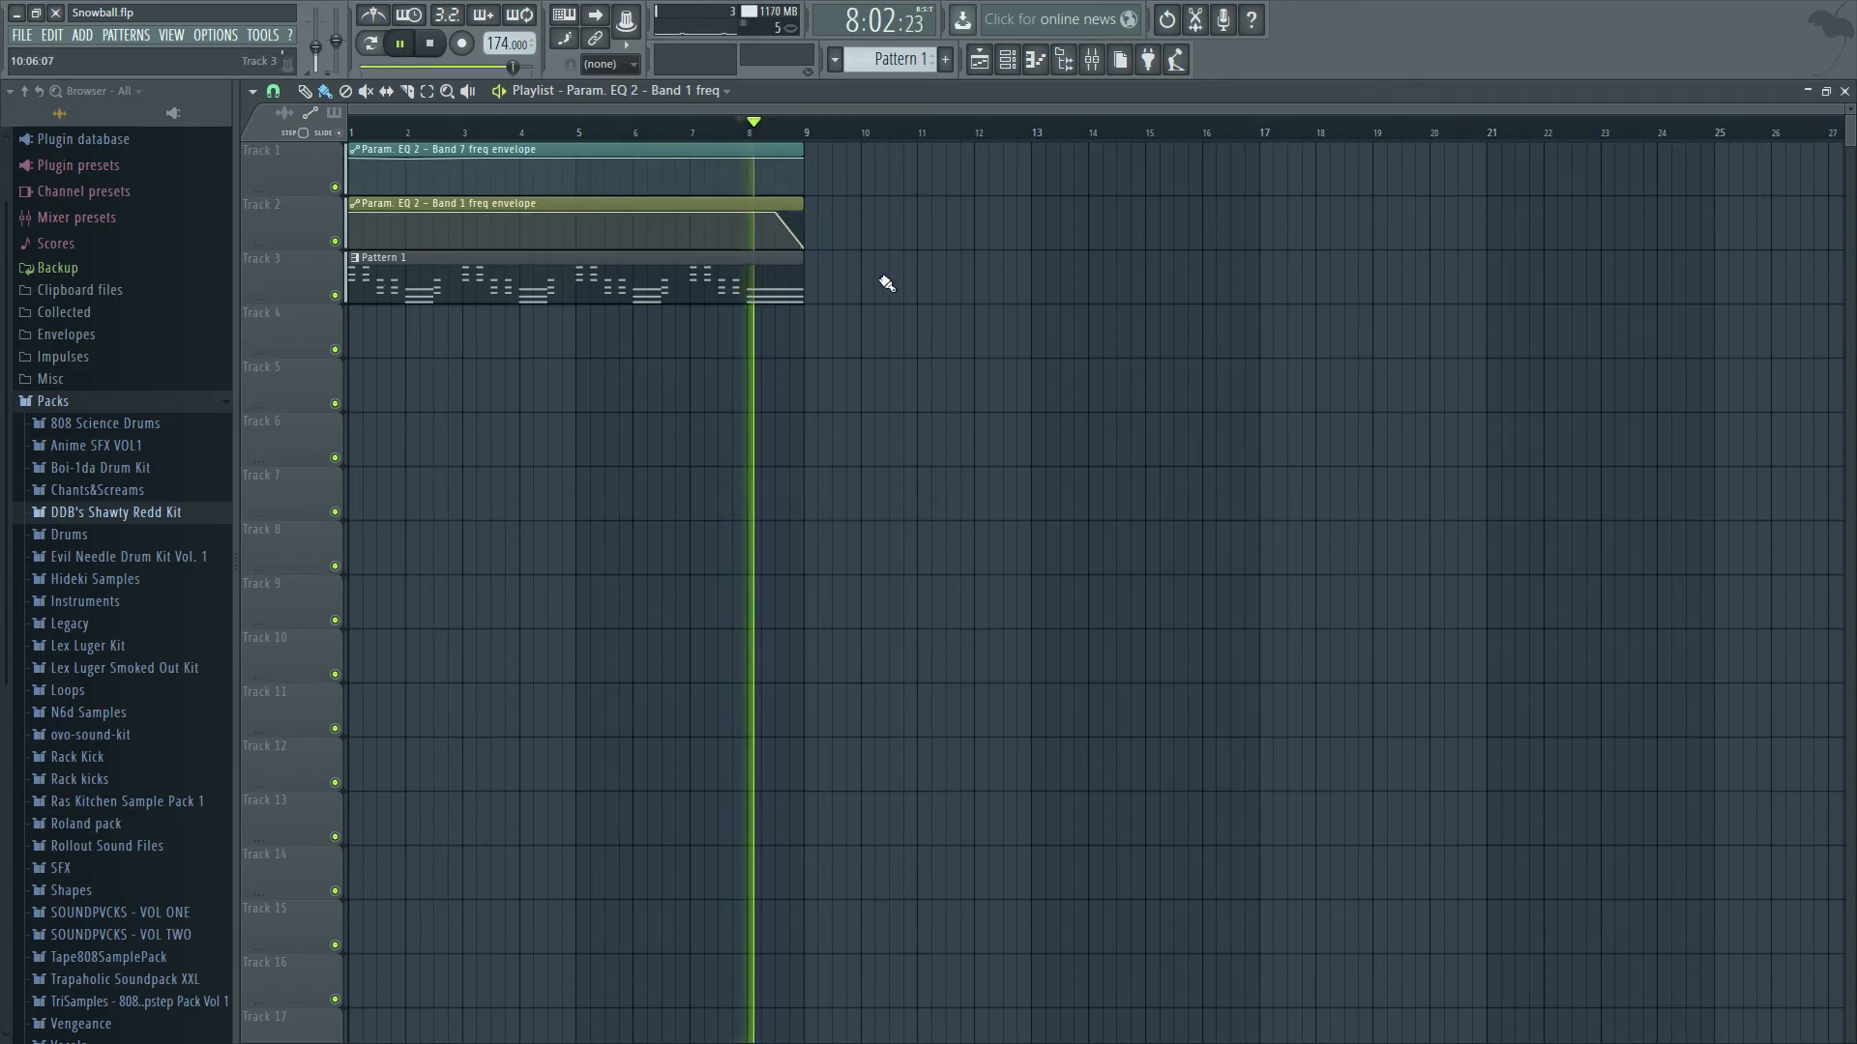
key("space")
Make the band 1 envelope fall from the top just before bar 8 to the bottom just before bar 9, and audition it.
key("space")
left_click_drag(775, 214, 799, 253)
key("space")
key("space")
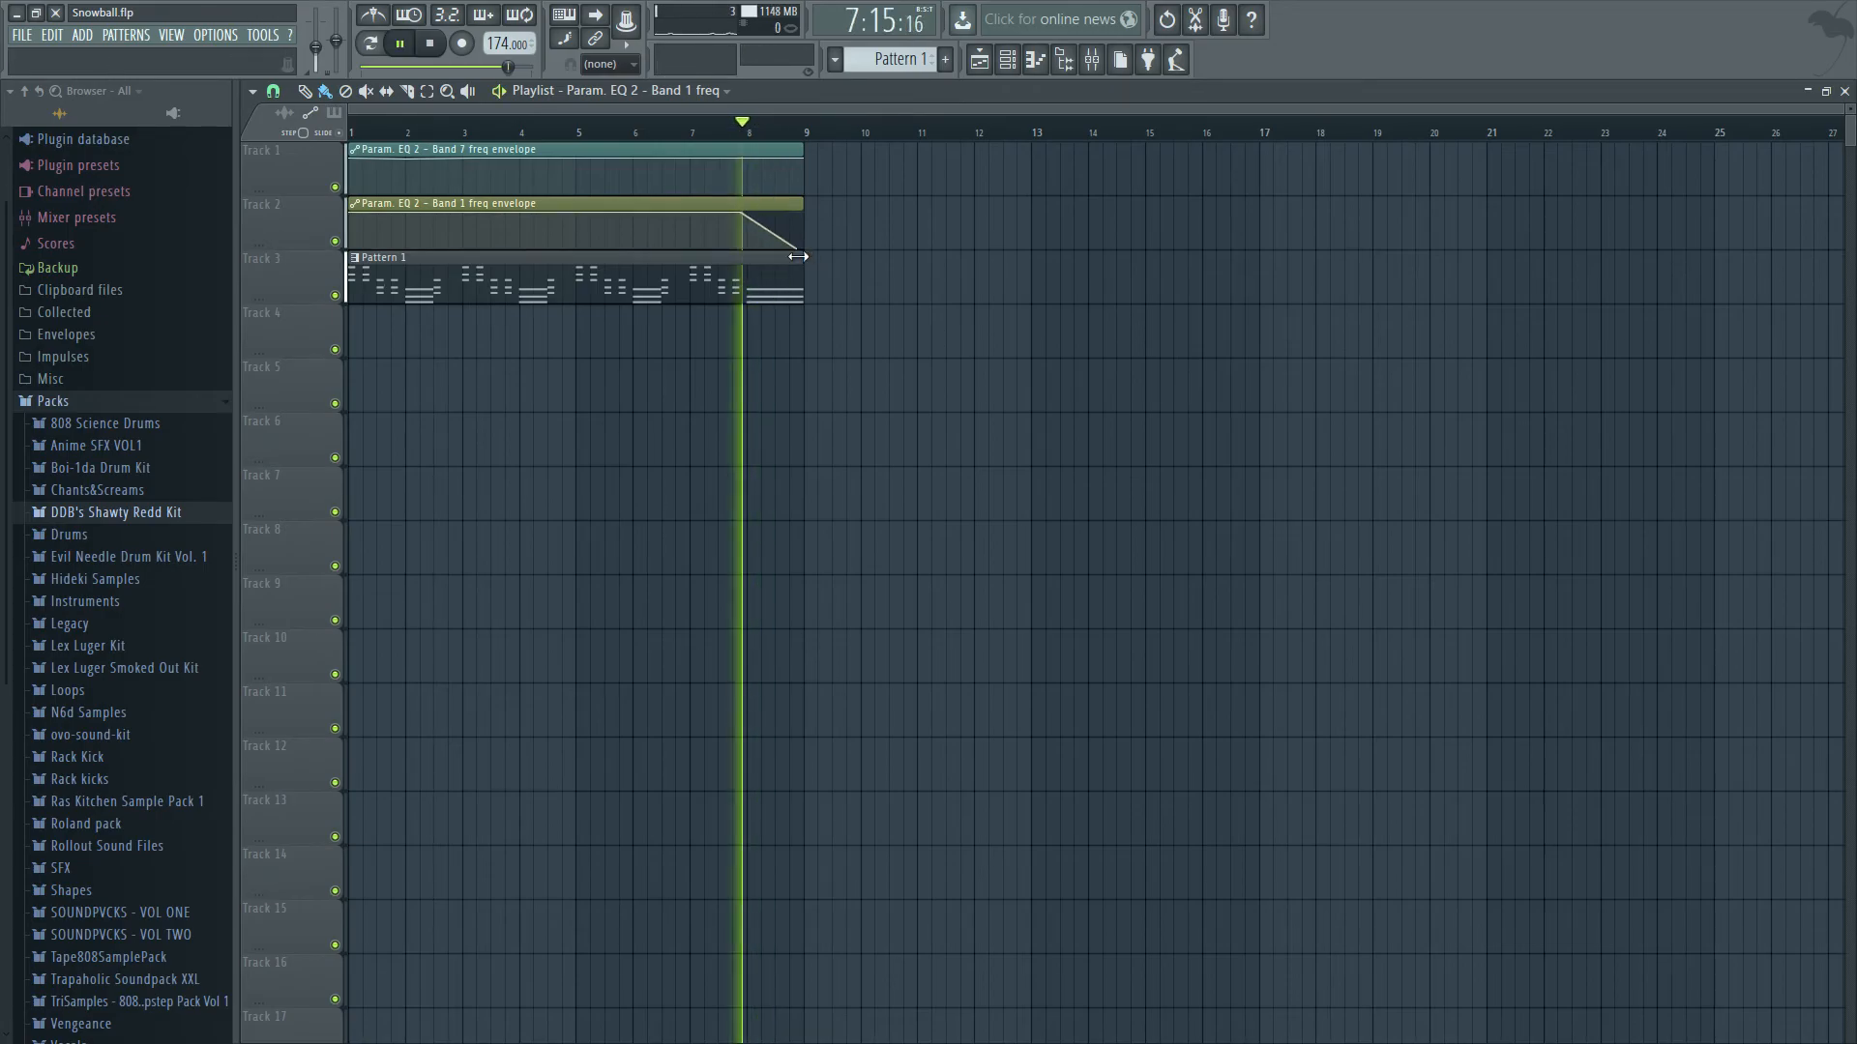
key("space")
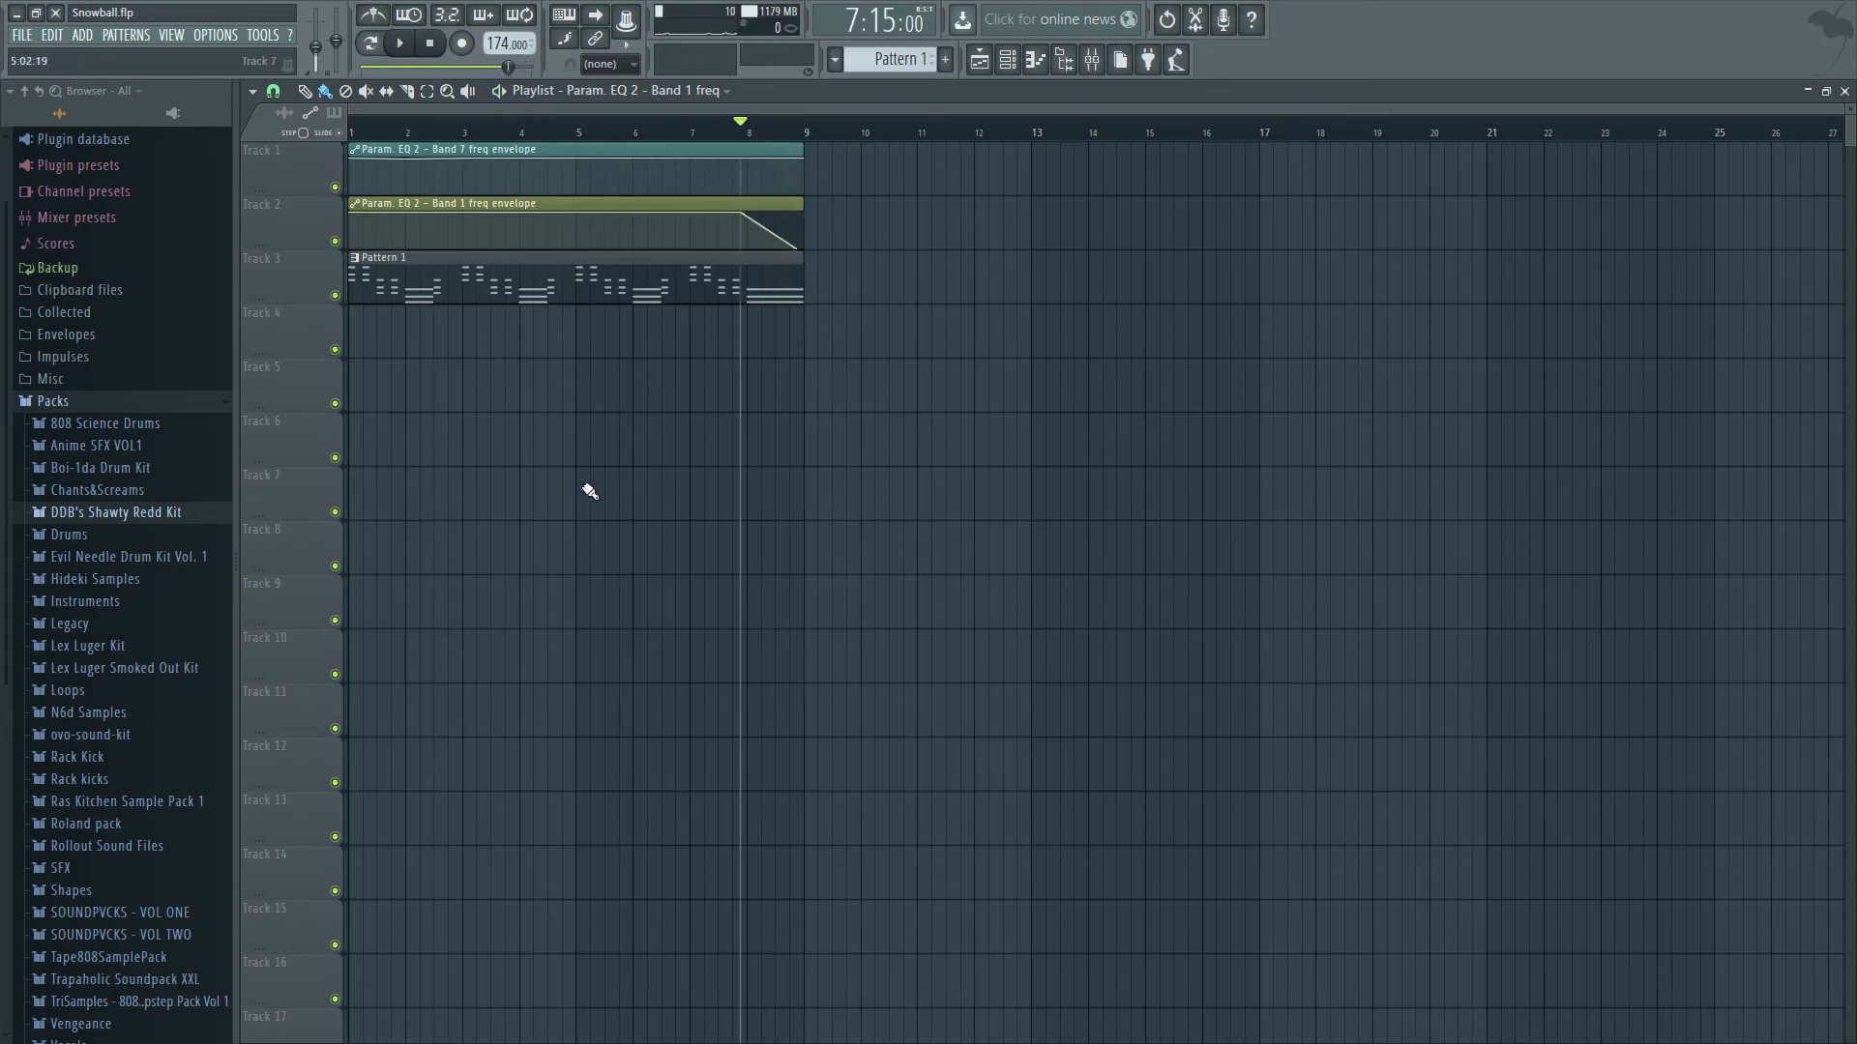
View insert 22, the Master track and another insert track in the mixer, and return to the playlist.
left_click(1844, 91)
left_click(1207, 275)
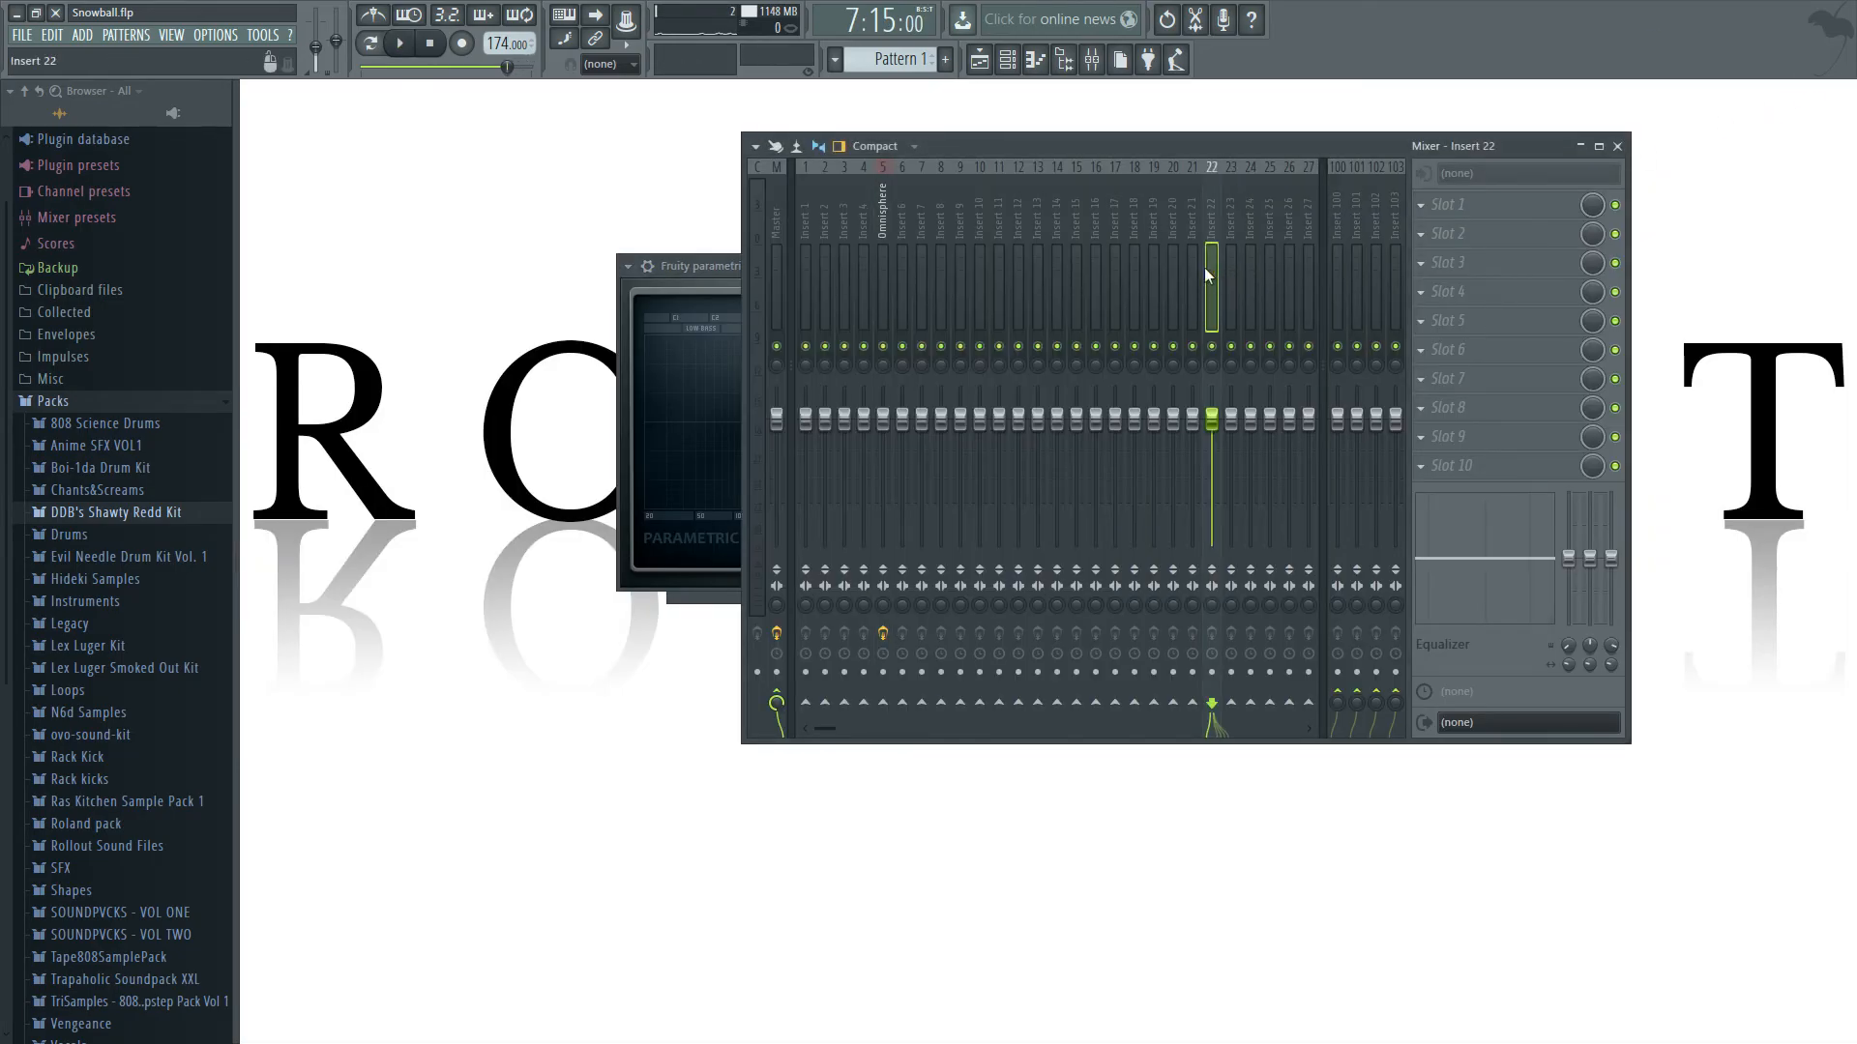
left_click(779, 208)
left_click(979, 59)
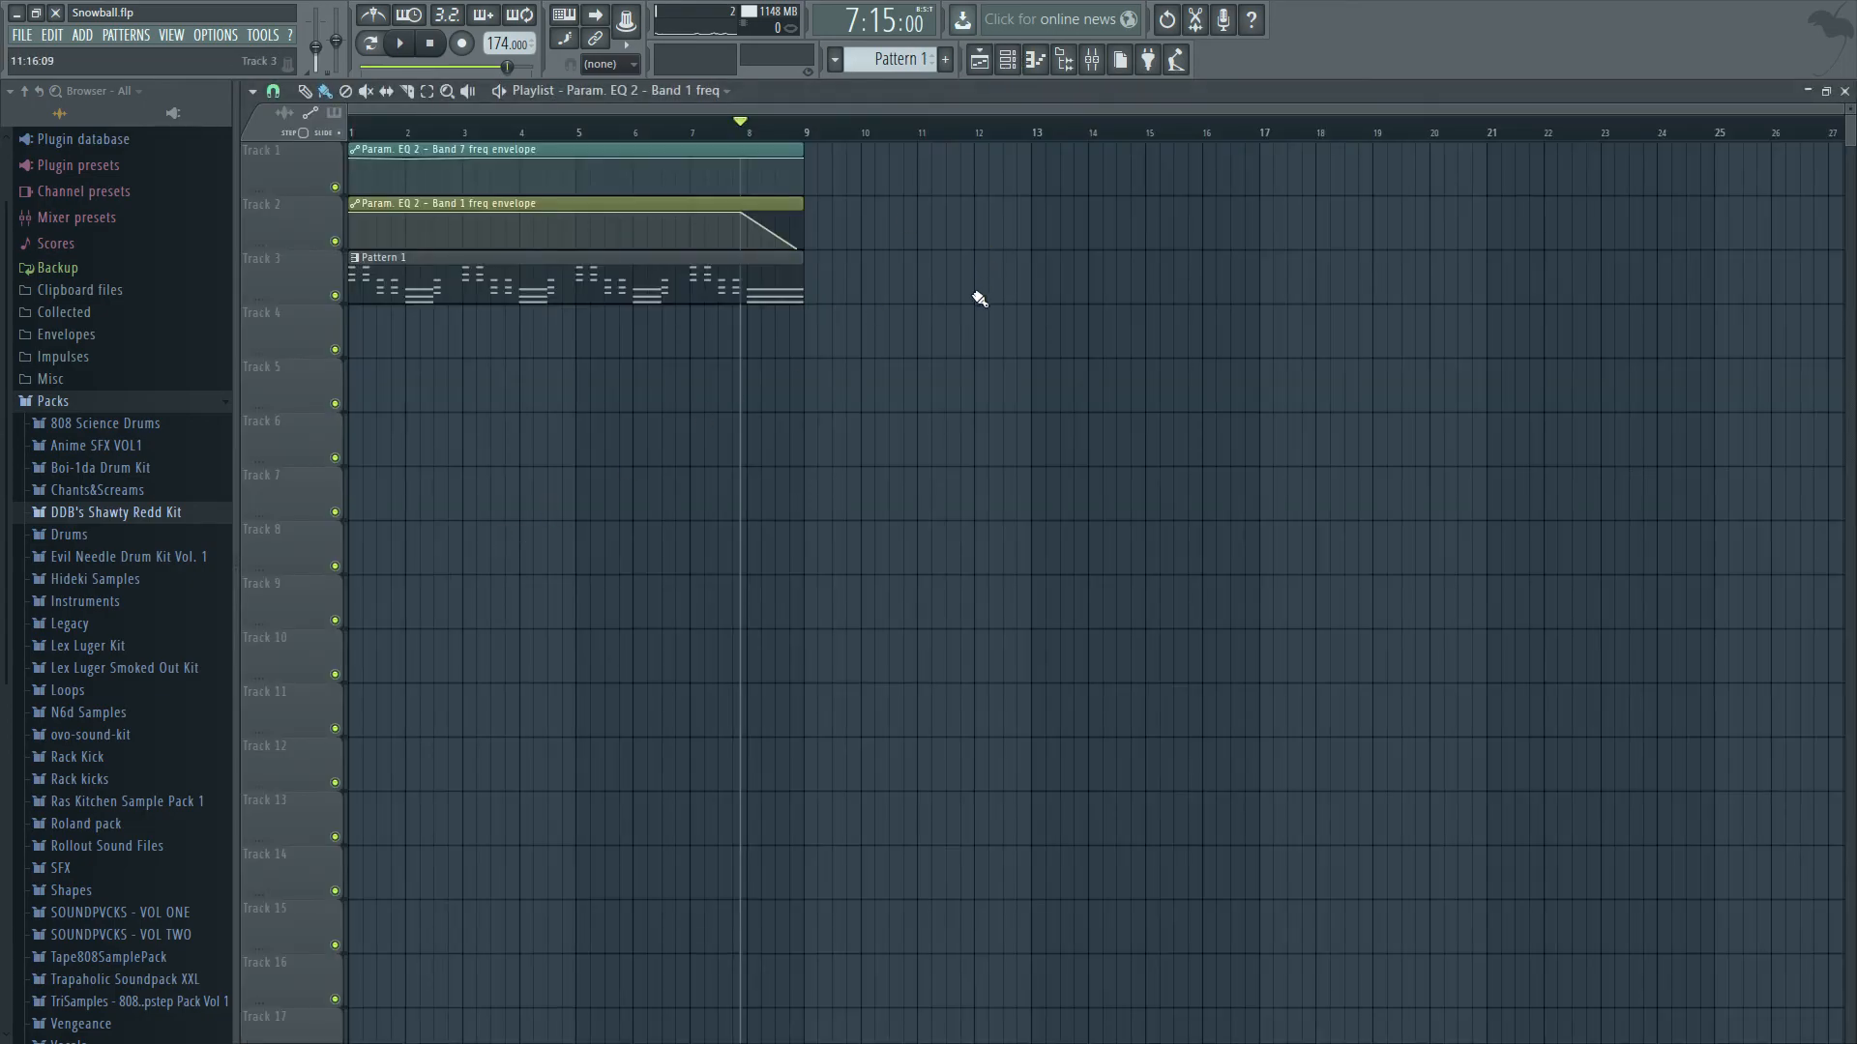
left_click(1844, 91)
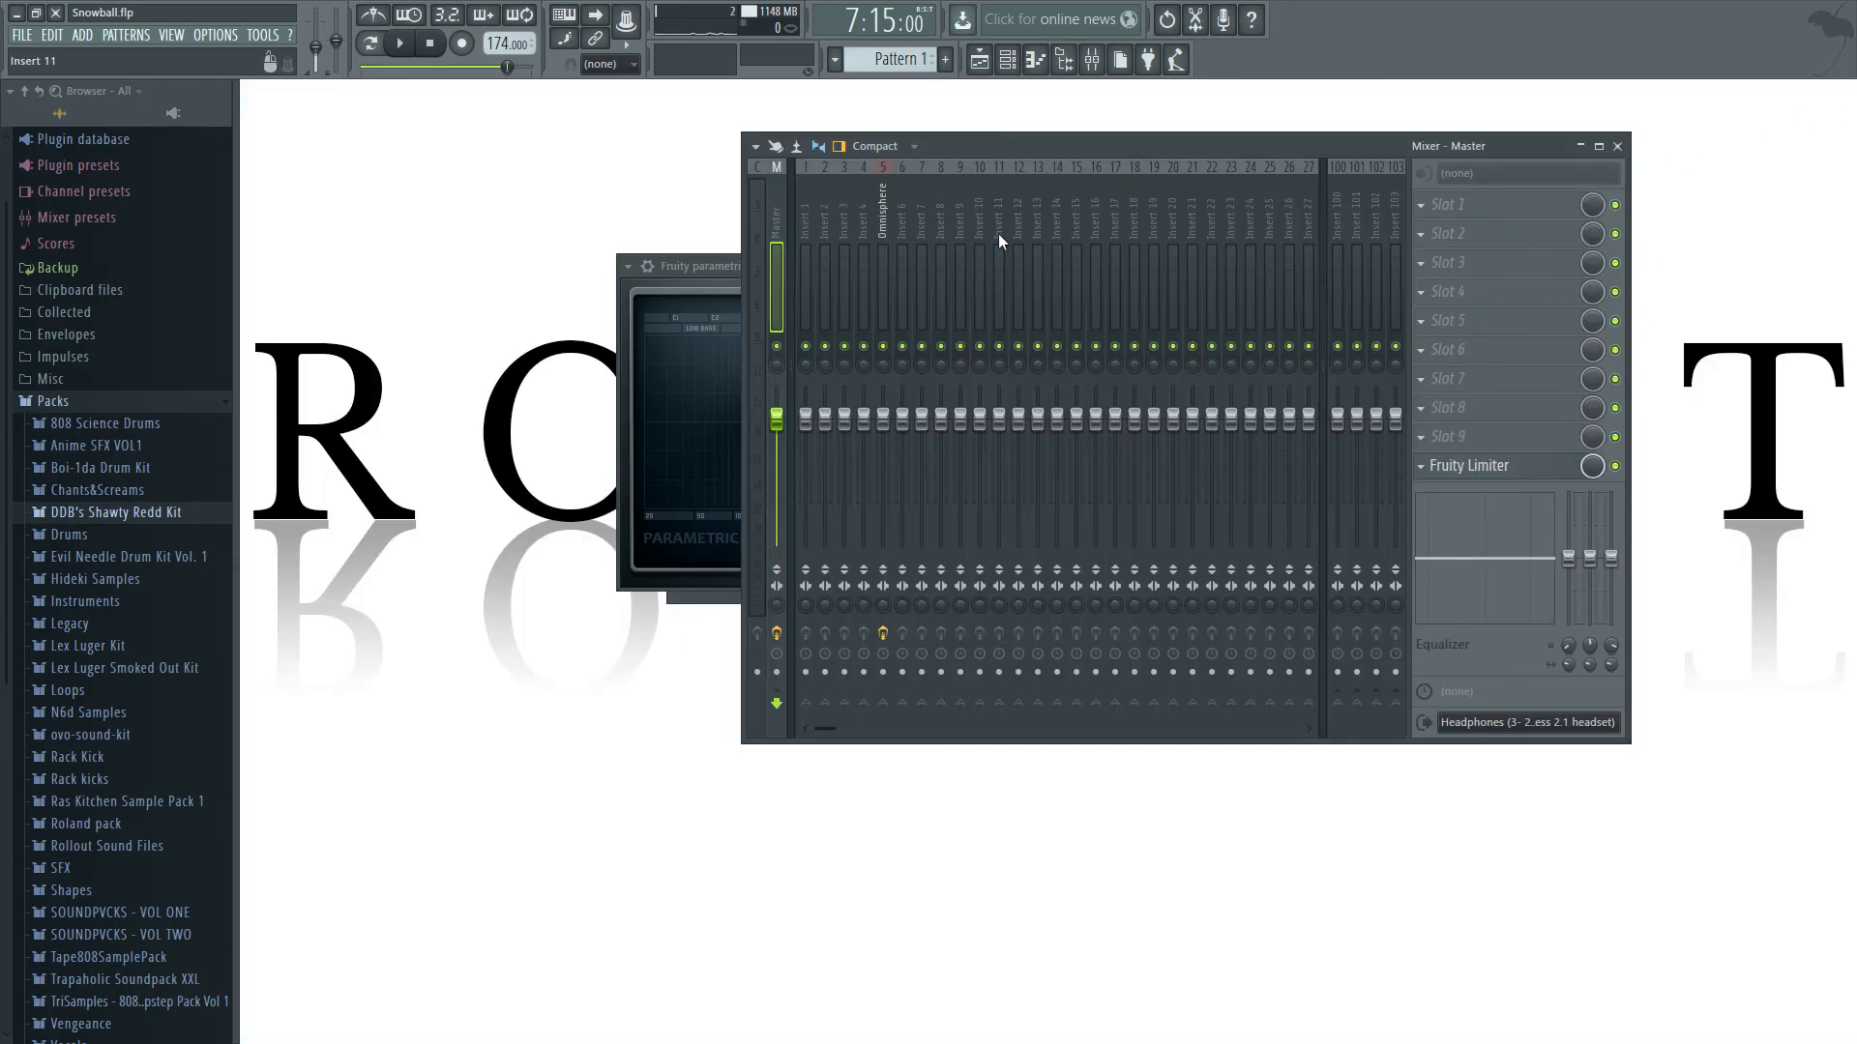
left_click(846, 236)
left_click(980, 59)
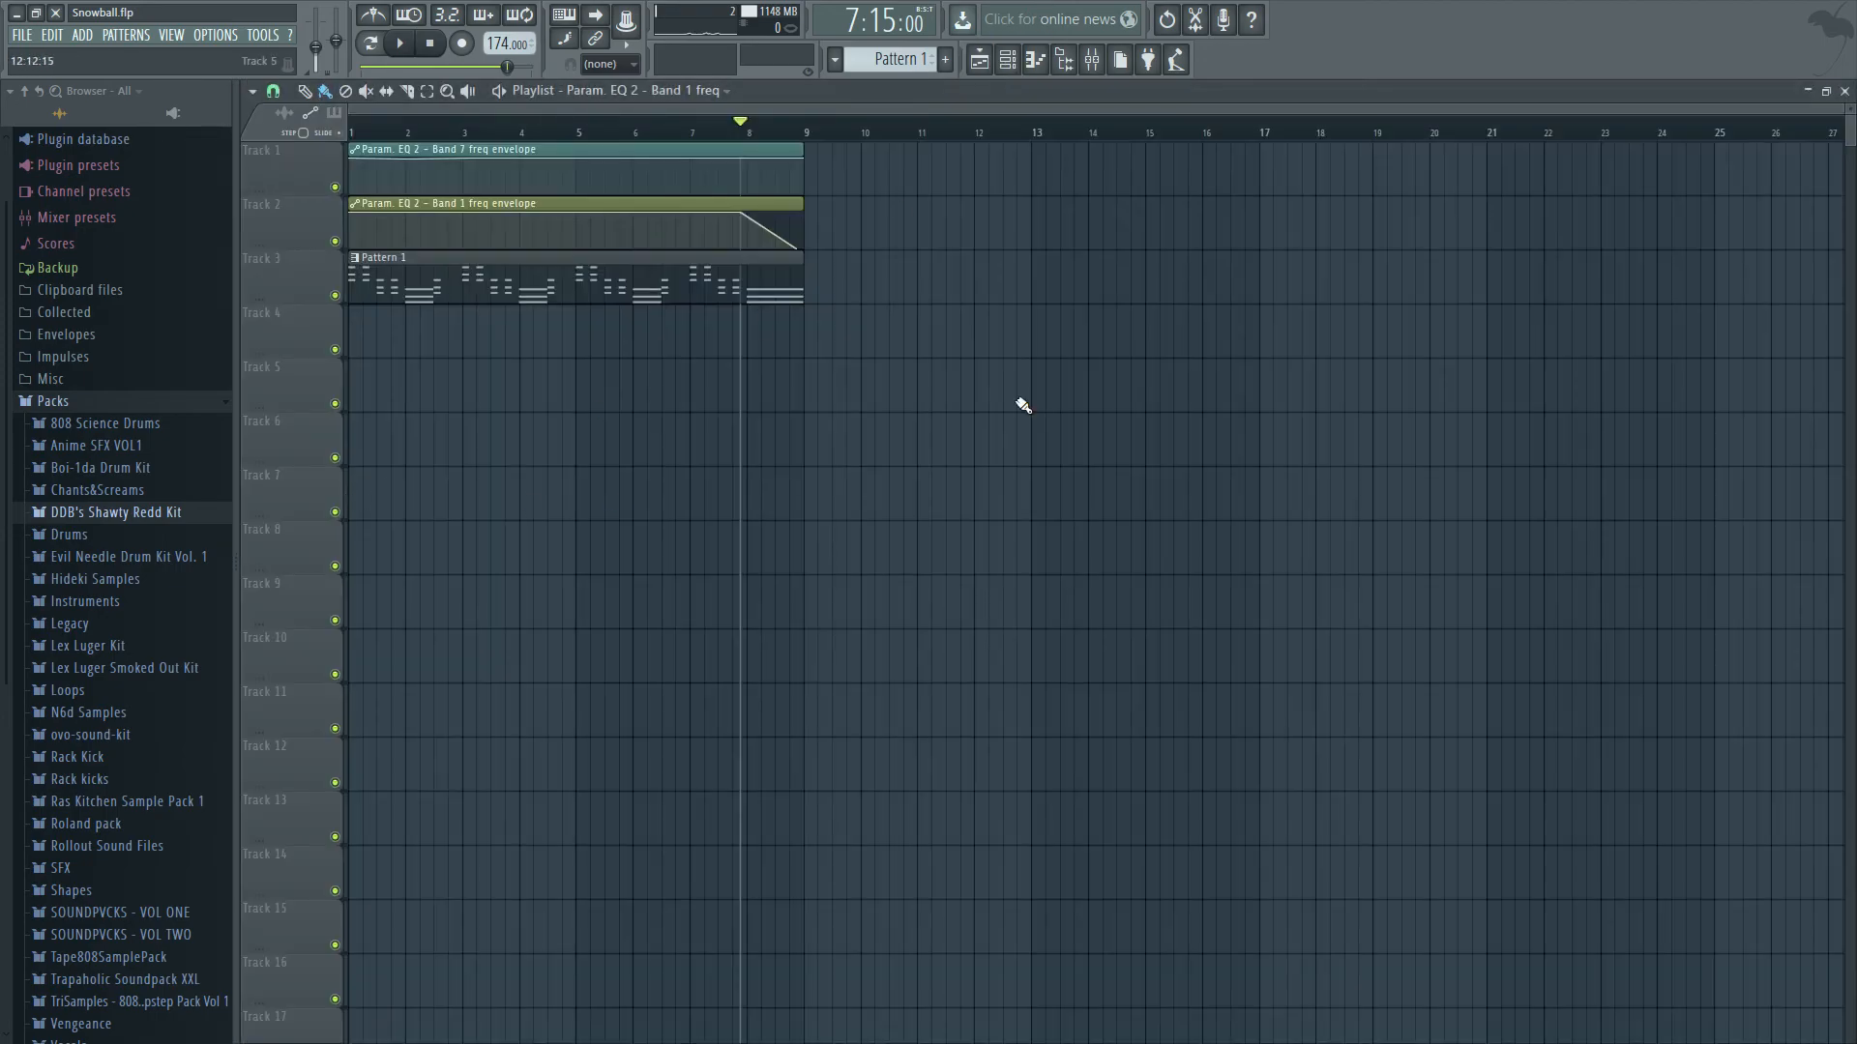
Shape the band 7 envelope to rise from bar 1 to bar 2, and the band 1 envelope to fall from bar 8 to bar 9.
left_click_drag(354, 160, 346, 192)
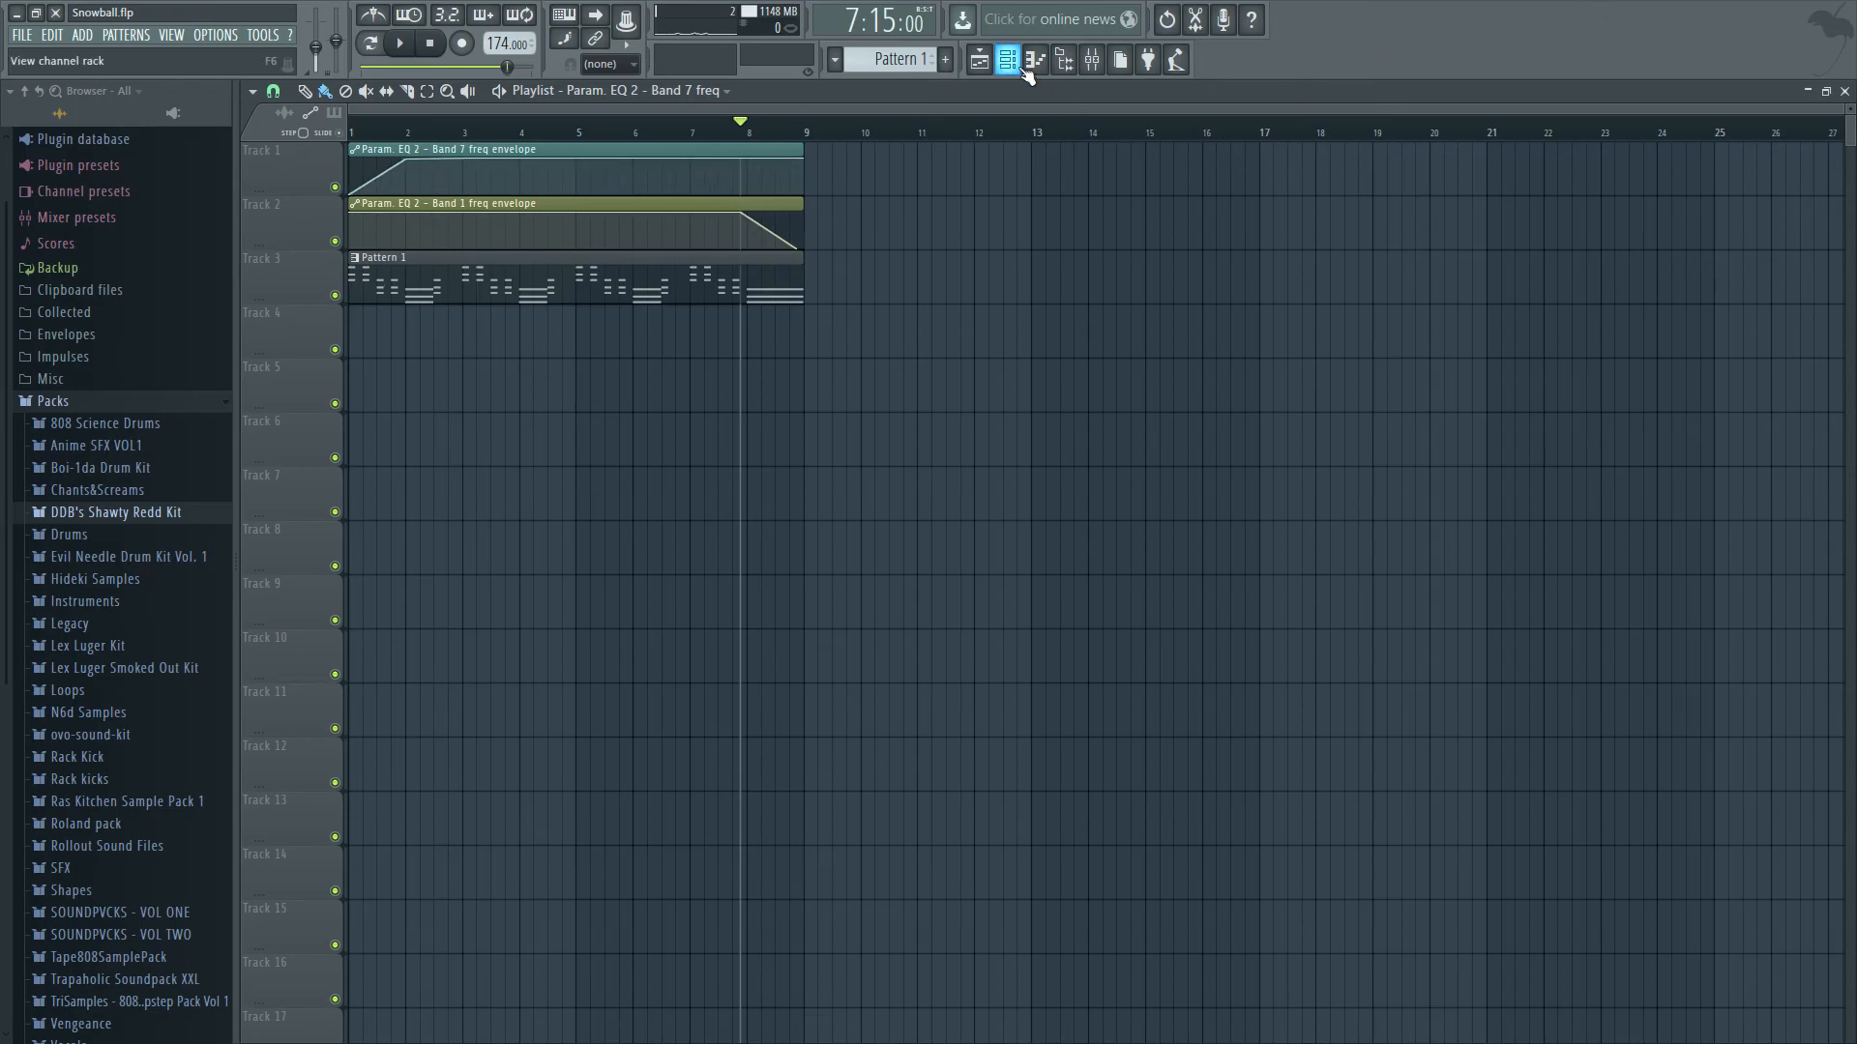
left_click_drag(732, 124, 783, 124)
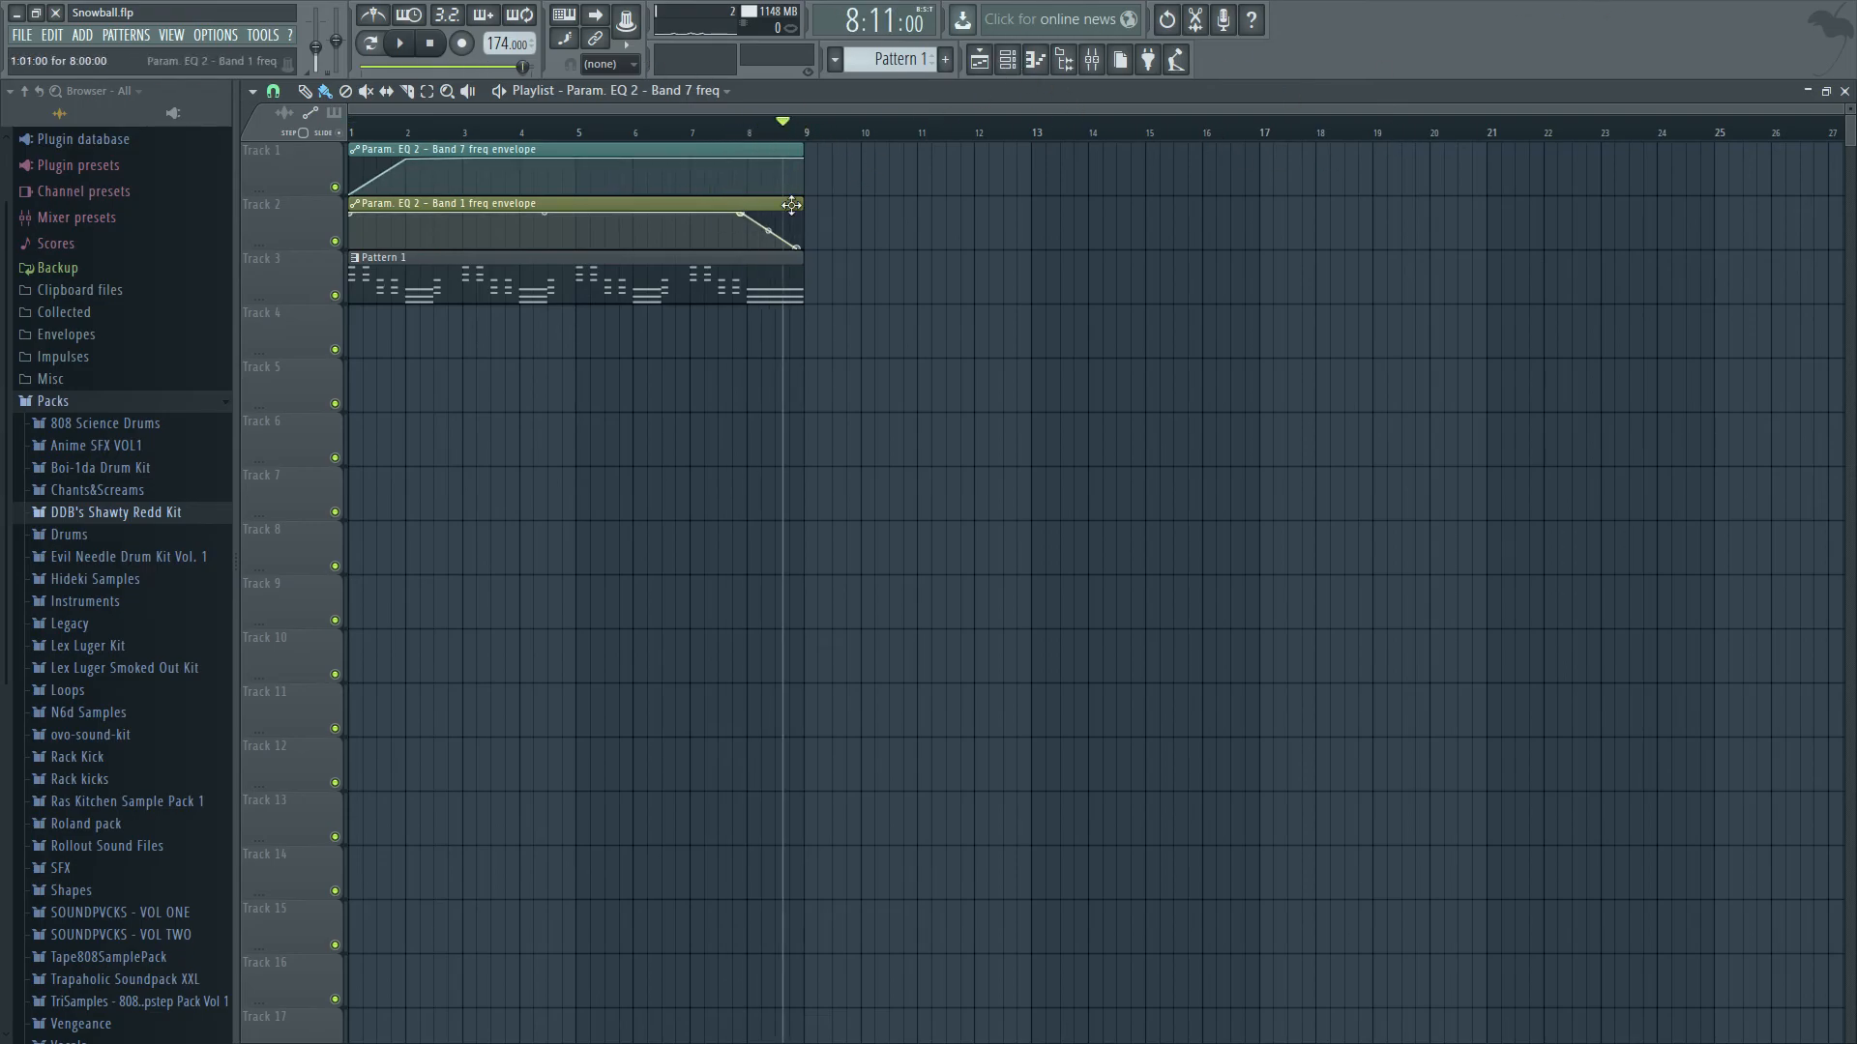
left_click_drag(801, 247, 806, 249)
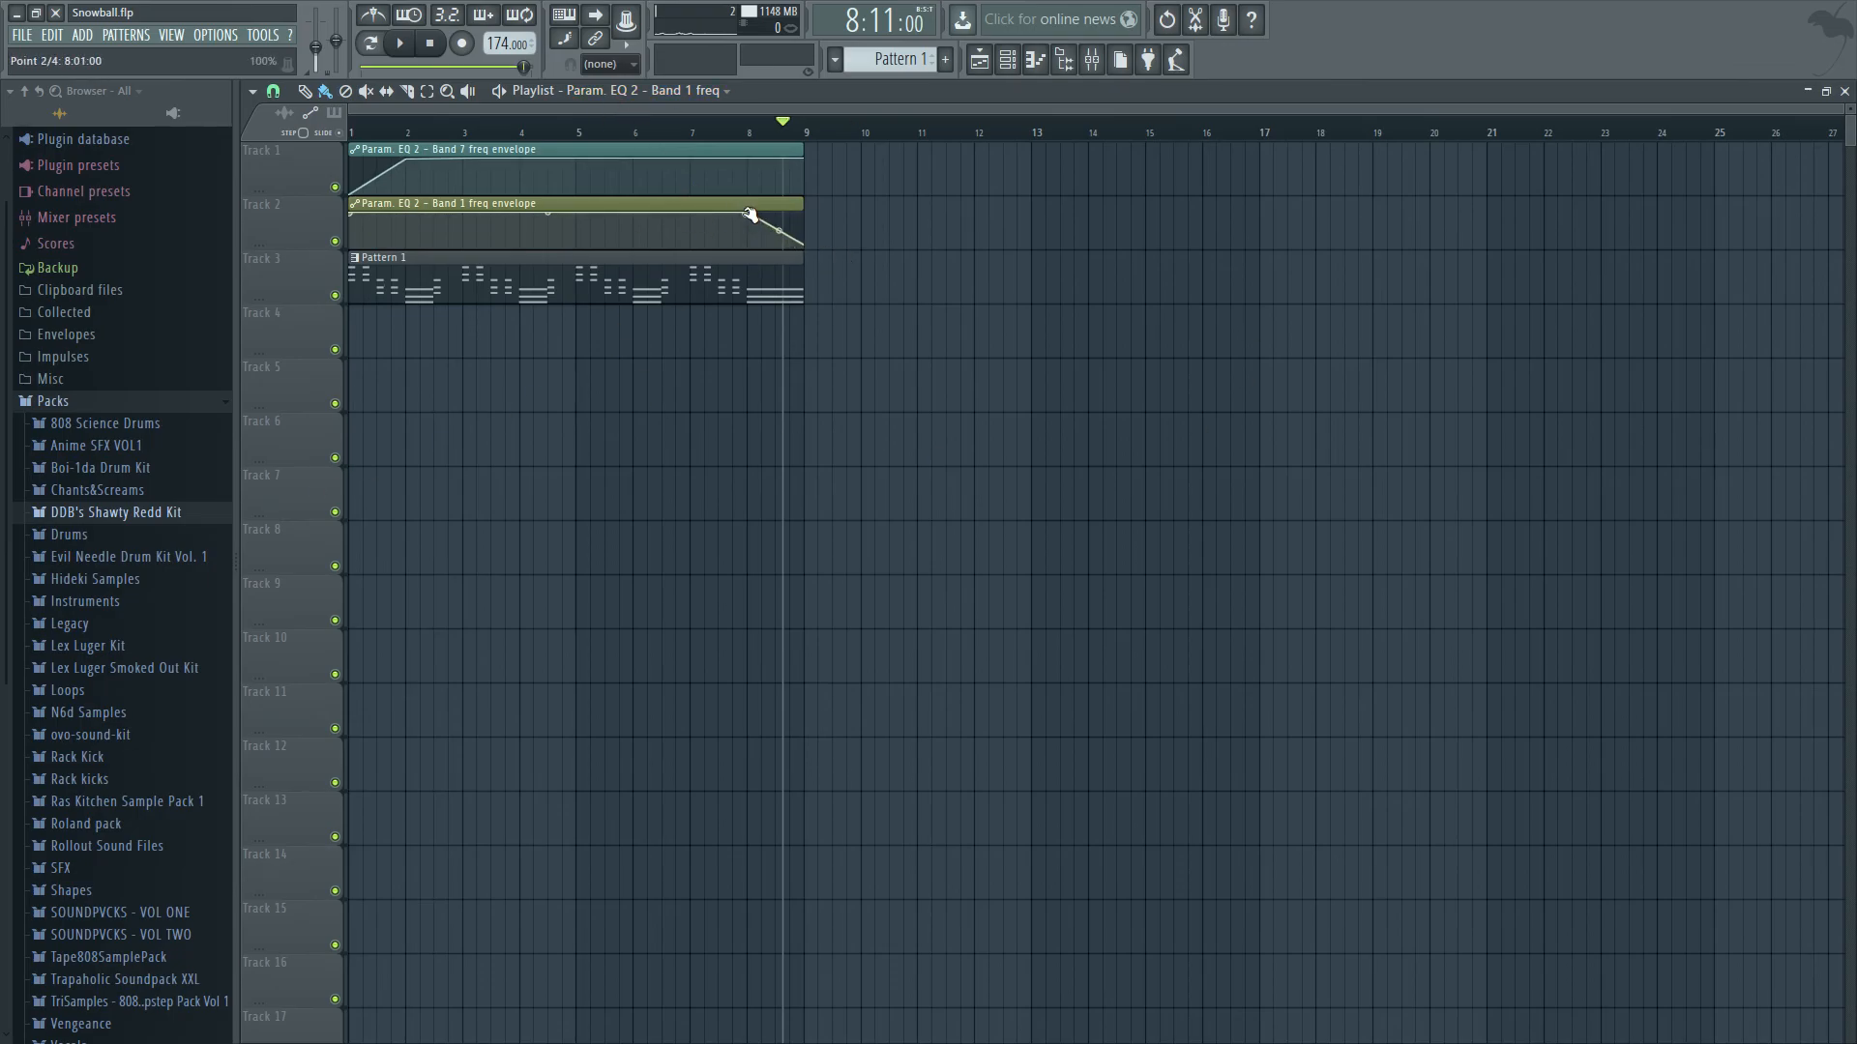
mouse_move(803, 206)
left_mouse_down()
mouse_move(838, 207)
mouse_move(805, 228)
left_mouse_up()
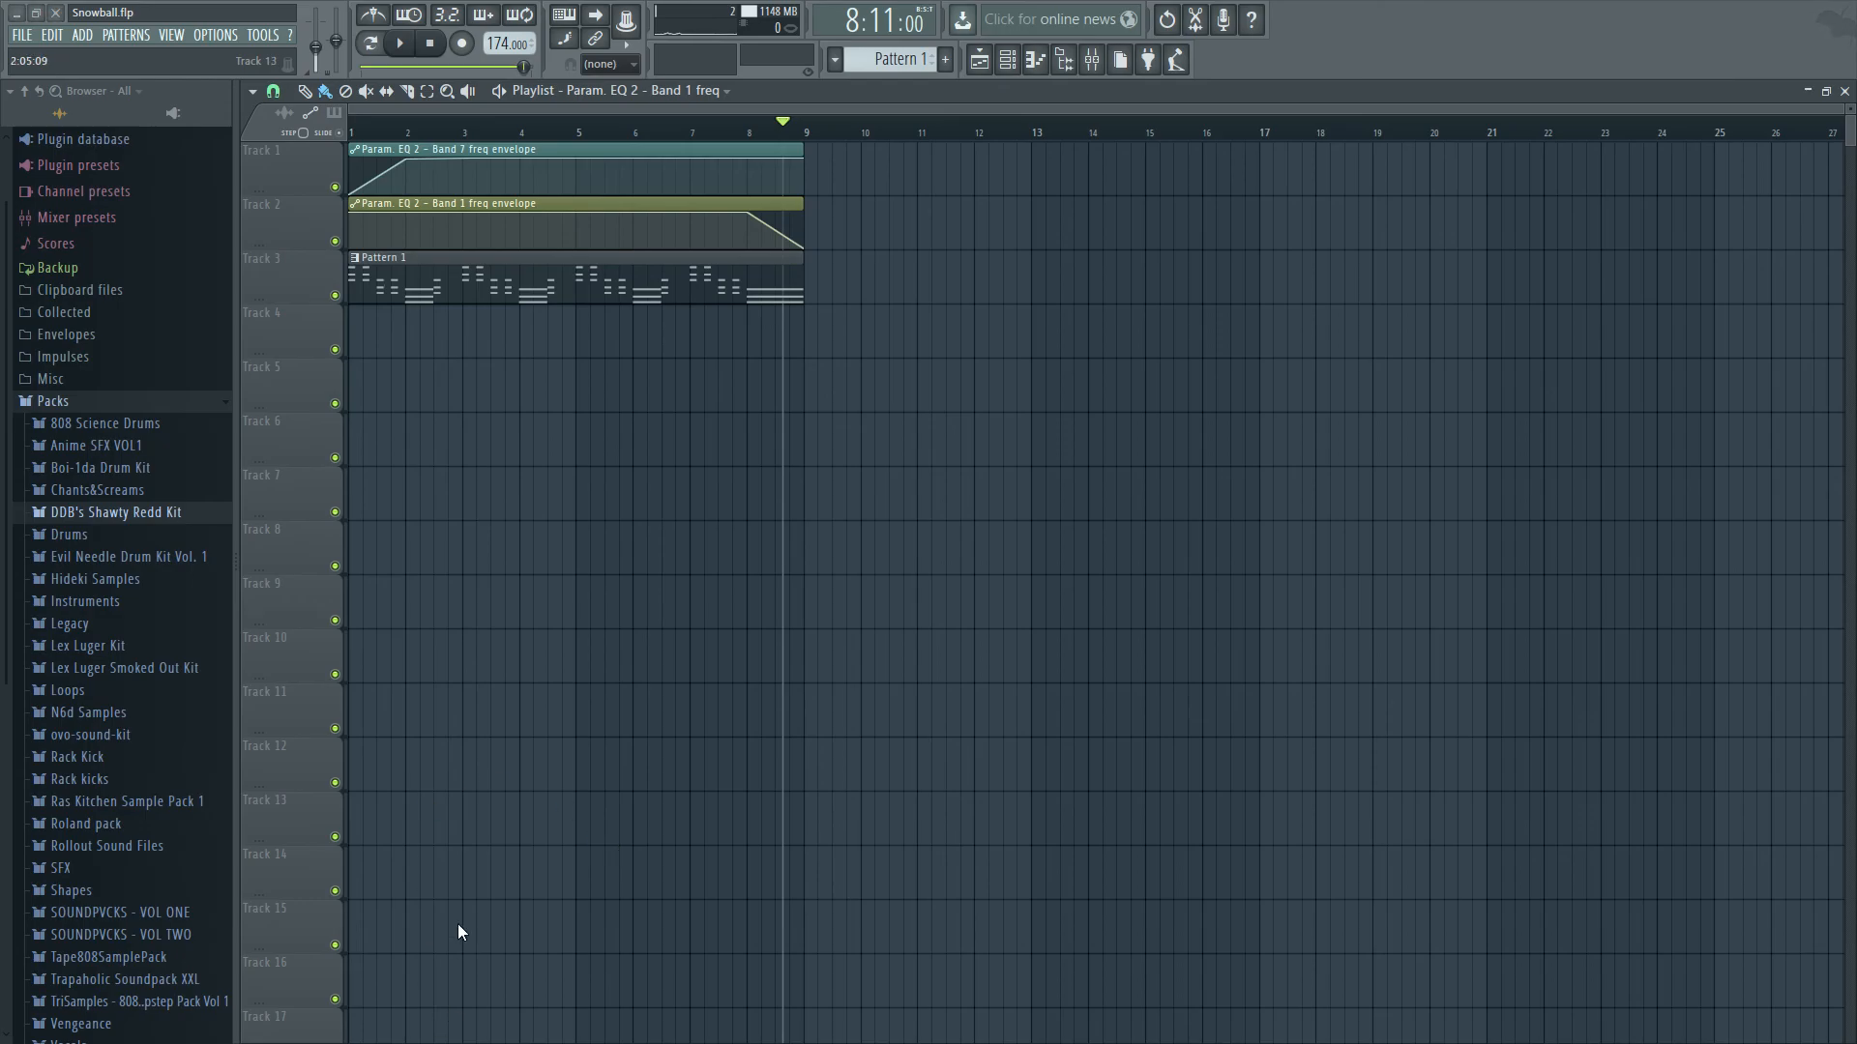